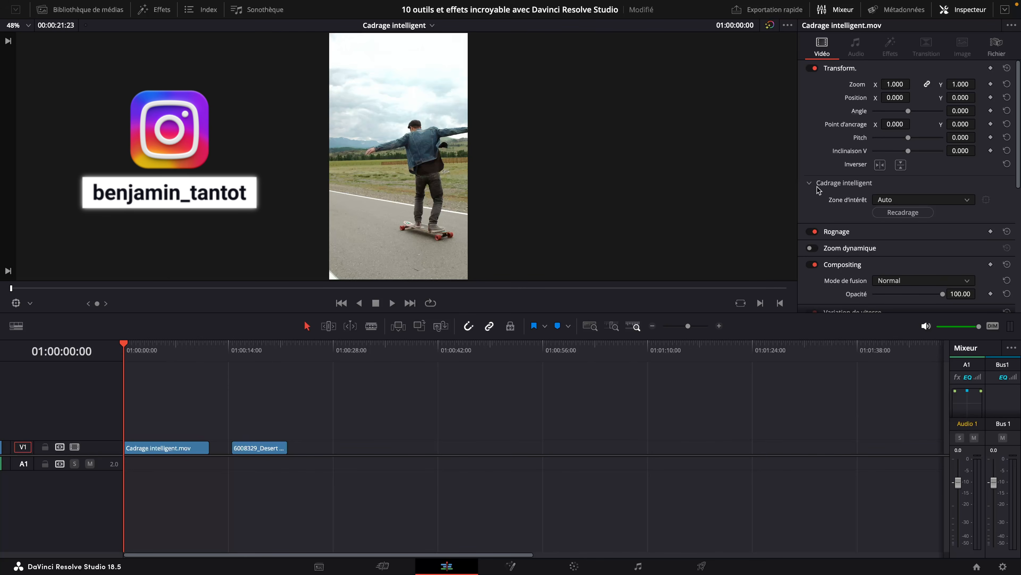
# Reframe the skateboarder clip using Cadrage intelligent with Zone d'intérêt on Auto, and play back the result.
pyautogui.moveTo(191, 313); pyautogui.dragTo(191, 348)
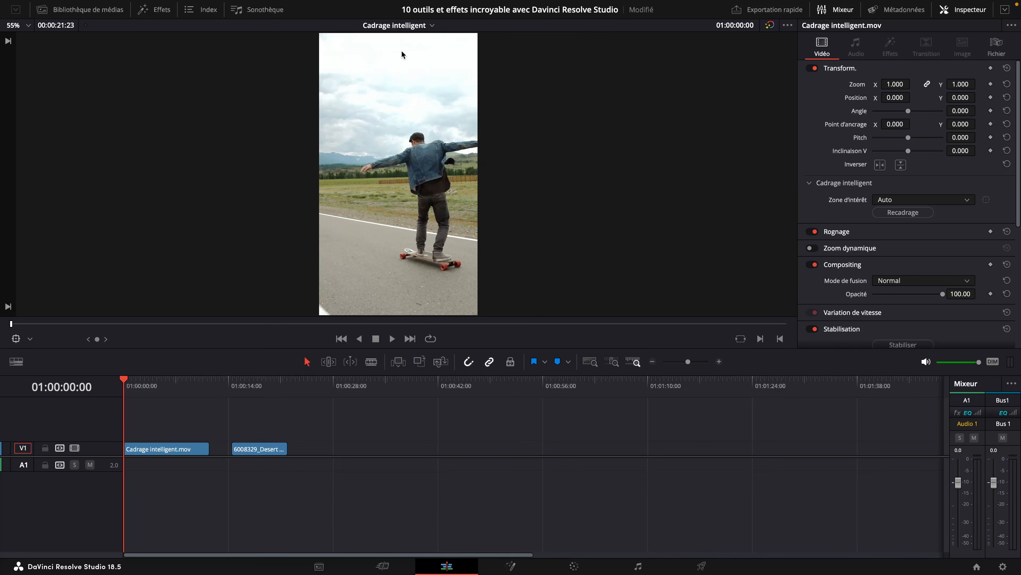
pyautogui.moveTo(126, 391)
pyautogui.mouseDown()
pyautogui.moveTo(182, 390)
pyautogui.moveTo(124, 395)
pyautogui.mouseUp()
pyautogui.moveTo(129, 388); pyautogui.dragTo(141, 387)
pyautogui.moveTo(895, 97)
pyautogui.mouseDown()
pyautogui.moveTo(872, 97)
pyautogui.moveTo(921, 98)
pyautogui.moveTo(899, 97)
pyautogui.mouseUp()
pyautogui.moveTo(128, 383)
pyautogui.mouseDown()
pyautogui.moveTo(209, 387)
pyautogui.moveTo(127, 389)
pyautogui.mouseUp()
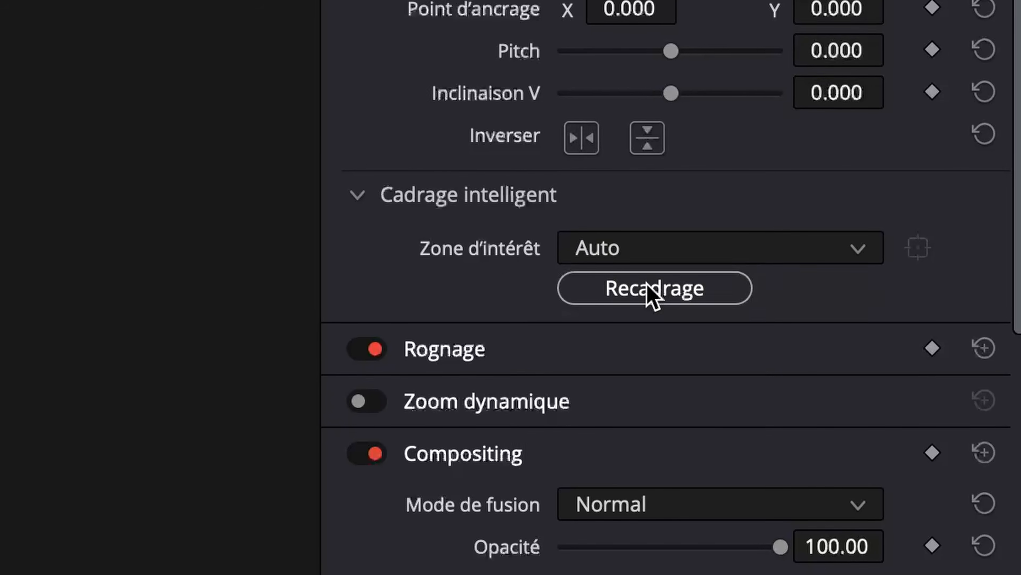
pyautogui.click(648, 286)
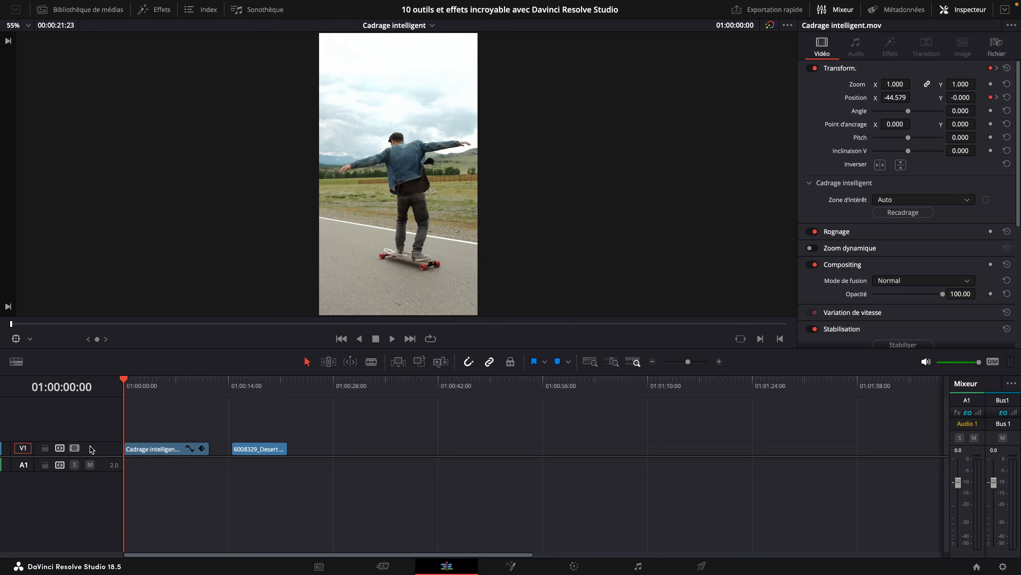
pyautogui.press('space')
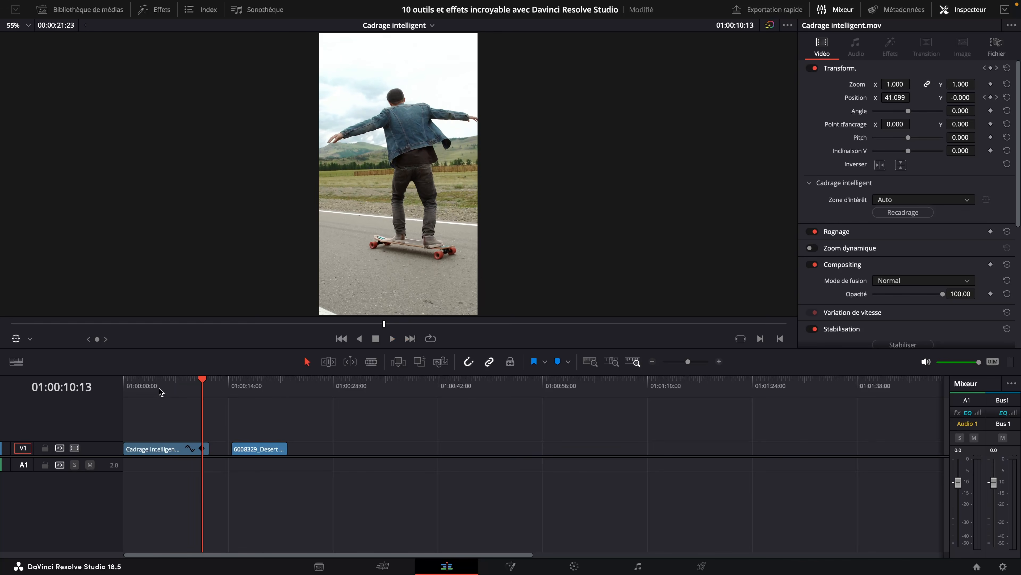
pyautogui.click(123, 392)
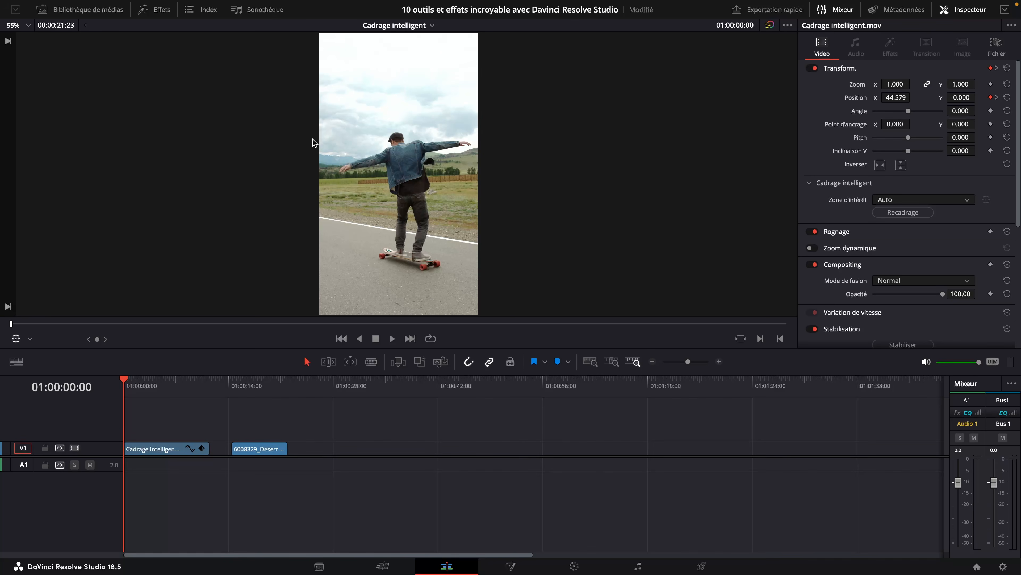
# Play the opening of the desert dunes clip to examine its framing.
pyautogui.moveTo(231, 387)
pyautogui.mouseDown()
pyautogui.moveTo(286, 387)
pyautogui.moveTo(236, 397)
pyautogui.mouseUp()
pyautogui.press('space')
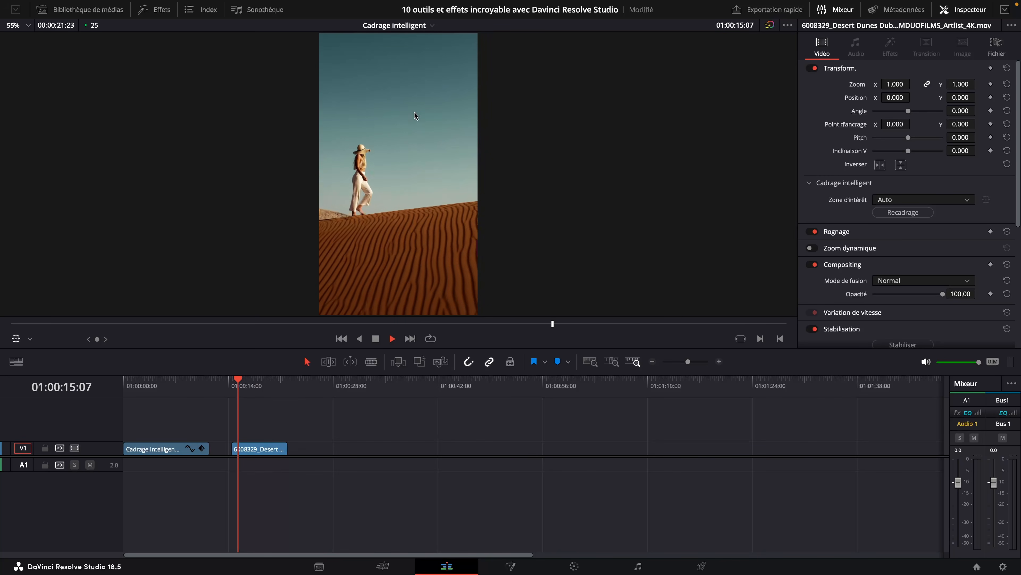
pyautogui.press('space')
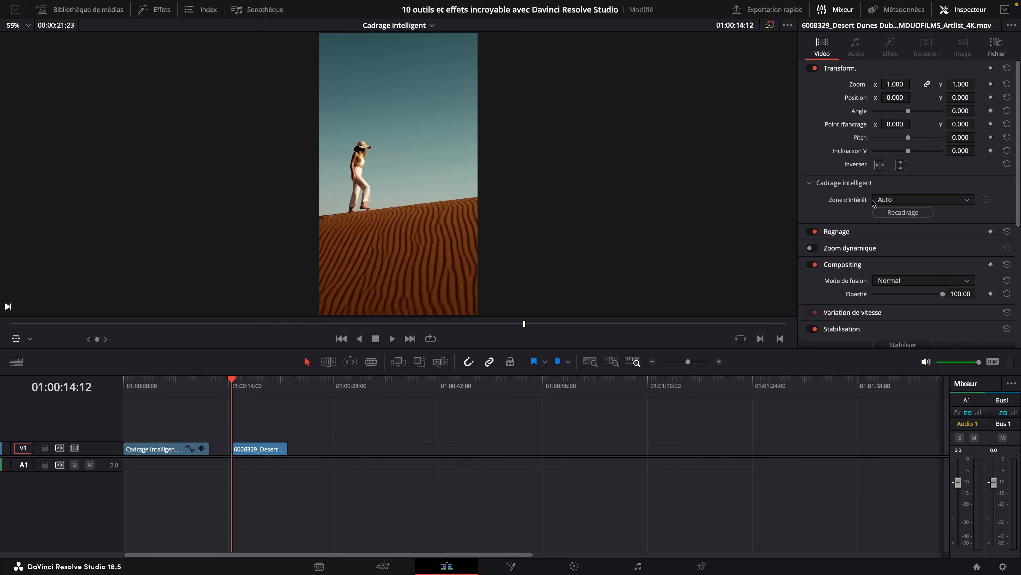
# Set the desert clip's Zone d'intérêt to Point de référence and place the reference box around the walking woman.
pyautogui.click(892, 200)
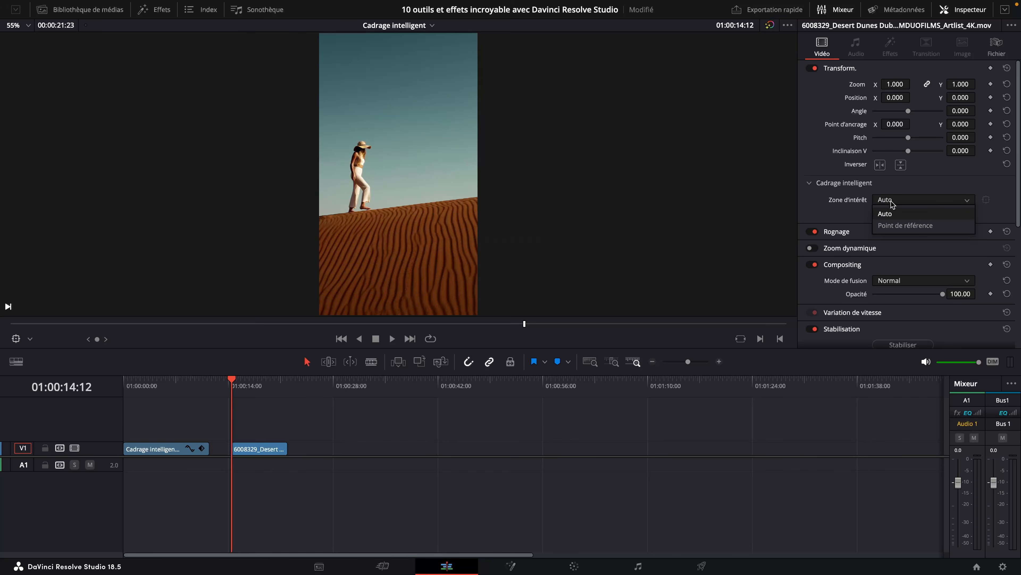
pyautogui.click(906, 225)
pyautogui.moveTo(418, 163); pyautogui.dragTo(362, 168)
pyautogui.moveTo(407, 215); pyautogui.dragTo(387, 220)
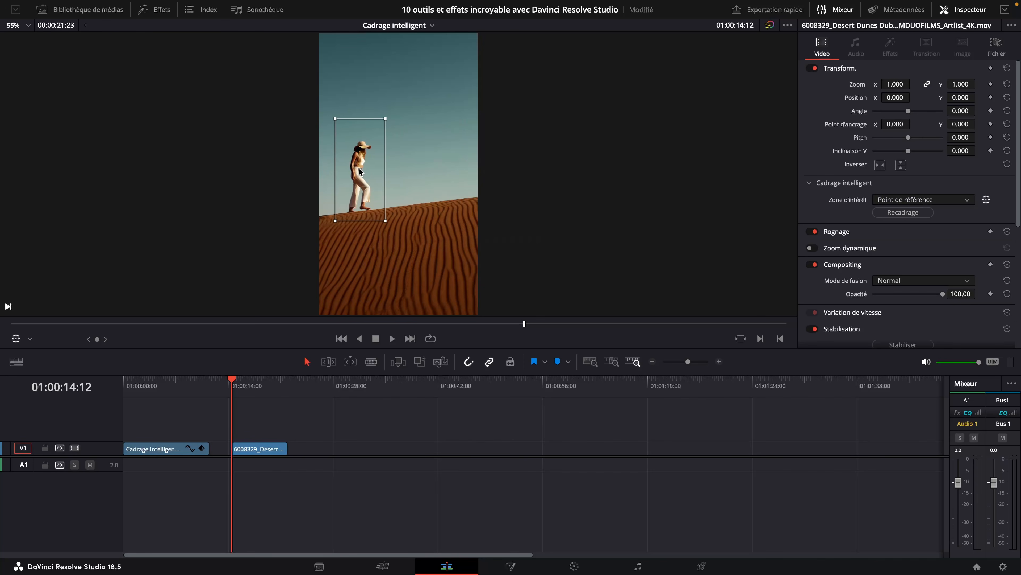
pyautogui.moveTo(359, 168); pyautogui.dragTo(358, 169)
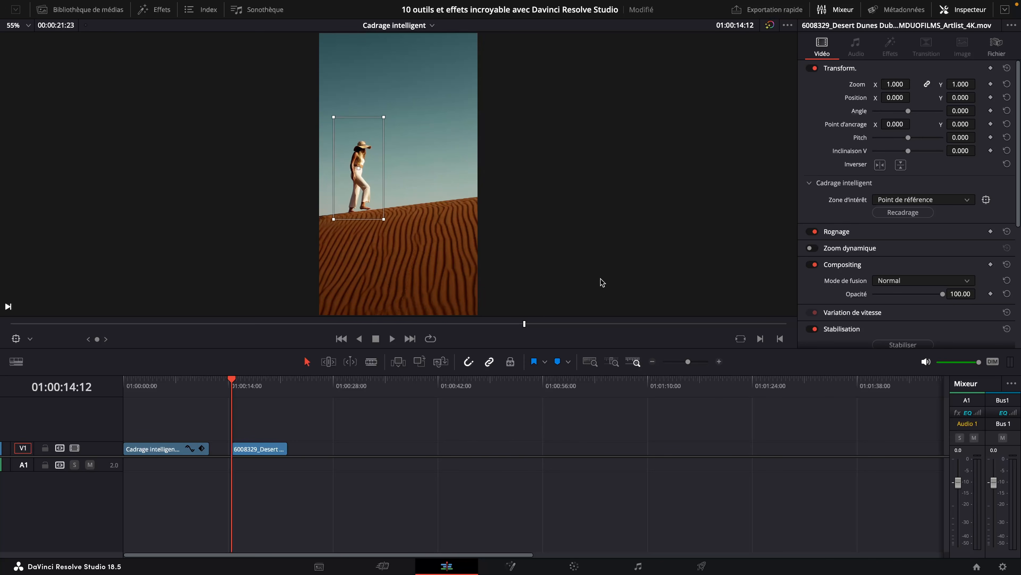
# Run the Recadrage analysis on the desert clip and play back the reframed shot.
pyautogui.click(904, 213)
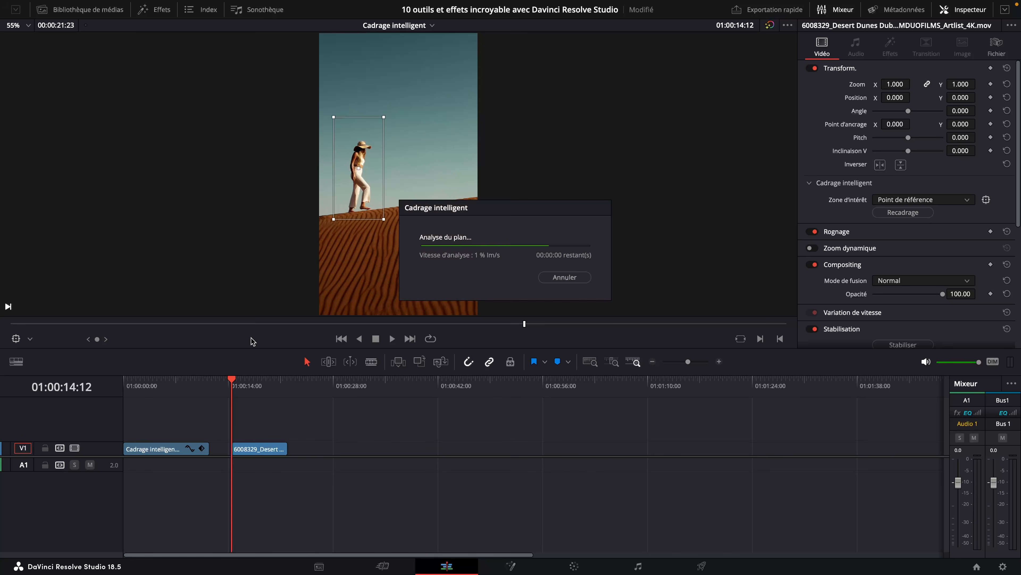
pyautogui.moveTo(242, 386)
pyautogui.mouseDown()
pyautogui.moveTo(252, 388)
pyautogui.moveTo(224, 390)
pyautogui.mouseUp()
pyautogui.press('space')
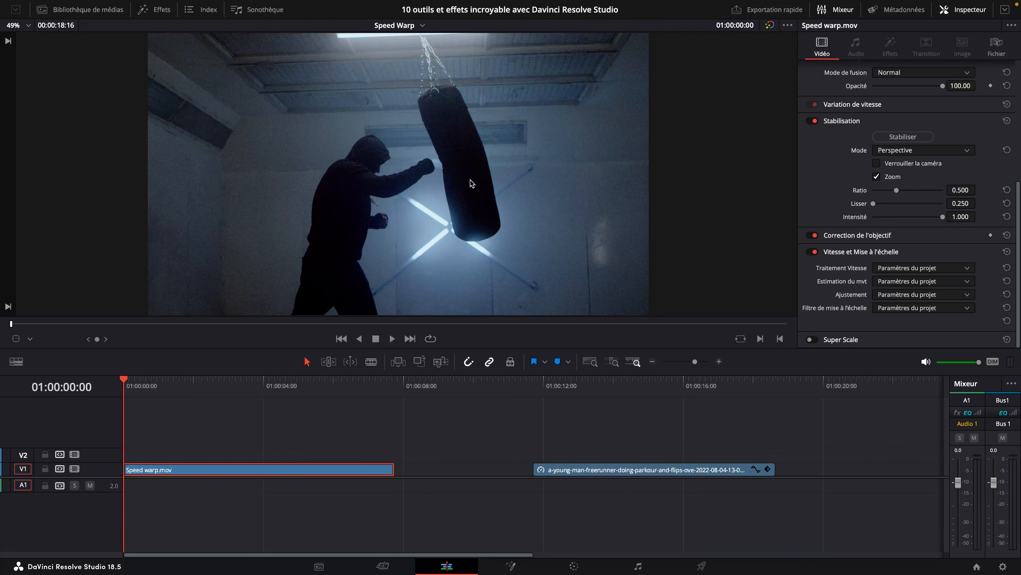
pyautogui.click(898, 281)
pyautogui.click(884, 281)
pyautogui.click(959, 11)
pyautogui.click(959, 12)
pyautogui.click(898, 282)
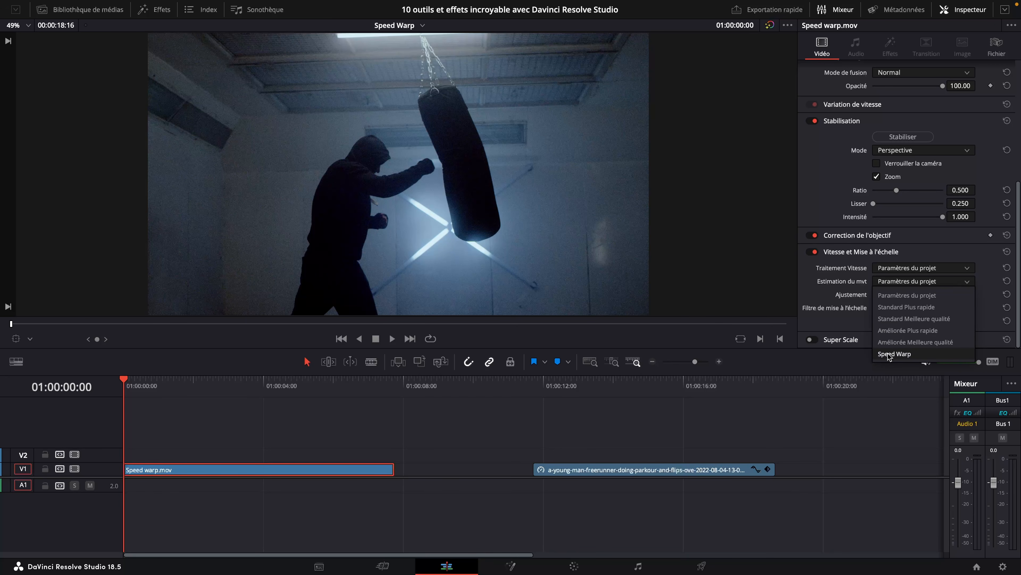
pyautogui.click(851, 257)
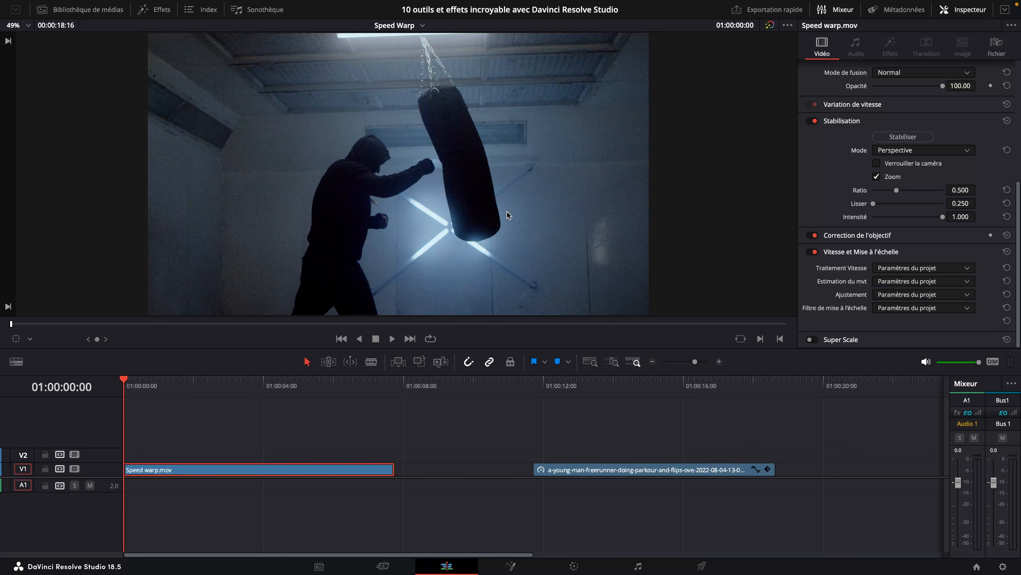
# Play the opening of Speed warp.mov and check its speed settings and source frame rate.
pyautogui.press('space')
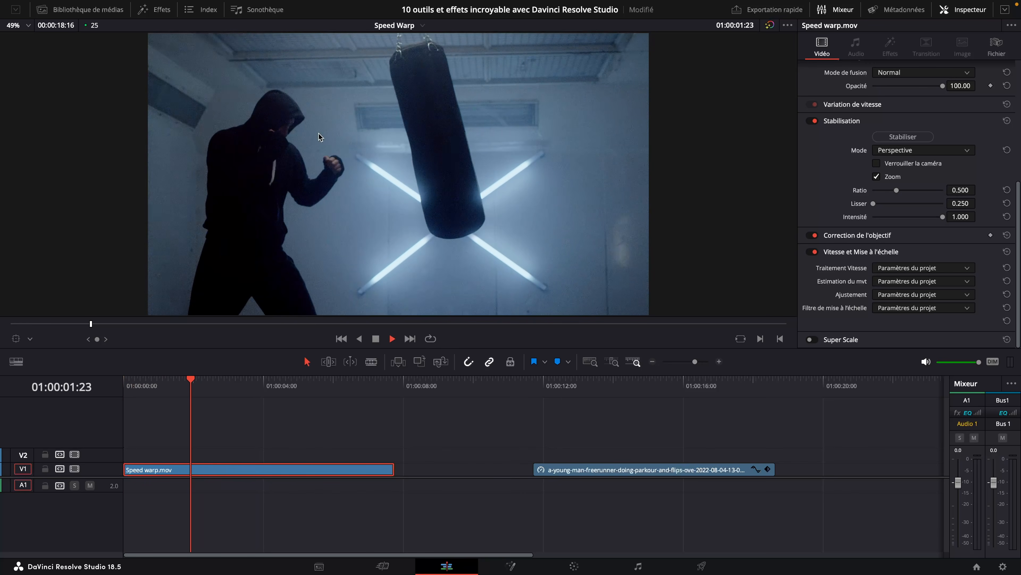
pyautogui.moveTo(148, 386); pyautogui.dragTo(147, 388)
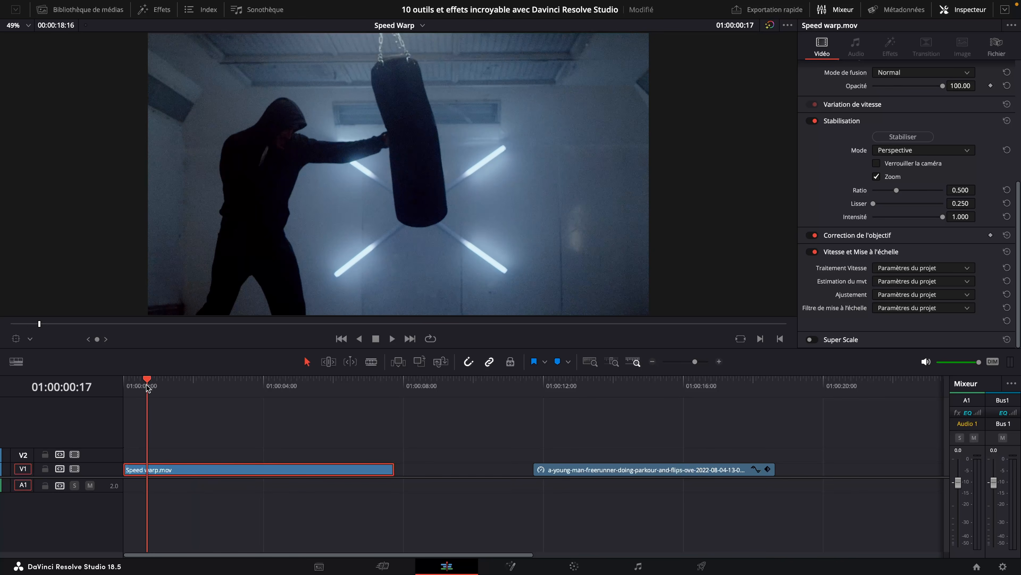
pyautogui.rightClick(202, 470)
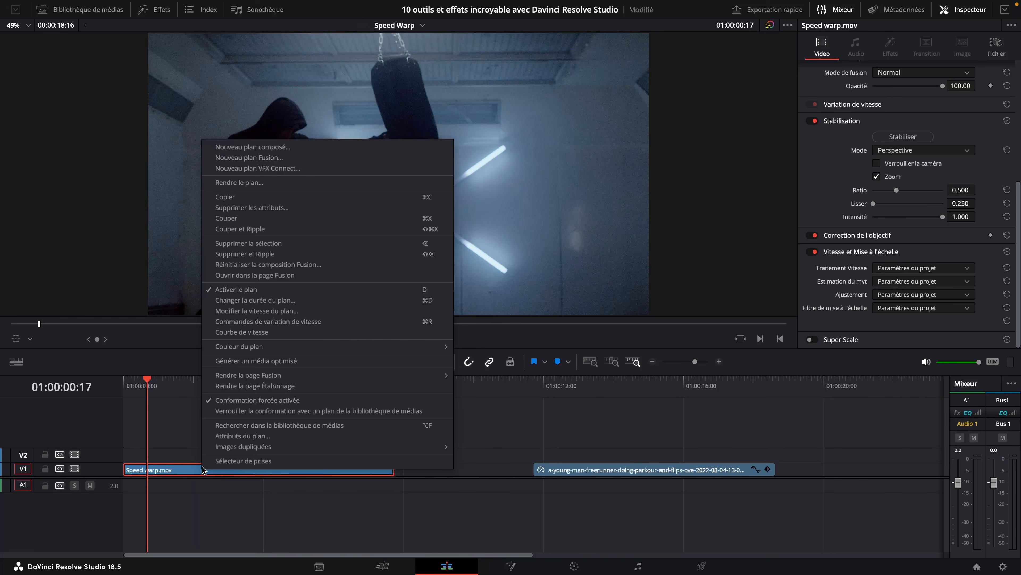
pyautogui.click(273, 311)
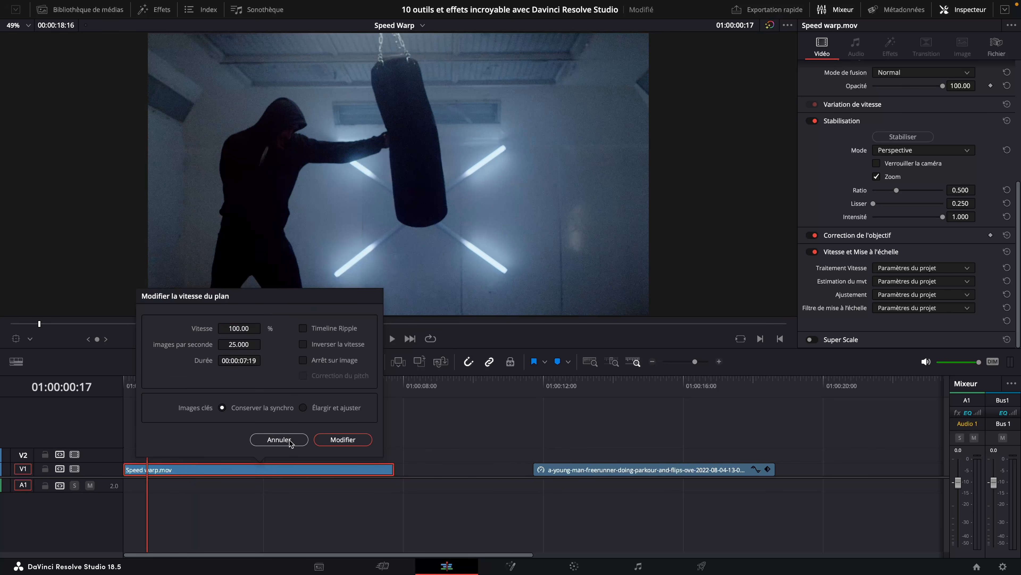
pyautogui.click(279, 439)
pyautogui.click(997, 47)
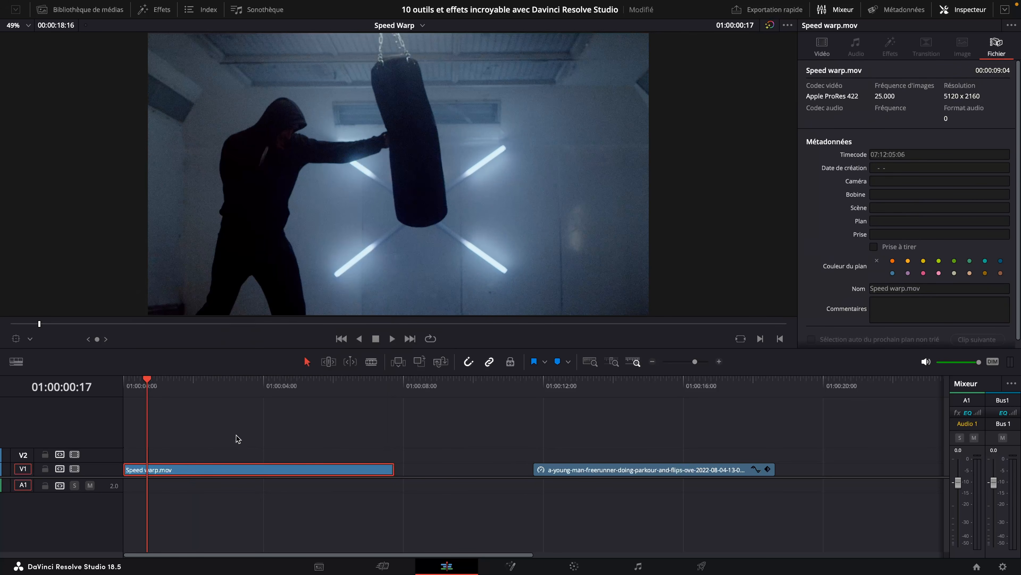
# Slow Speed warp.mov to 25% speed and play back the slow motion from the start.
pyautogui.rightClick(184, 470)
pyautogui.click(267, 311)
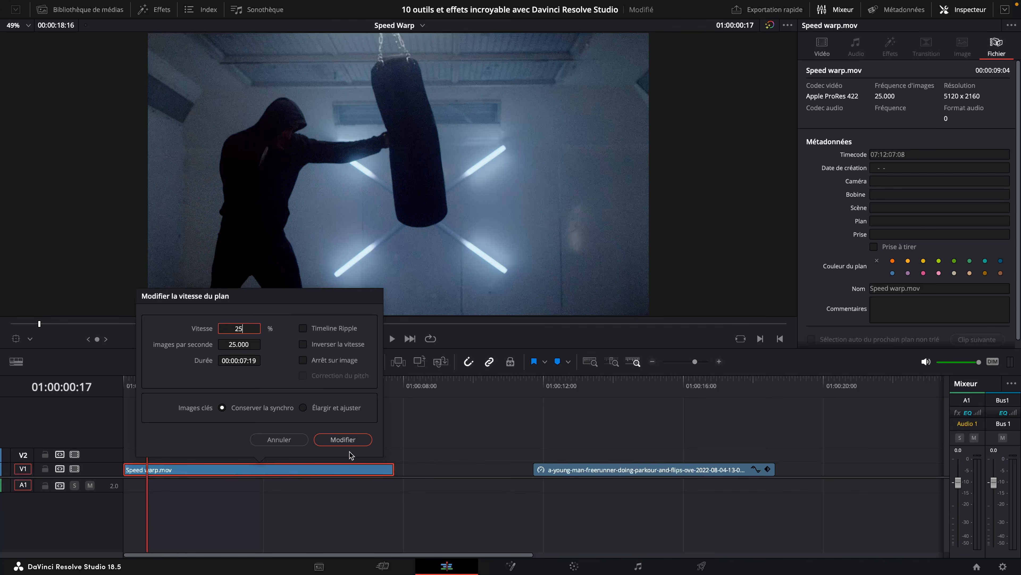
pyautogui.click(340, 441)
pyautogui.press('Home')
pyautogui.press('space')
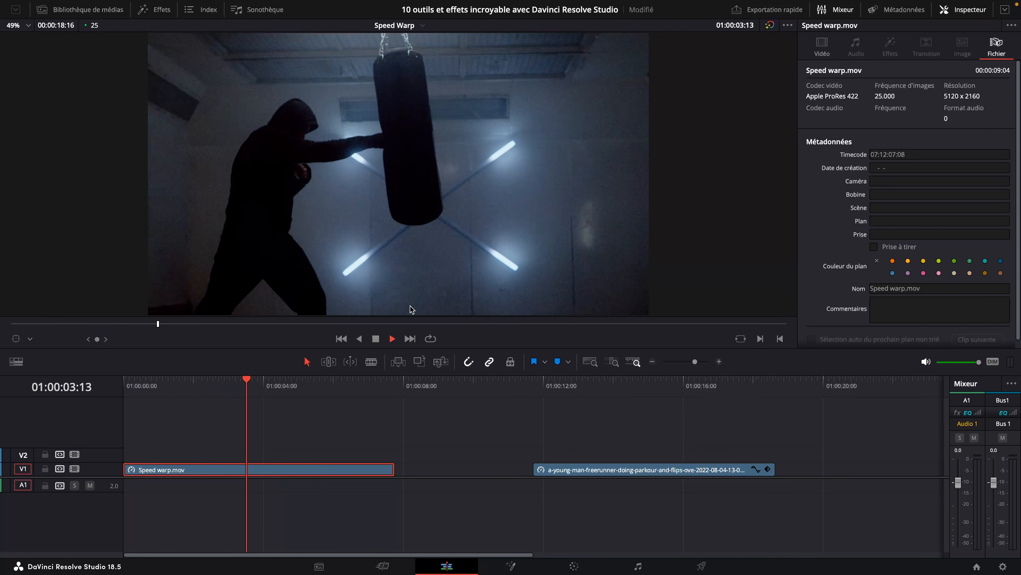
pyautogui.moveTo(205, 392); pyautogui.dragTo(152, 390)
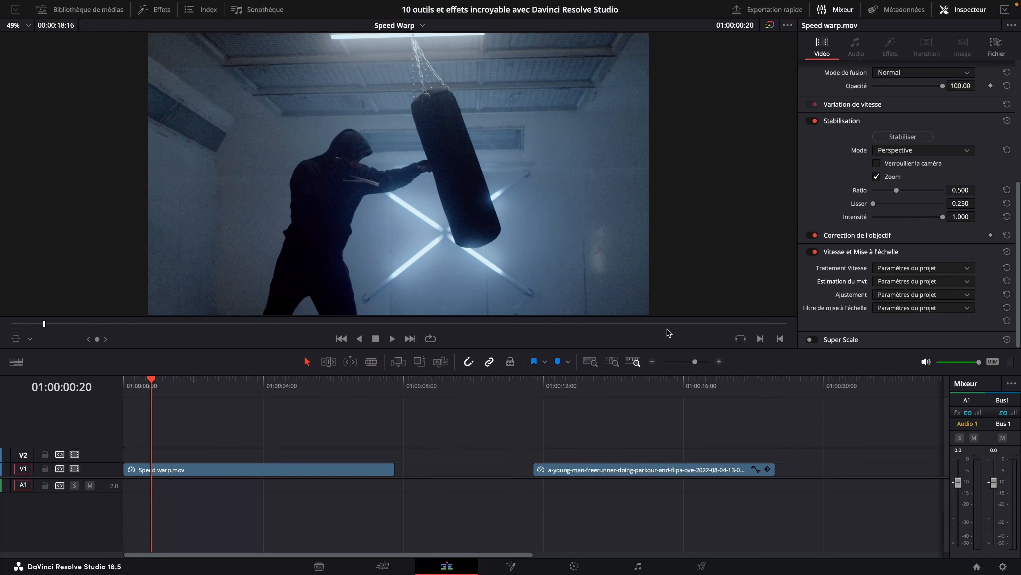
# Set Estimation du mvt to Speed Warp and Traitement Vitesse to Flux optique for the boxing clip.
pyautogui.click(893, 280)
pyautogui.click(894, 353)
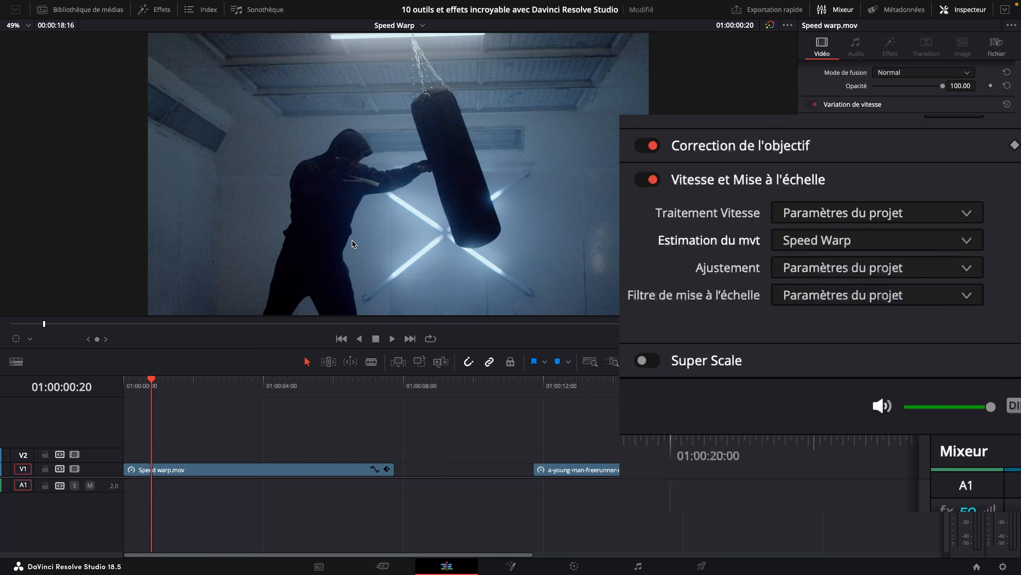
pyautogui.click(846, 219)
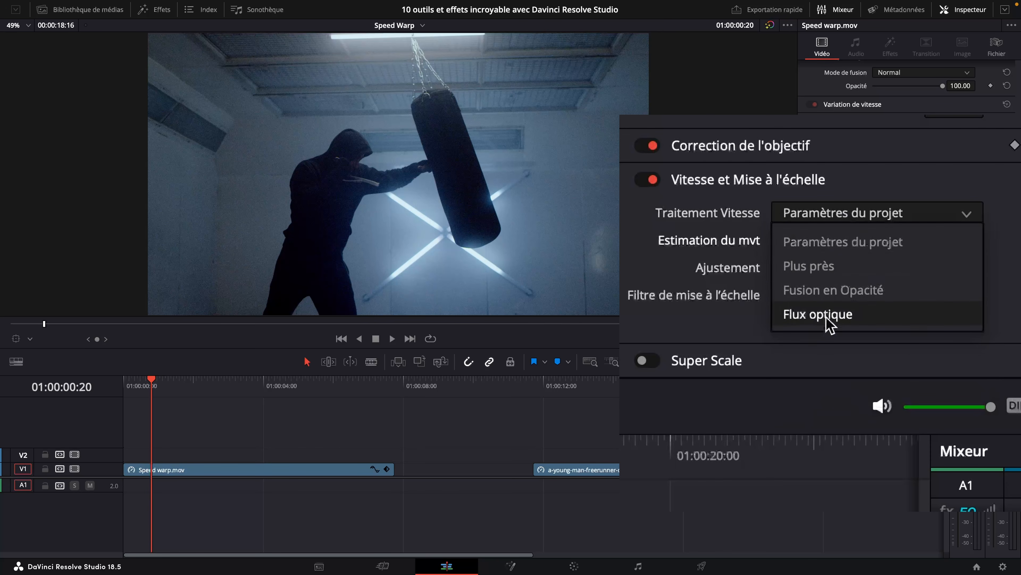
pyautogui.click(833, 291)
pyautogui.click(847, 212)
pyautogui.click(911, 293)
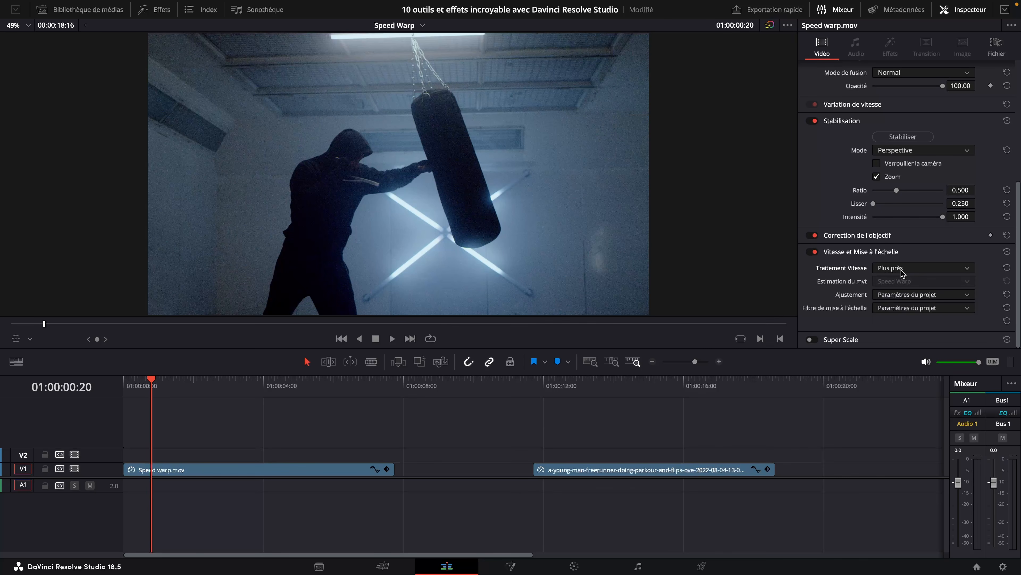
pyautogui.click(902, 269)
pyautogui.click(907, 317)
# Play the boxing clip briefly from its start to check the playback smoothness.
pyautogui.moveTo(152, 385); pyautogui.dragTo(87, 387)
pyautogui.press('space')
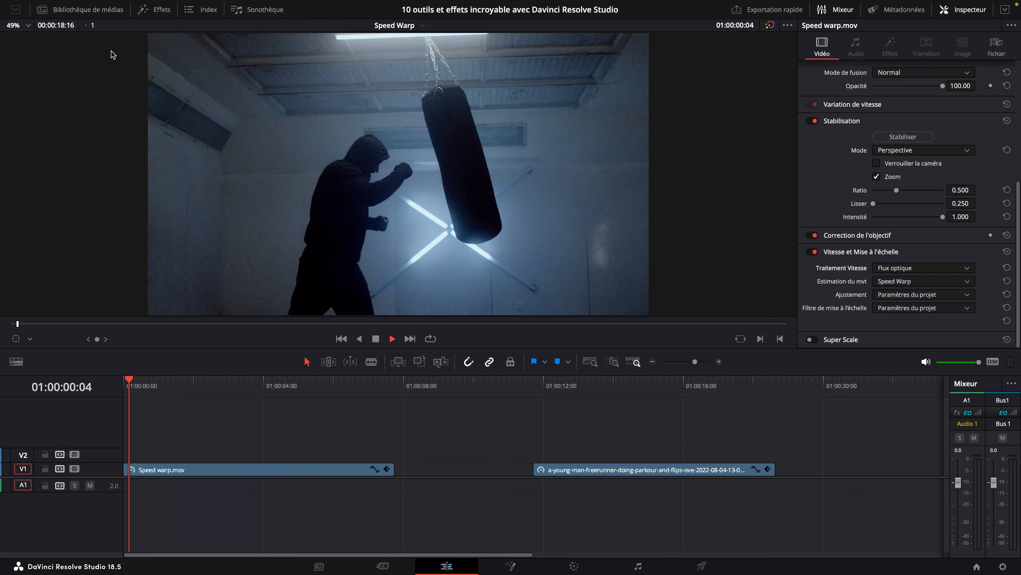
pyautogui.press('space')
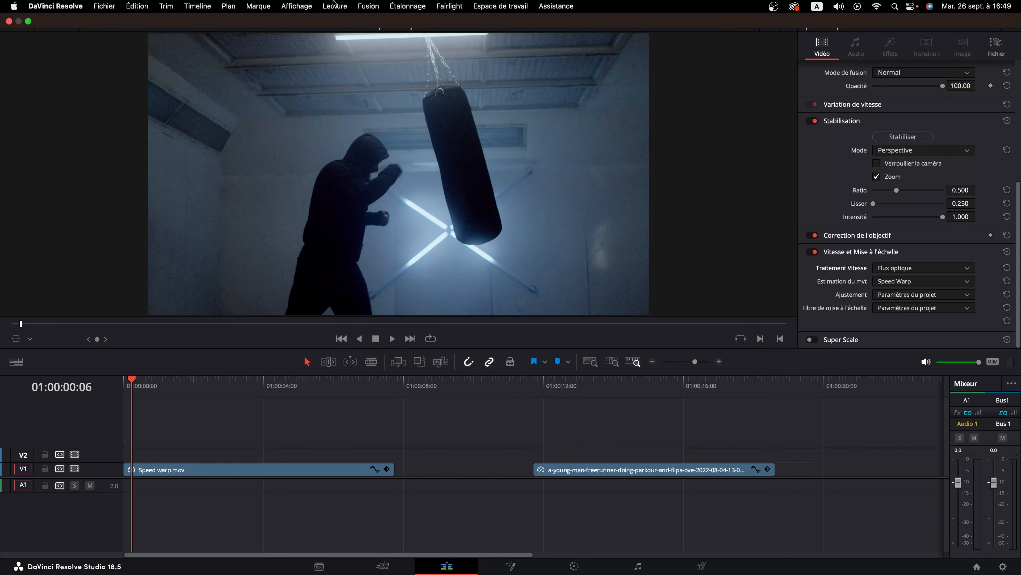
# Set the Rendus cache mode to Utilisateur for timeline playback.
pyautogui.click(340, 7)
pyautogui.moveTo(384, 71)
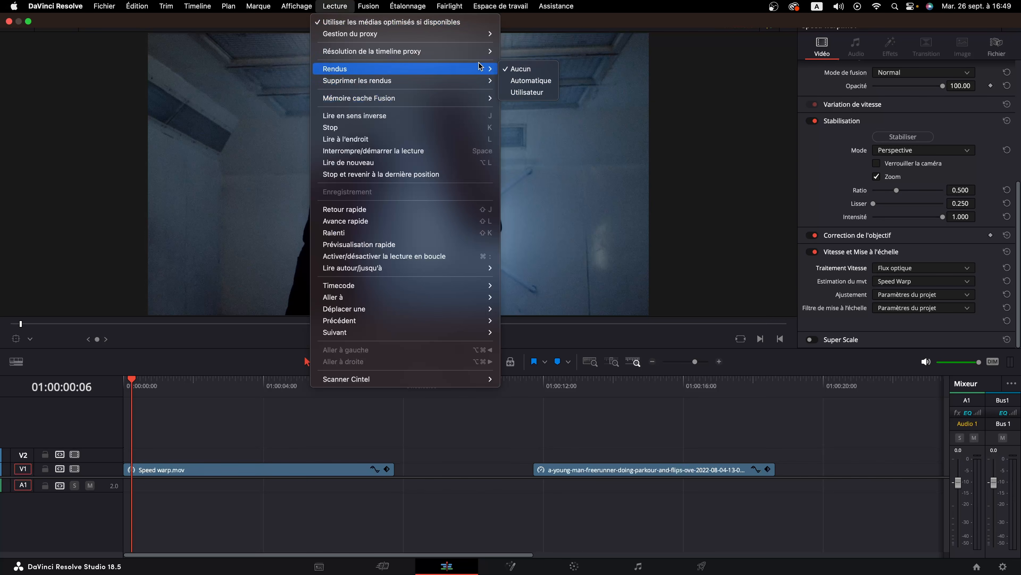
pyautogui.click(528, 92)
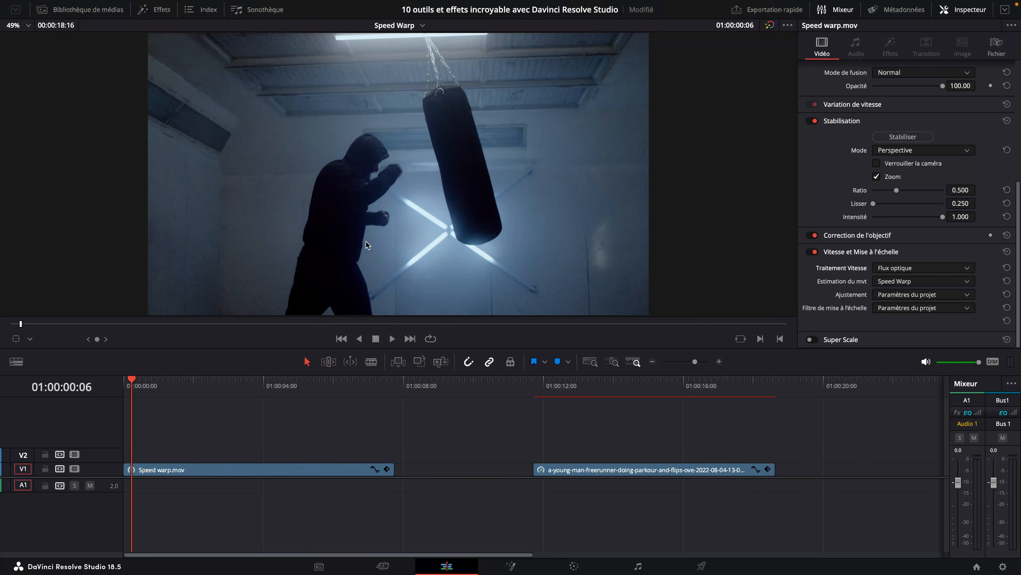
# Play the boxing clip several times from near its start to review the Speed Warp slow motion.
pyautogui.press('Home')
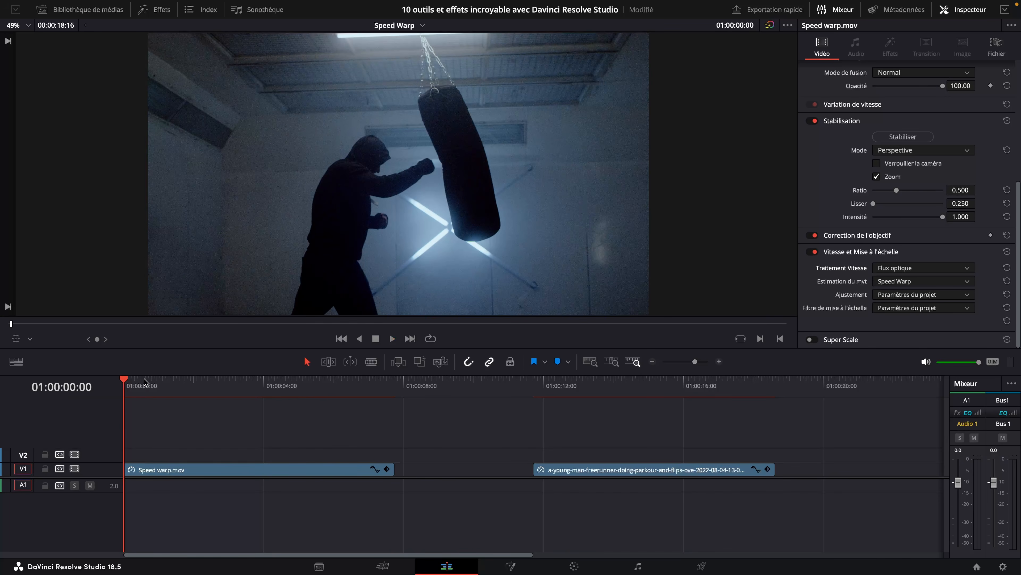
pyautogui.press('space')
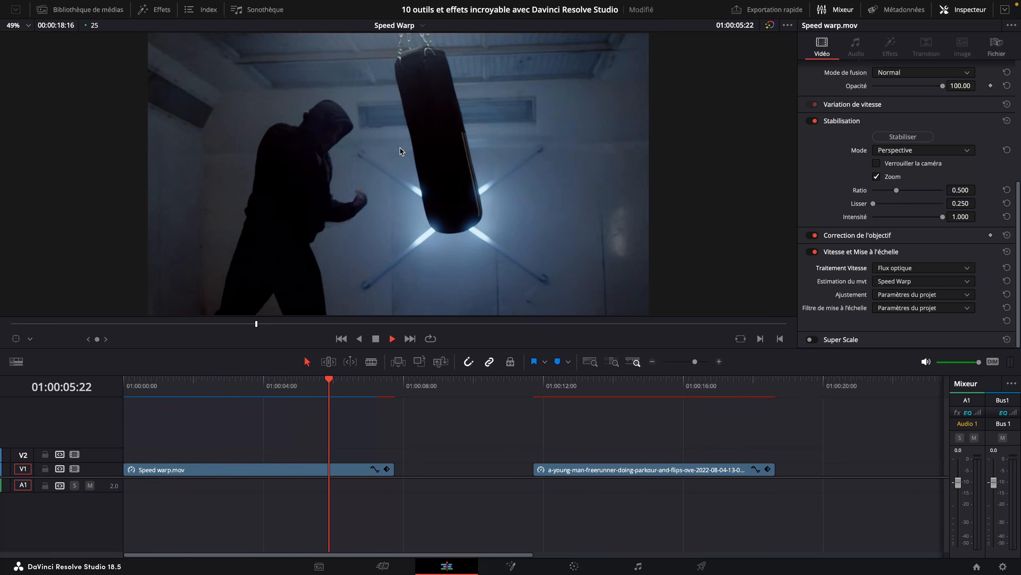
pyautogui.press('space')
pyautogui.click(142, 384)
pyautogui.press('space')
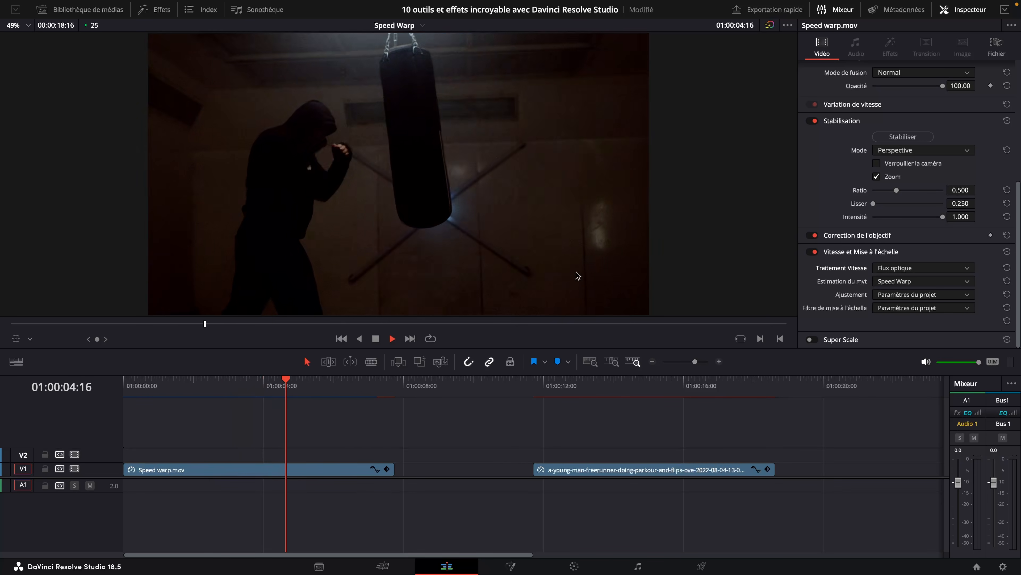
pyautogui.press('space')
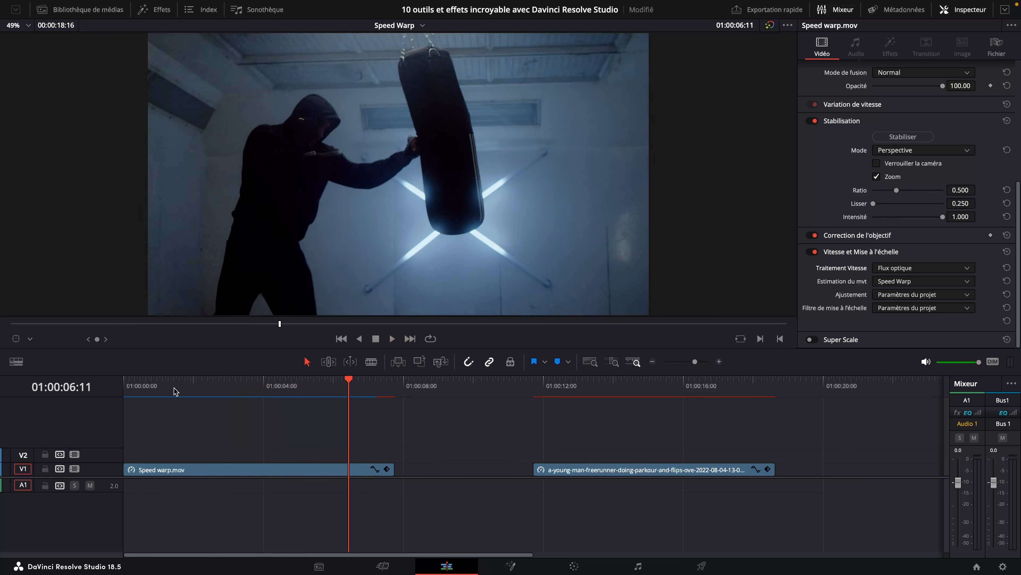
pyautogui.moveTo(164, 382); pyautogui.dragTo(53, 385)
pyautogui.press('space')
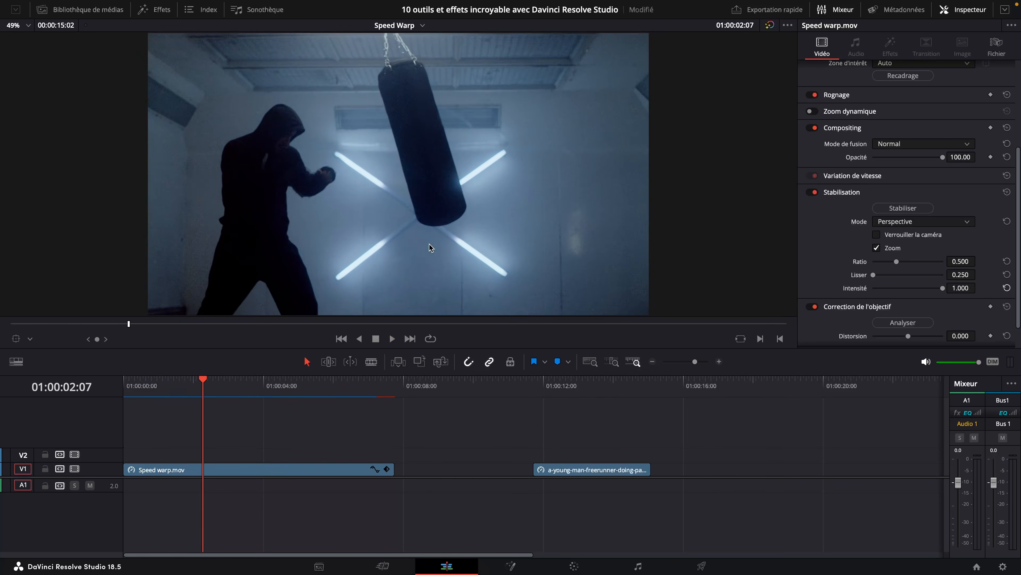
# Move the freerunner clip earlier on track V1, starting at about 01:00:10, and play it.
pyautogui.click(545, 387)
pyautogui.moveTo(591, 469); pyautogui.dragTo(542, 469)
pyautogui.click(478, 380)
pyautogui.press('space')
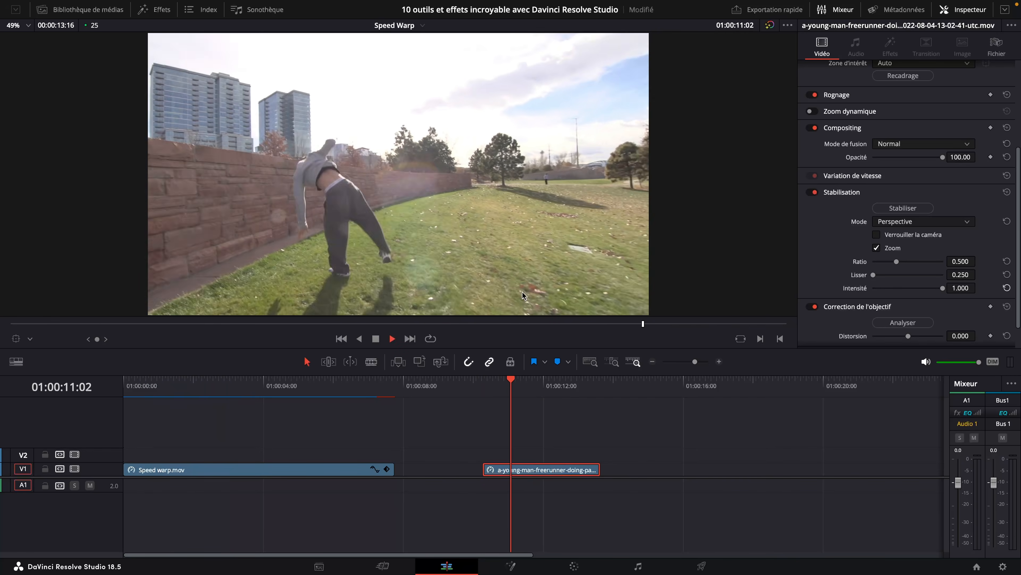
# Play the freerunner clip from its start and check the source's frame rate in its file information.
pyautogui.click(484, 385)
pyautogui.press('space')
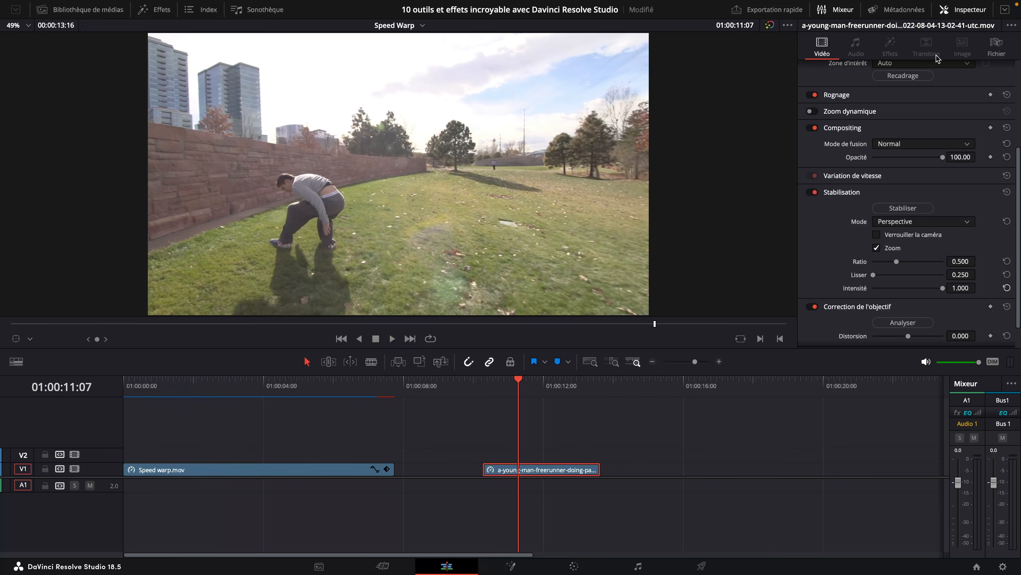
pyautogui.click(992, 48)
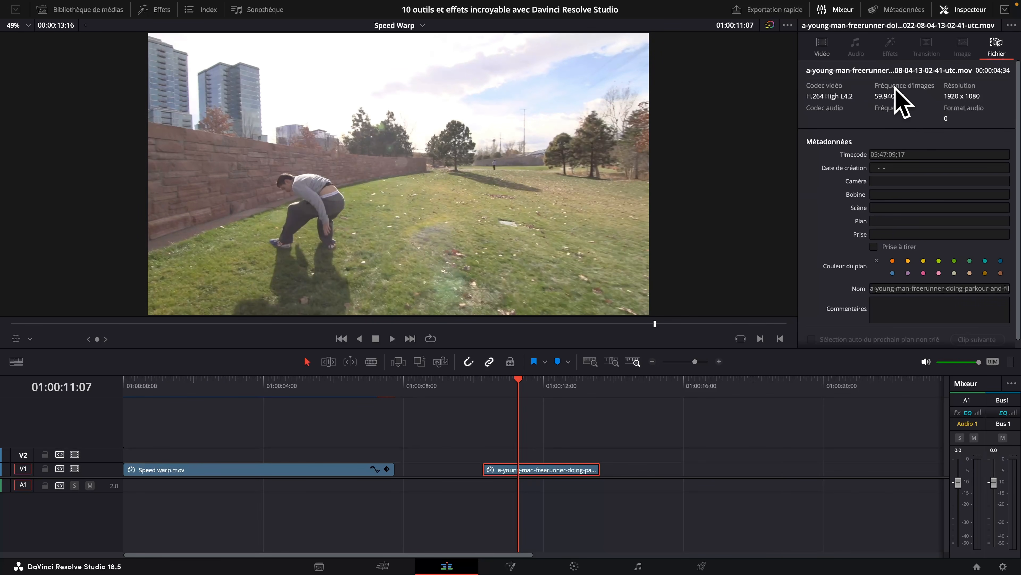
pyautogui.click(822, 47)
pyautogui.click(485, 384)
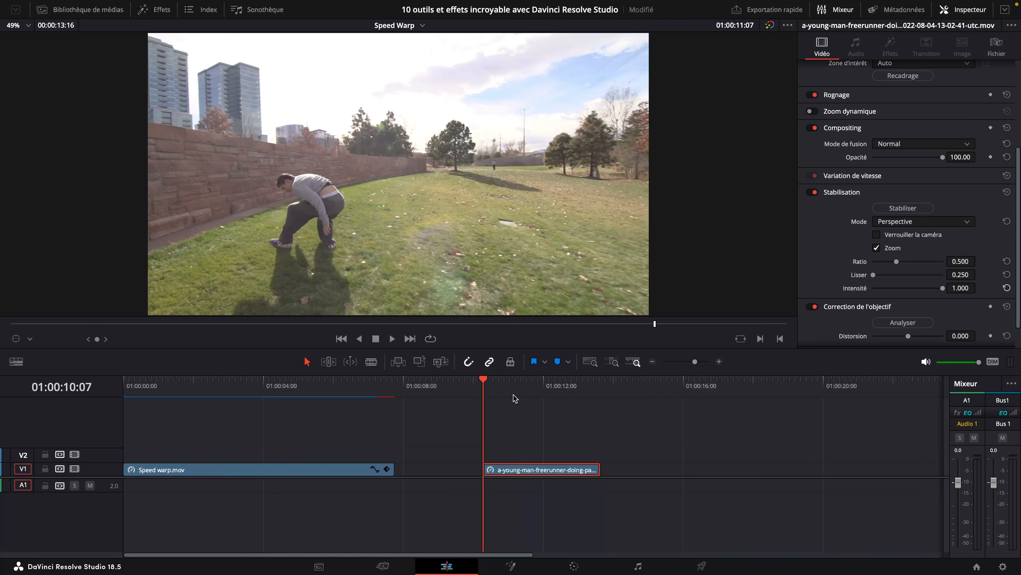
pyautogui.press('space')
pyautogui.click(488, 385)
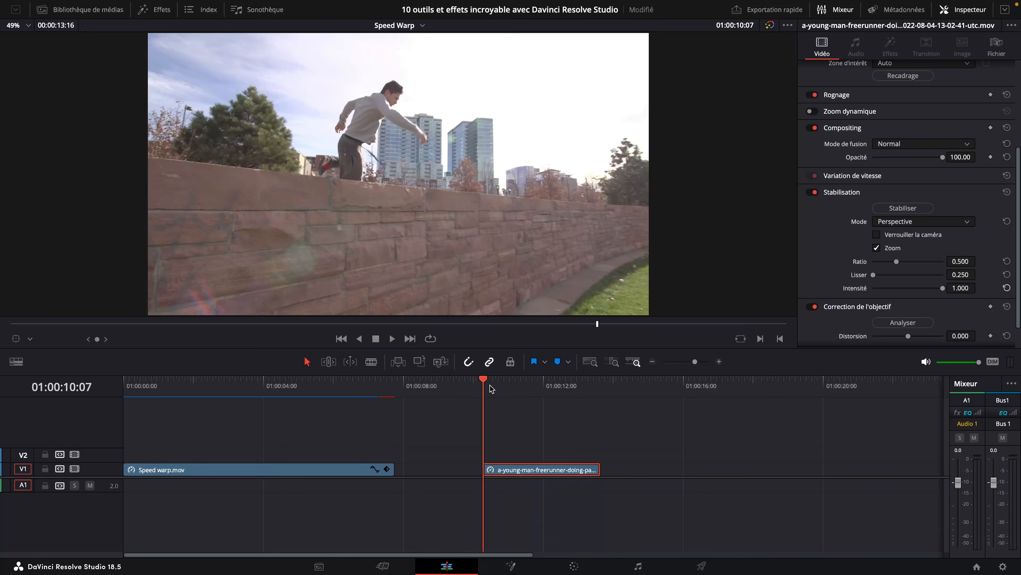
# Set the freerunner clip's speed to 10% and play it from its start.
pyautogui.rightClick(552, 472)
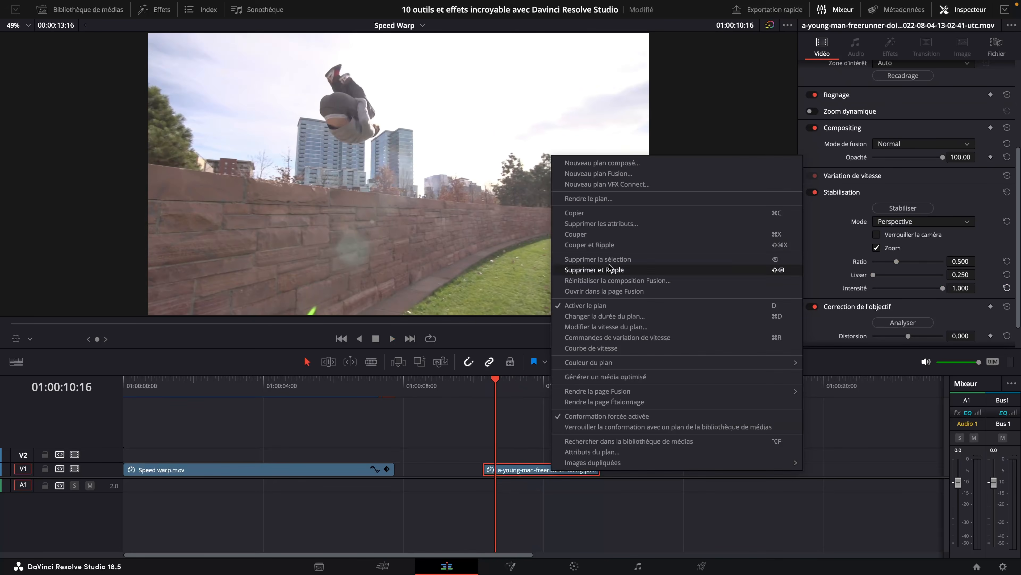
pyautogui.click(602, 327)
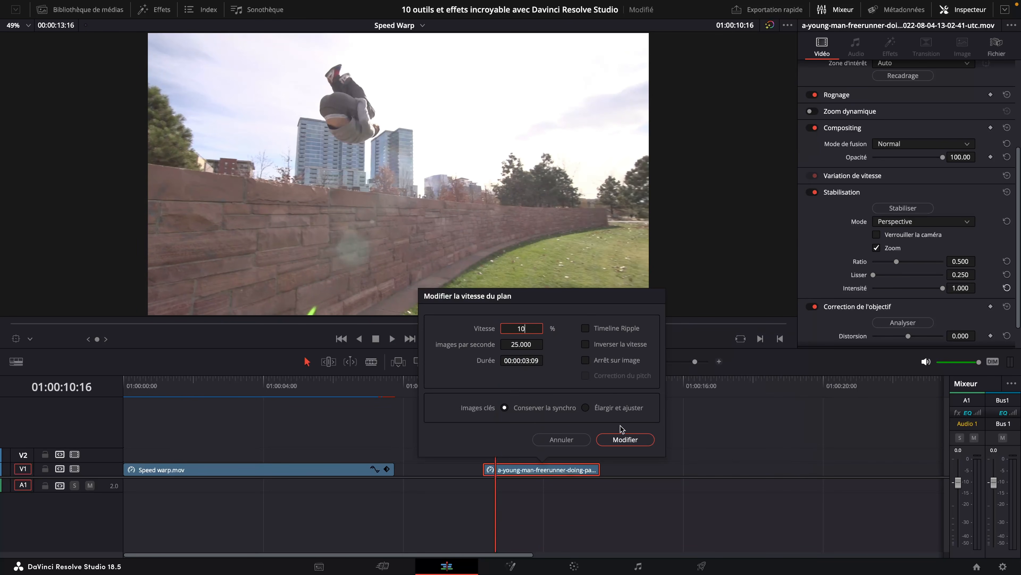
pyautogui.click(624, 439)
pyautogui.click(489, 387)
pyautogui.press('space')
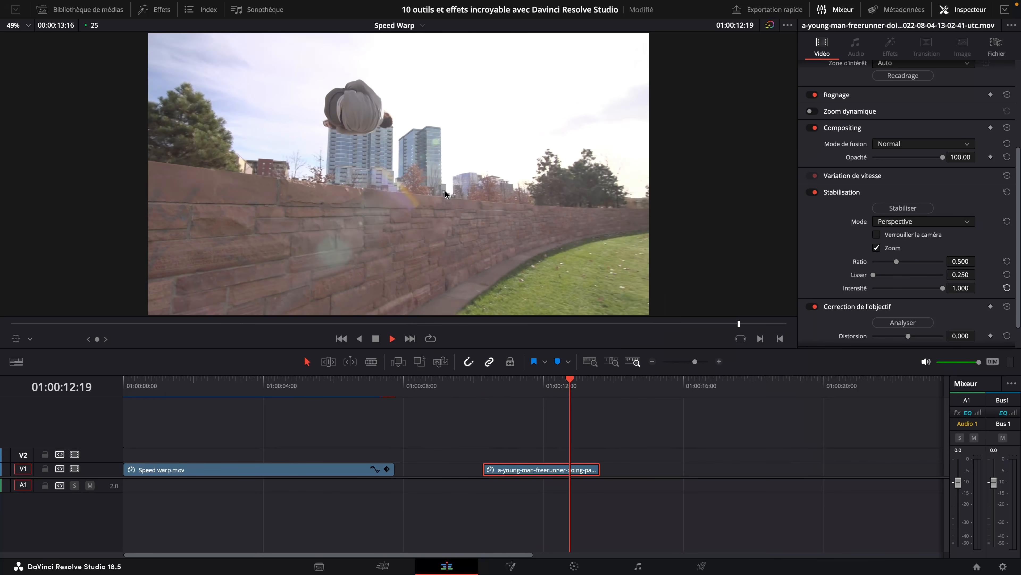
# Adjust the slowed freerunner clip to span about 01:00:10:18 to 01:00:17:04 on V1, and play it.
pyautogui.moveTo(596, 467); pyautogui.dragTo(723, 466)
pyautogui.click(500, 387)
pyautogui.press('space')
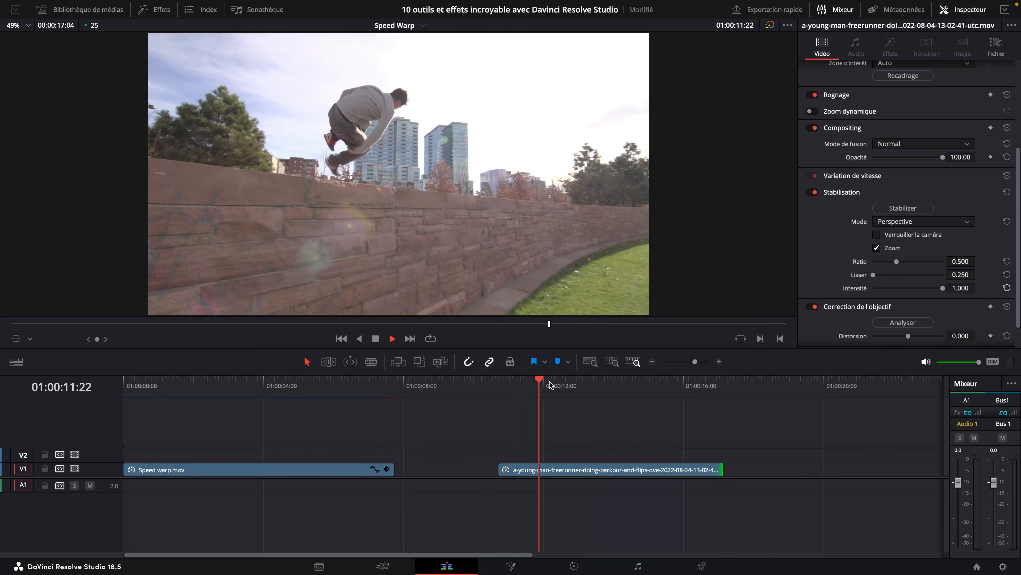
pyautogui.press('space')
# Set the freerunner clip's speed processing to Flux optique and its motion estimation to Speed Warp.
pyautogui.scroll(-2, 831, 217)
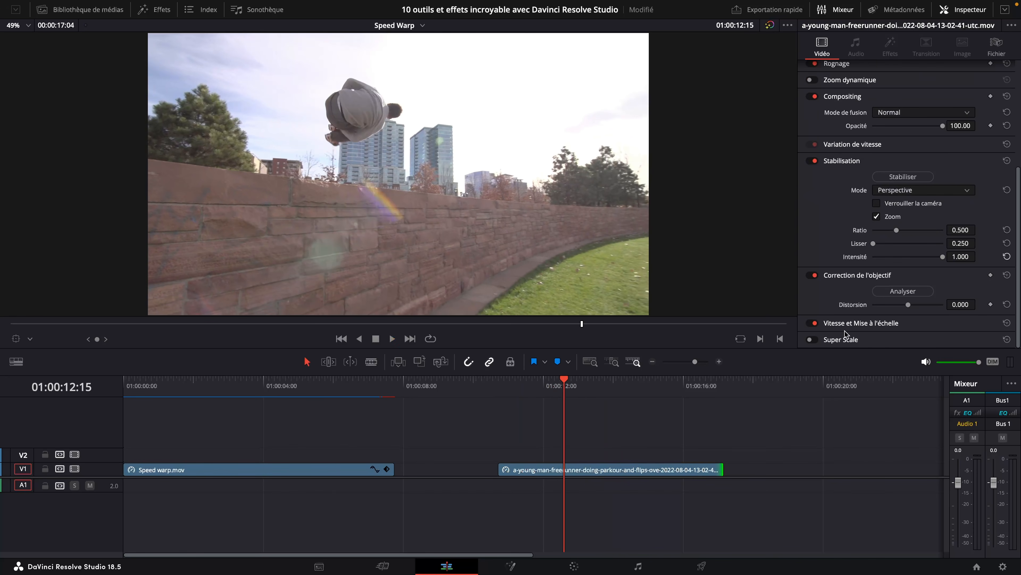
pyautogui.click(859, 326)
pyautogui.scroll(-5, 873, 325)
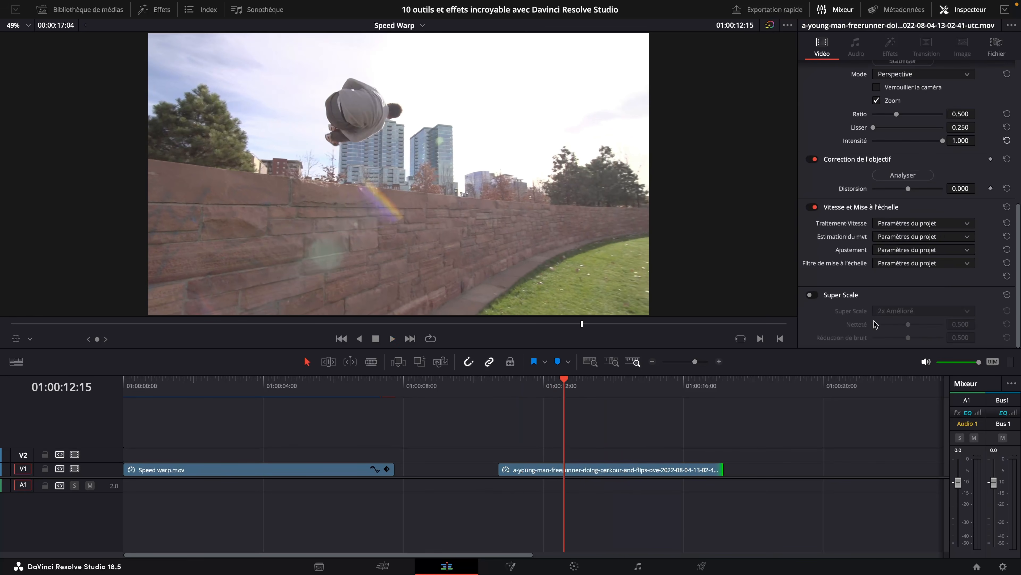
pyautogui.click(902, 224)
pyautogui.click(905, 272)
pyautogui.click(906, 239)
pyautogui.click(896, 308)
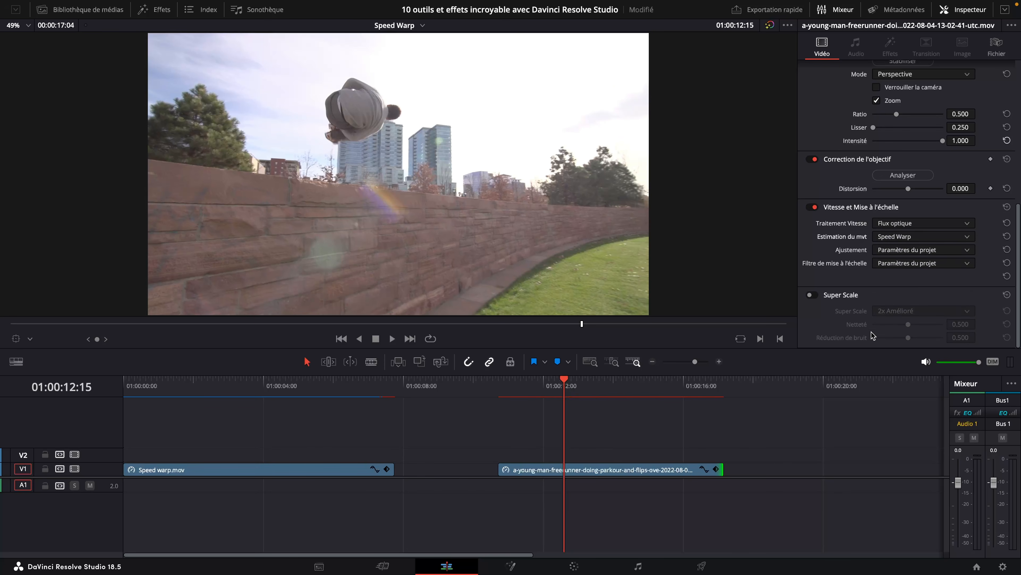
# Play the freerunner clip repeatedly from its start to review the Speed Warp slow motion.
pyautogui.click(499, 387)
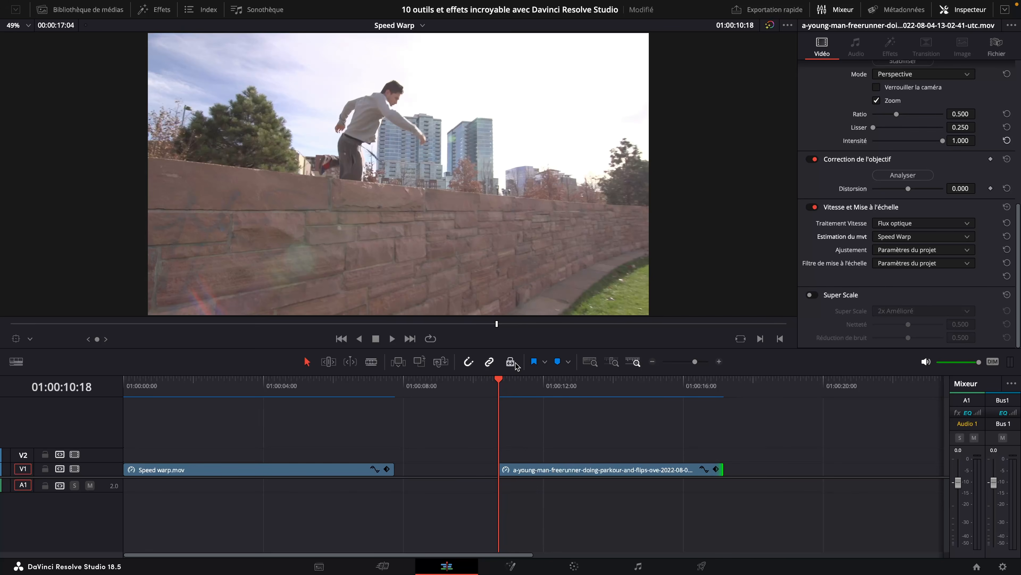
pyautogui.moveTo(514, 388); pyautogui.dragTo(500, 390)
pyautogui.press('space')
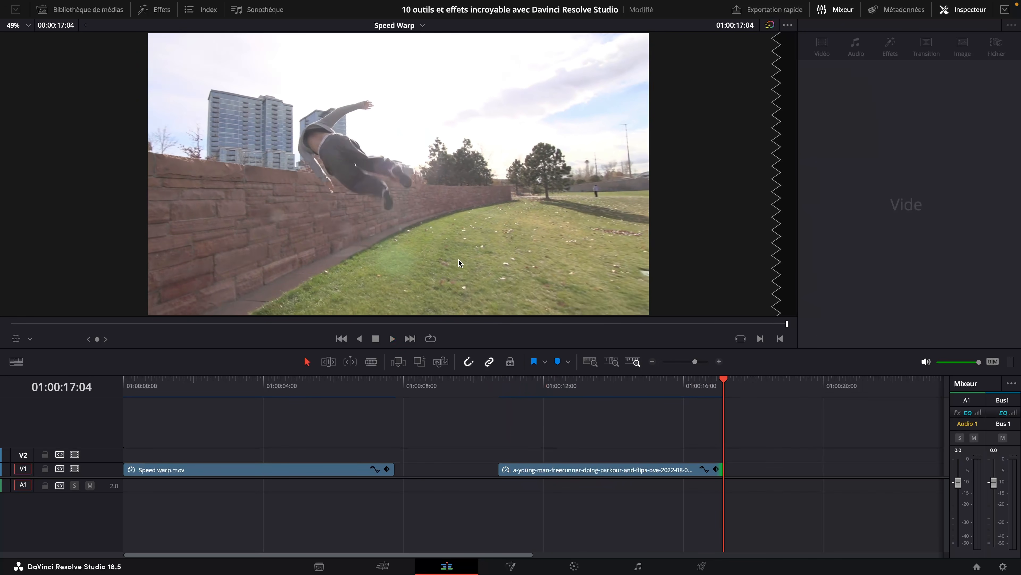
pyautogui.moveTo(592, 384); pyautogui.dragTo(500, 385)
pyautogui.press('space')
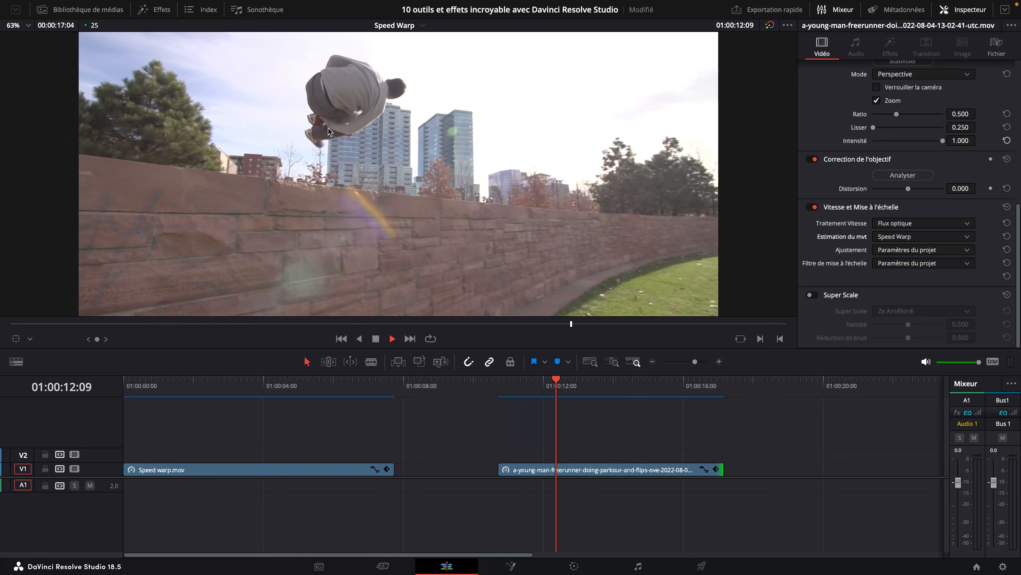
pyautogui.click(495, 388)
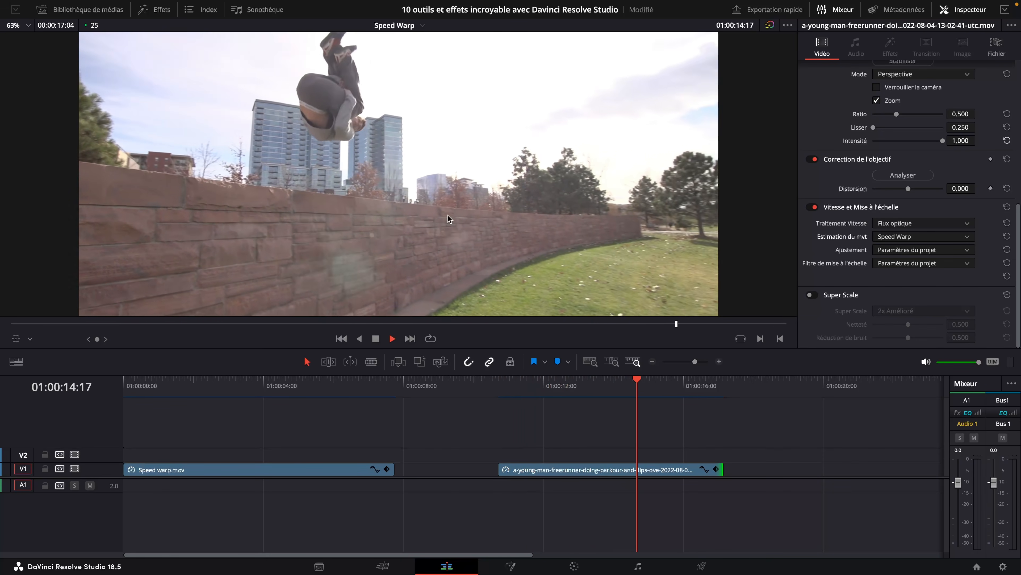
pyautogui.press('space')
pyautogui.click(502, 385)
pyautogui.press('space')
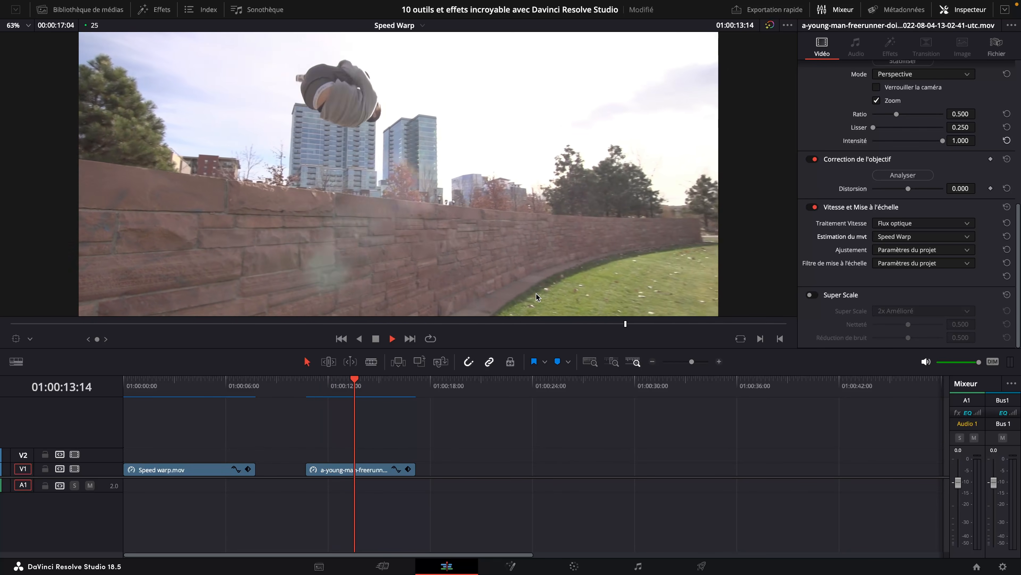
pyautogui.press('space')
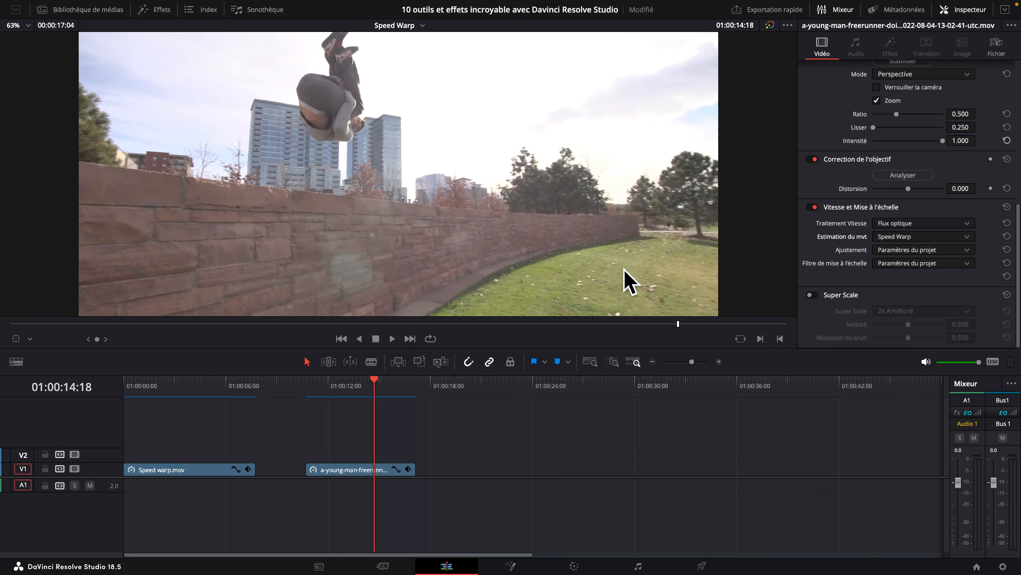
pyautogui.click(333, 385)
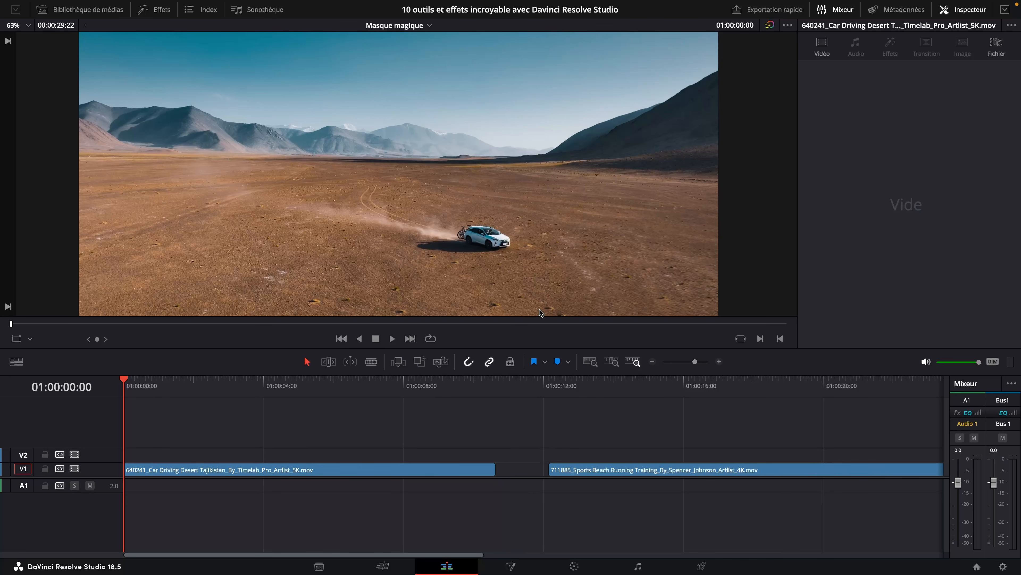
# Open the Magic Mask tool for the desert car clip on the Color page, and return to the Edit page.
pyautogui.click(574, 566)
pyautogui.click(578, 385)
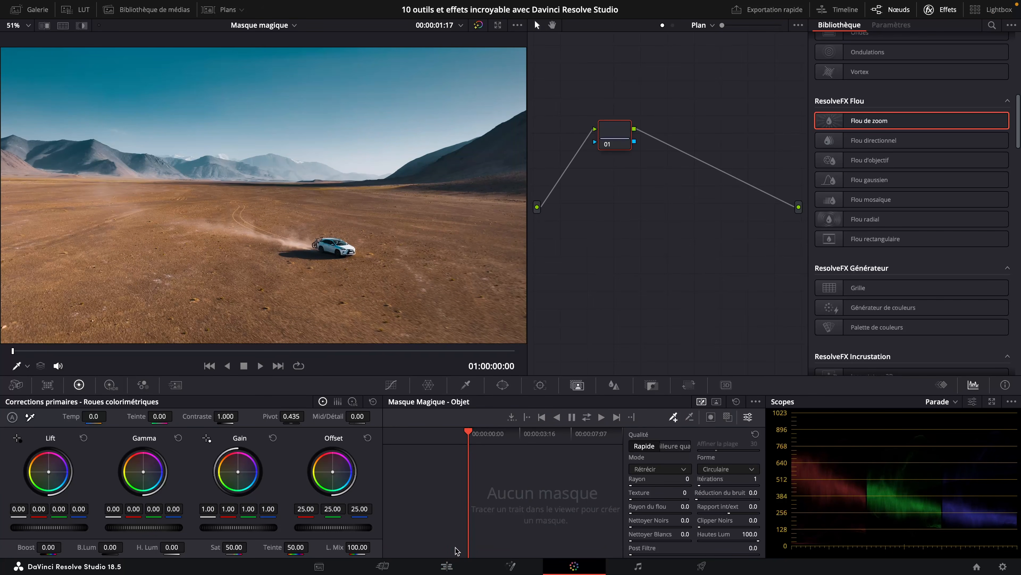
pyautogui.click(447, 566)
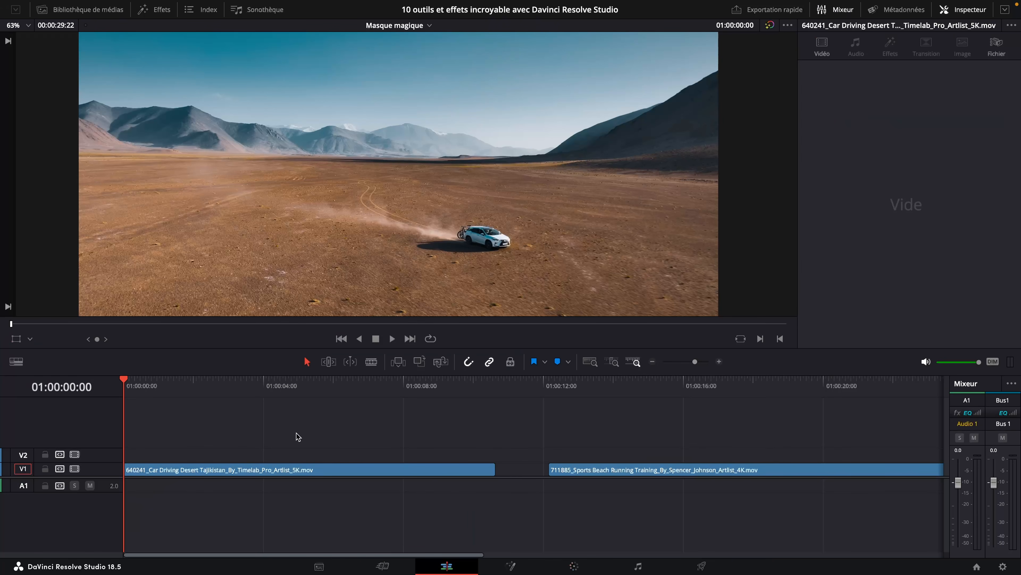
# Split the desert car clip on V1 about 2.5 seconds after its start.
pyautogui.moveTo(141, 387); pyautogui.dragTo(213, 400)
pyautogui.press('b')
pyautogui.click(217, 469)
pyautogui.press('a')
# Open the second part of the car clip on the Color page at 01:00:03:19, and briefly show the clip thumbnails.
pyautogui.click(256, 387)
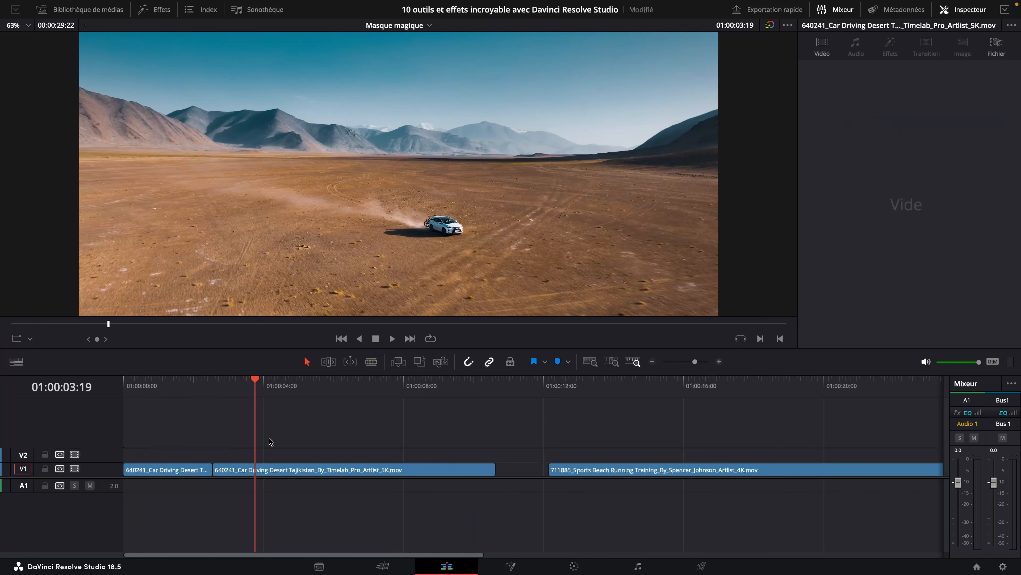
pyautogui.click(264, 474)
pyautogui.click(574, 565)
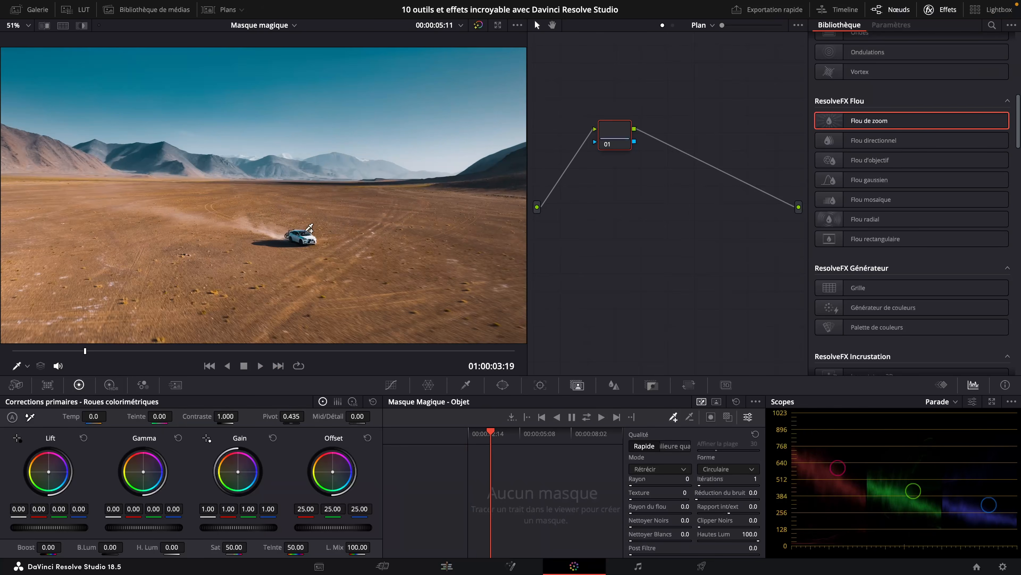
pyautogui.click(220, 8)
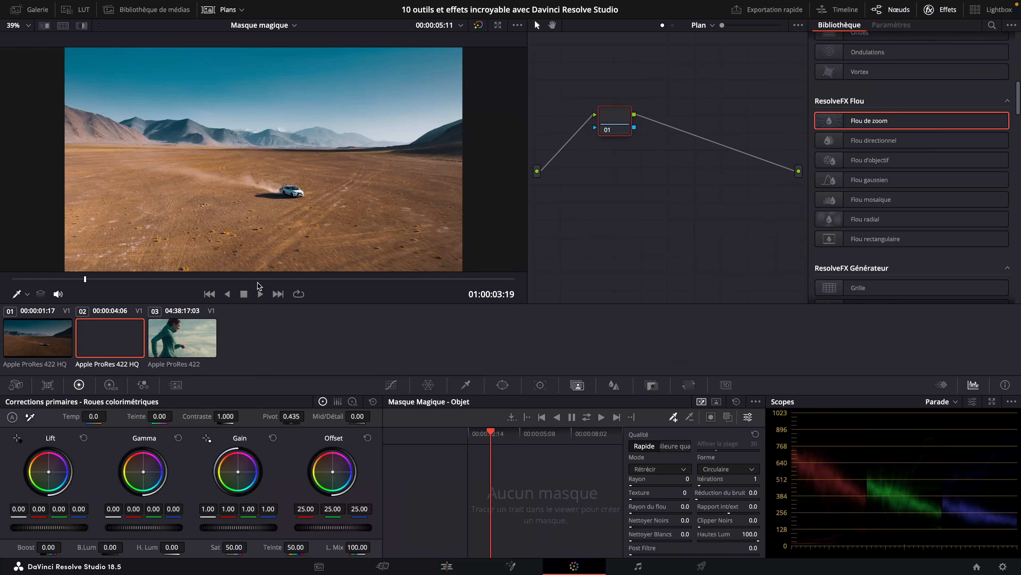
pyautogui.click(238, 6)
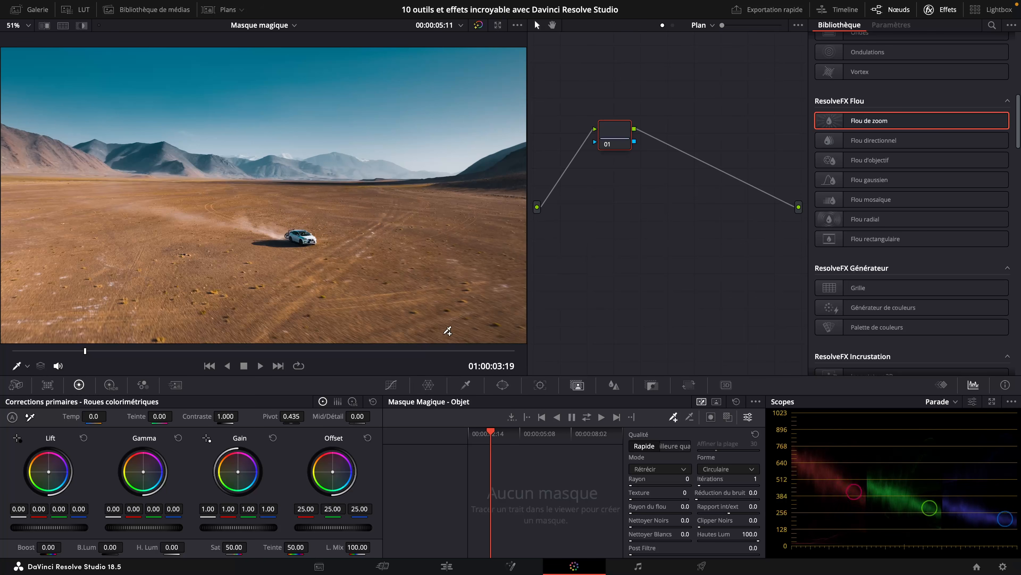
# Test a Magic Mask stroke across the desert ground with the mask overlay shown, and clear the stroke from node 01.
pyautogui.scroll(4, 328, 237)
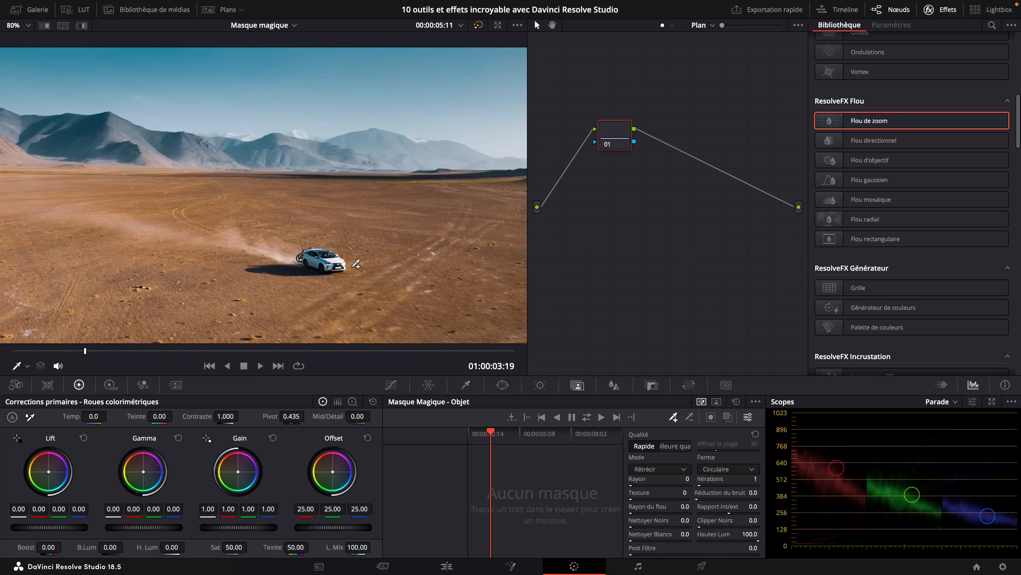
pyautogui.scroll(2, 329, 236)
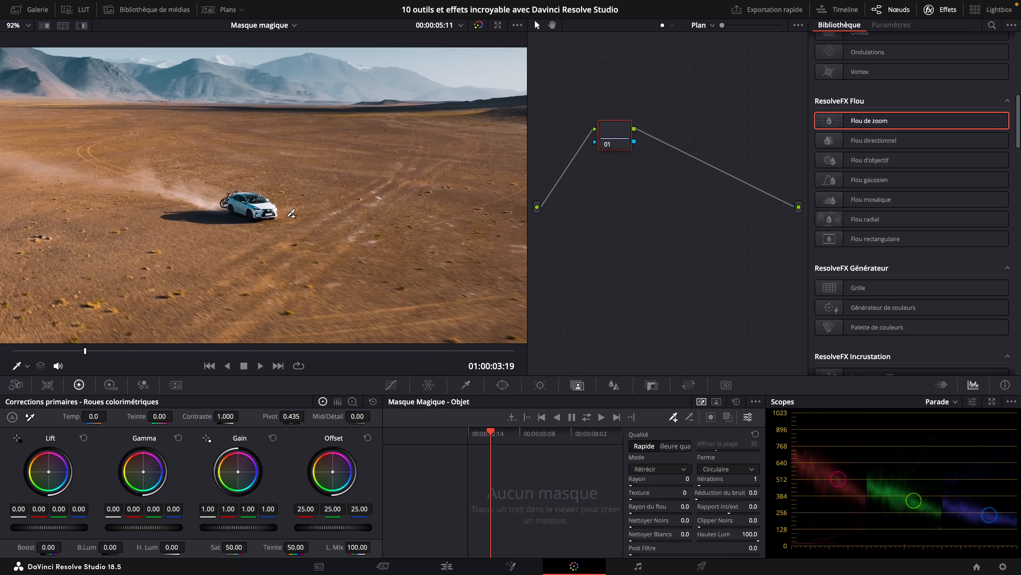
pyautogui.scroll(2, 286, 205)
pyautogui.moveTo(232, 132); pyautogui.dragTo(440, 163)
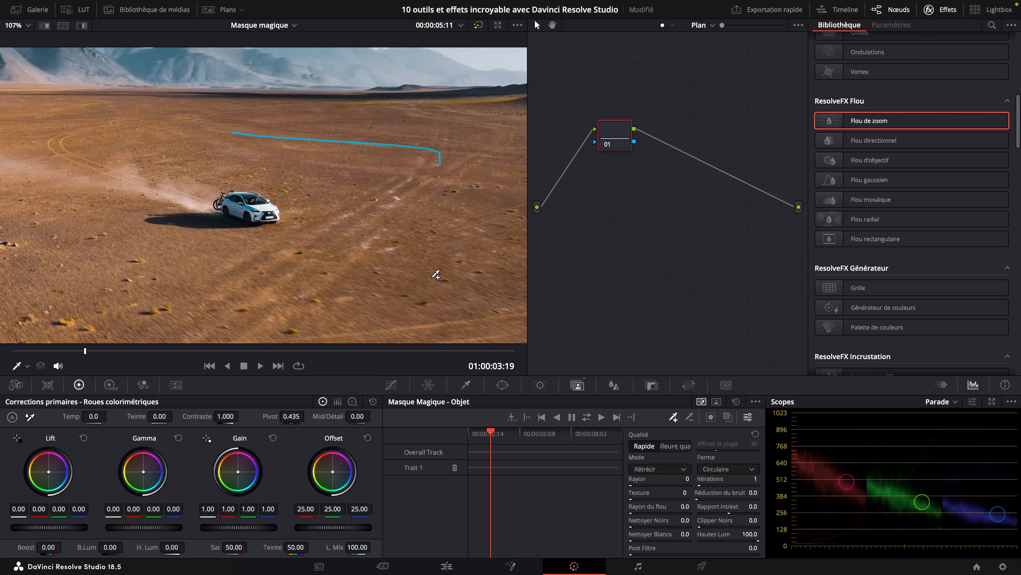
pyautogui.click(728, 417)
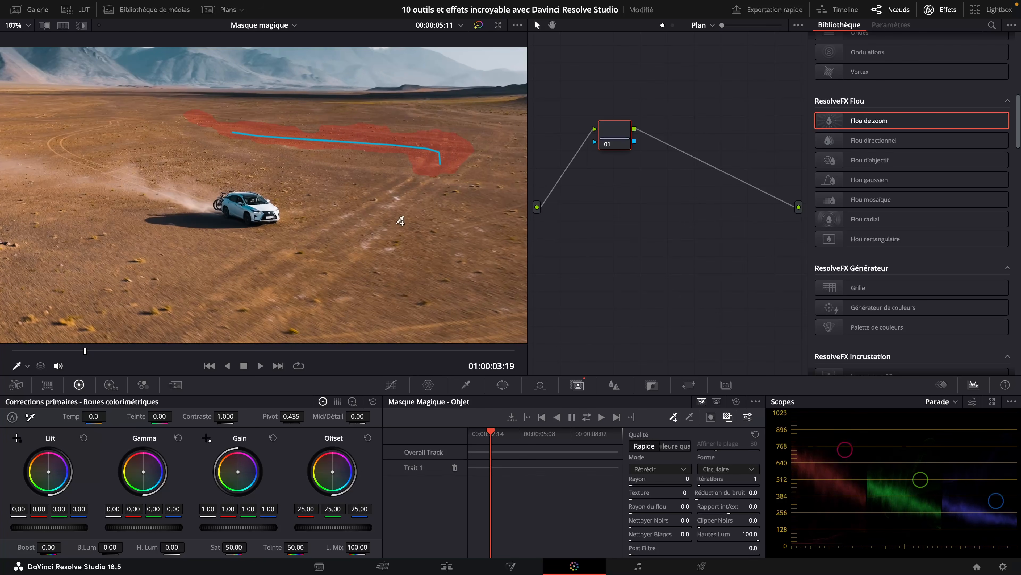
pyautogui.rightClick(618, 141)
pyautogui.click(625, 144)
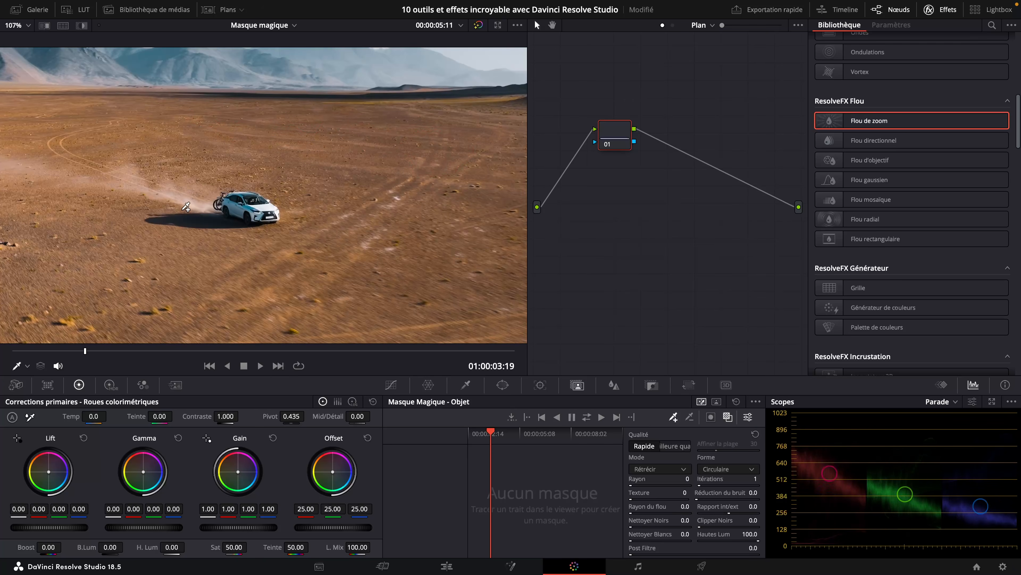
# Draw a Magic Mask stroke along the car's body and delete that stroke.
pyautogui.scroll(5, 425, 170)
pyautogui.scroll(5, 425, 170)
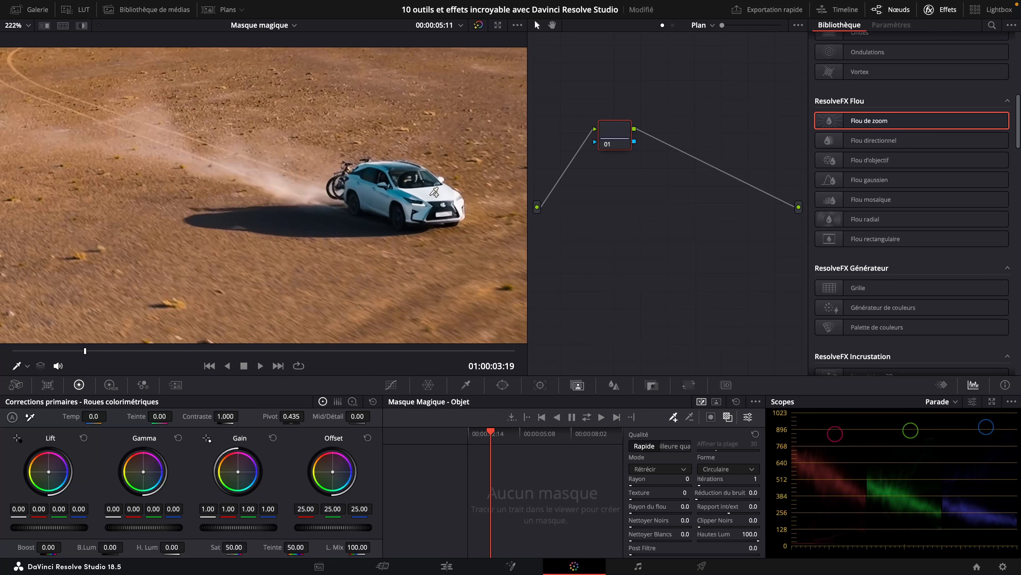
pyautogui.moveTo(374, 211); pyautogui.dragTo(265, 178)
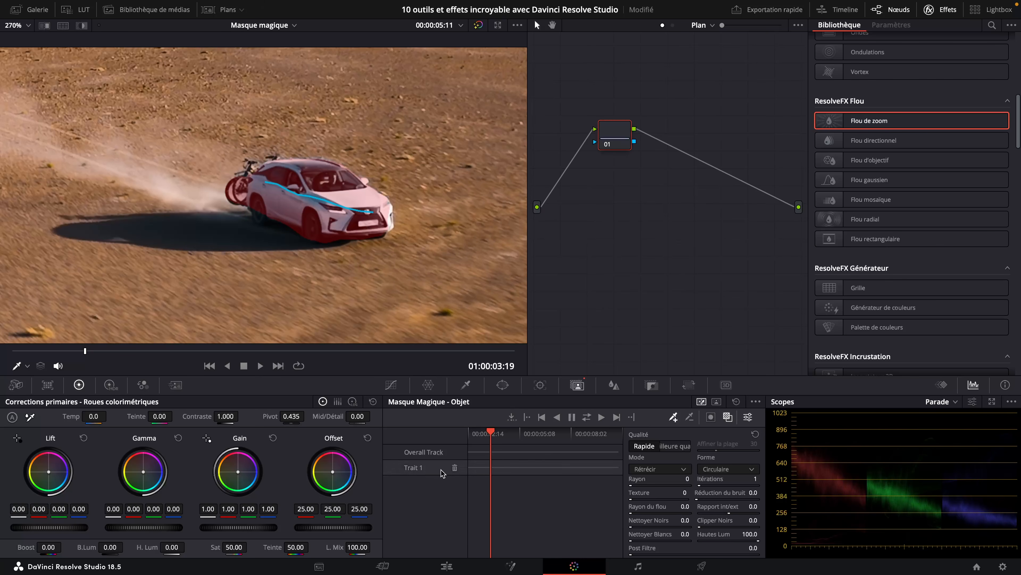
pyautogui.click(455, 468)
# Draw a looping Magic Mask stroke around the car's windows and side, and inspect the mask edges up close.
pyautogui.moveTo(359, 205)
pyautogui.mouseDown()
pyautogui.moveTo(342, 184)
pyautogui.moveTo(300, 171)
pyautogui.moveTo(266, 178)
pyautogui.moveTo(350, 221)
pyautogui.mouseUp()
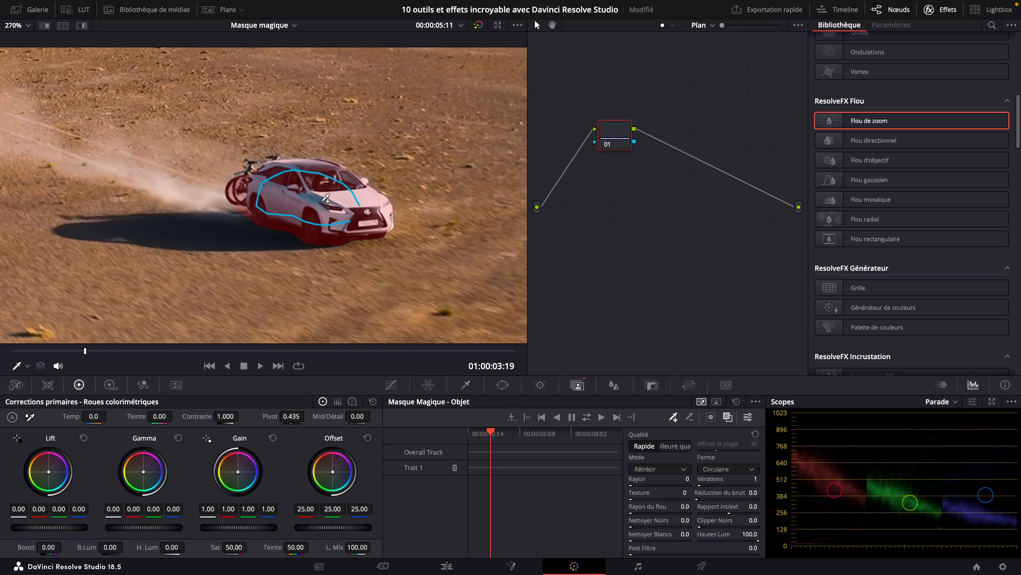
pyautogui.scroll(3, 385, 203)
pyautogui.scroll(1, 384, 203)
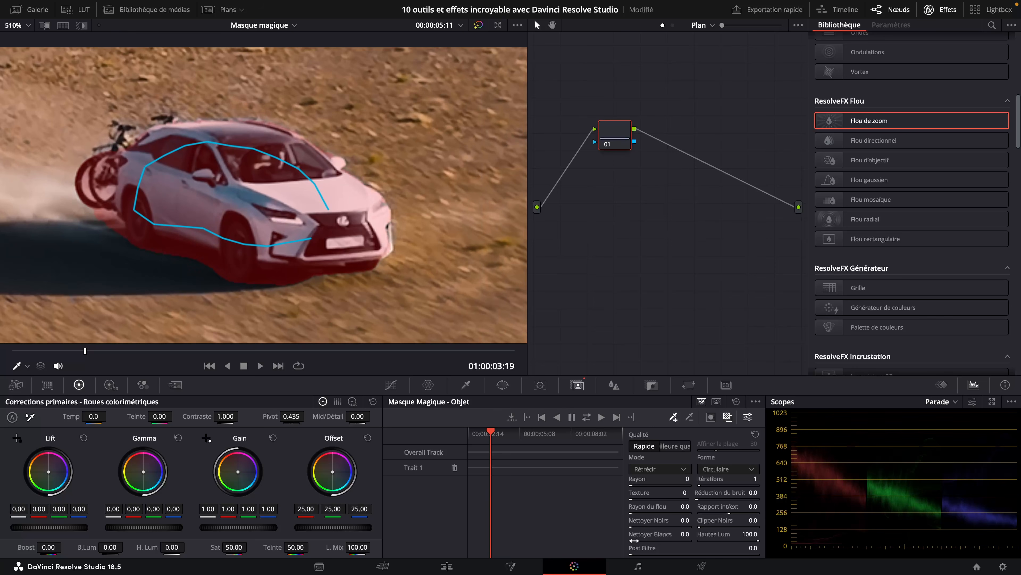
# Refine the car mask with Nettoyer Noirs 7.2, Nettoyer Blancs 1.5, Réduction du bruit 10.0 and Clipper Noirs 0.6.
pyautogui.moveTo(683, 533)
pyautogui.mouseDown()
pyautogui.moveTo(708, 534)
pyautogui.moveTo(668, 534)
pyautogui.mouseUp()
pyautogui.moveTo(751, 492); pyautogui.dragTo(733, 492)
pyautogui.moveTo(753, 519); pyautogui.dragTo(755, 520)
# Track the car's Magic Mask both forward and backward through the whole clip.
pyautogui.hotkey('shift', 'z')
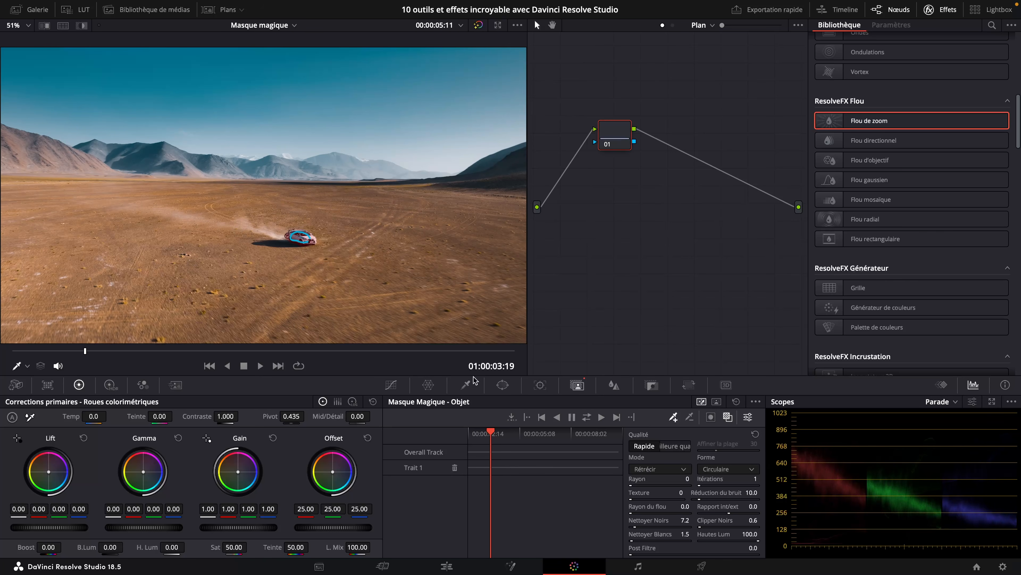
pyautogui.click(587, 418)
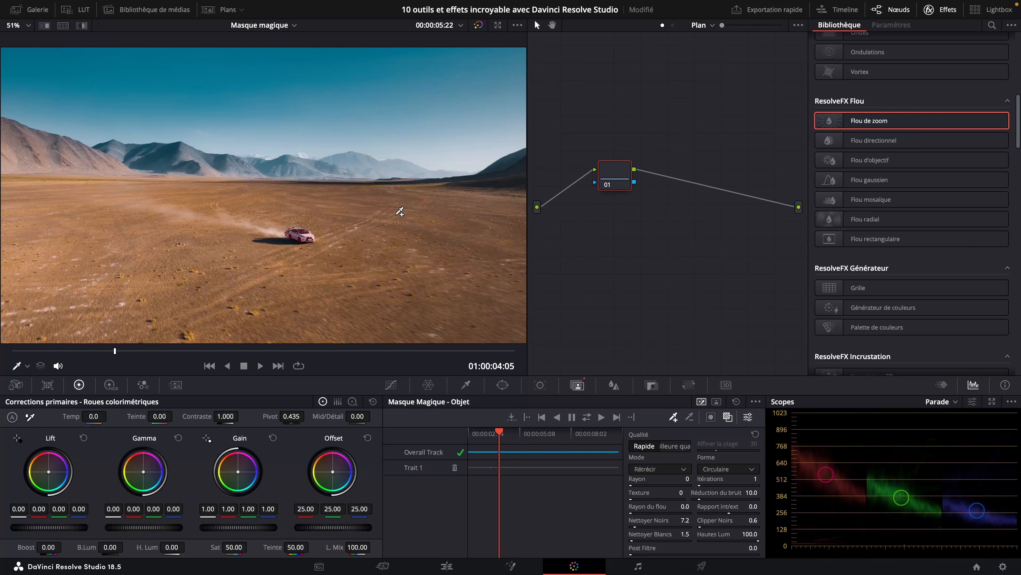
# Add serial node 02 after the masked node and lower its Gain to 0.60 to darken the car.
pyautogui.hotkey('alt', 's')
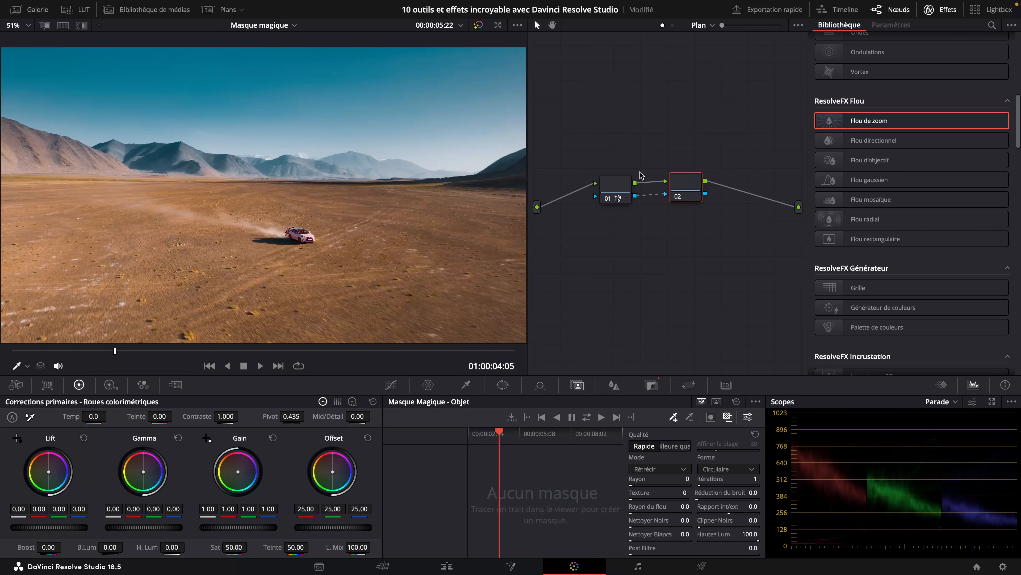
pyautogui.click(616, 186)
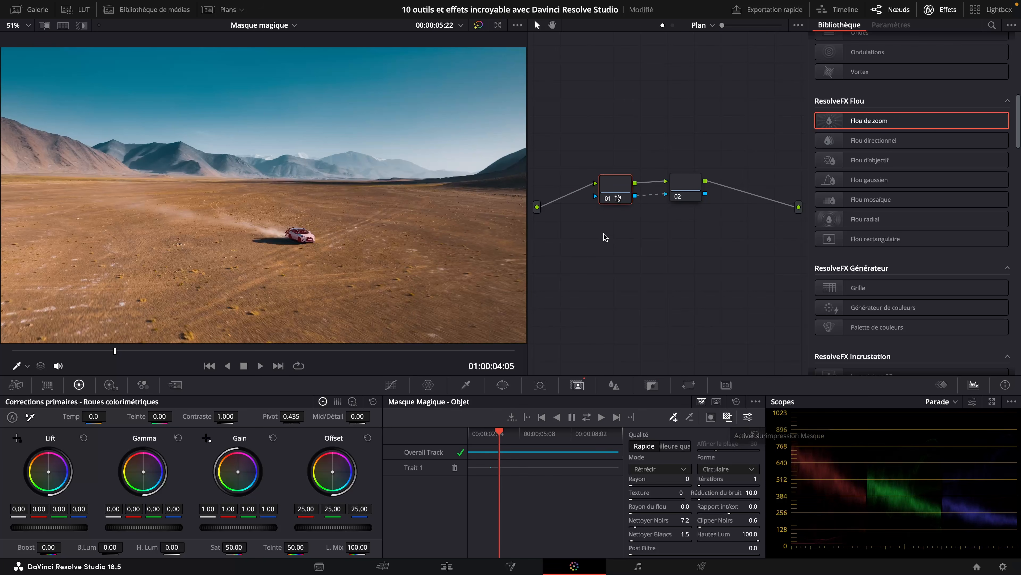
pyautogui.click(686, 191)
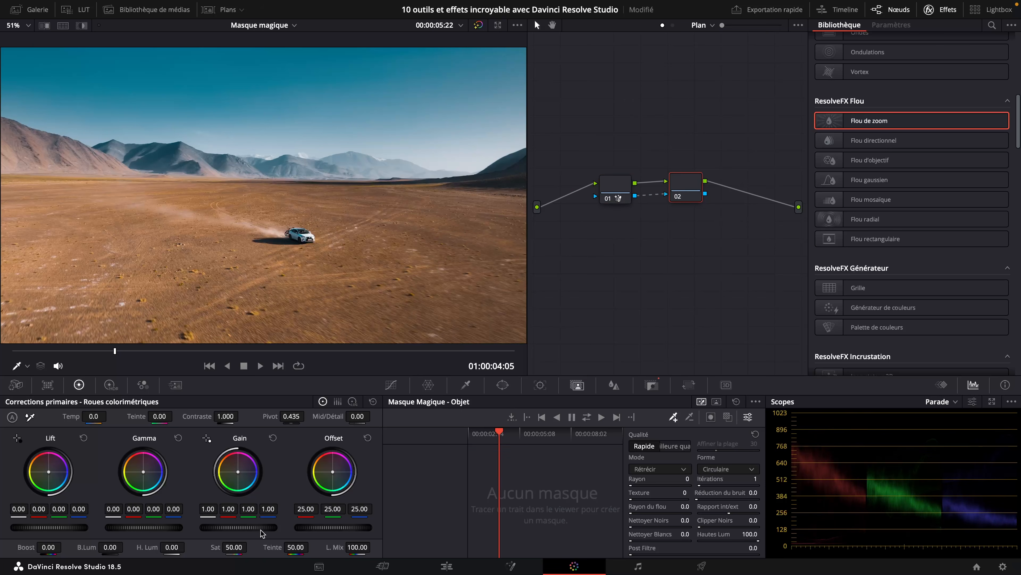
pyautogui.moveTo(238, 527)
pyautogui.mouseDown()
pyautogui.moveTo(258, 527)
pyautogui.moveTo(221, 526)
pyautogui.mouseUp()
# Invert the Magic Mask on node 01 and lower node 02's Gain to 0.48 to darken the desert around the car.
pyautogui.click(620, 191)
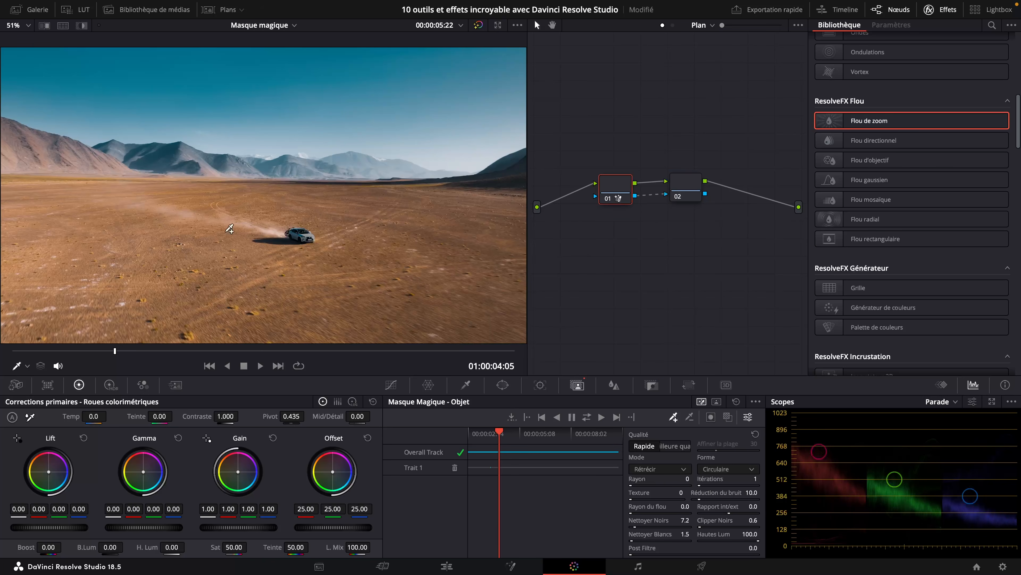
pyautogui.click(711, 420)
pyautogui.click(686, 184)
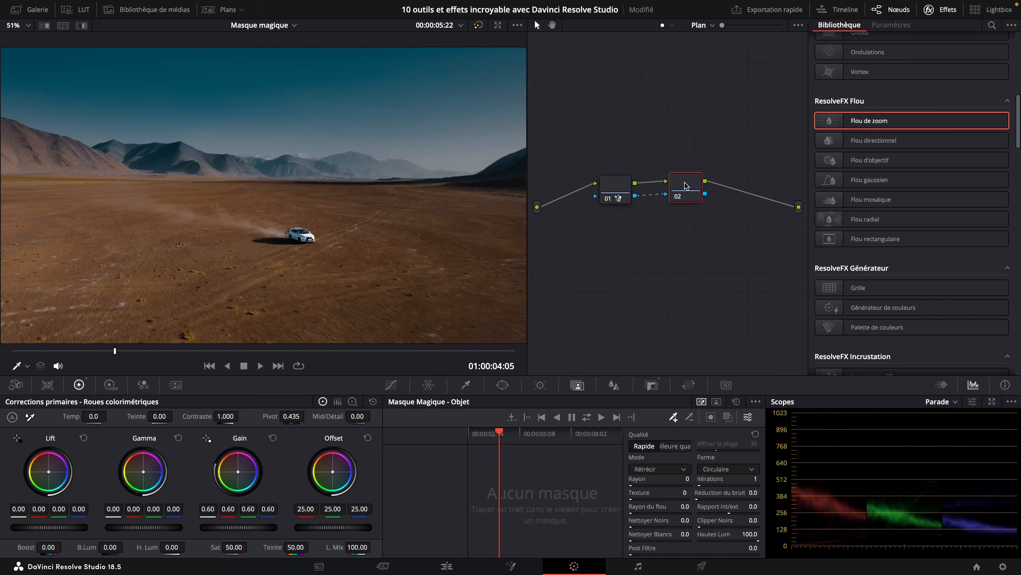
pyautogui.moveTo(263, 528); pyautogui.dragTo(237, 528)
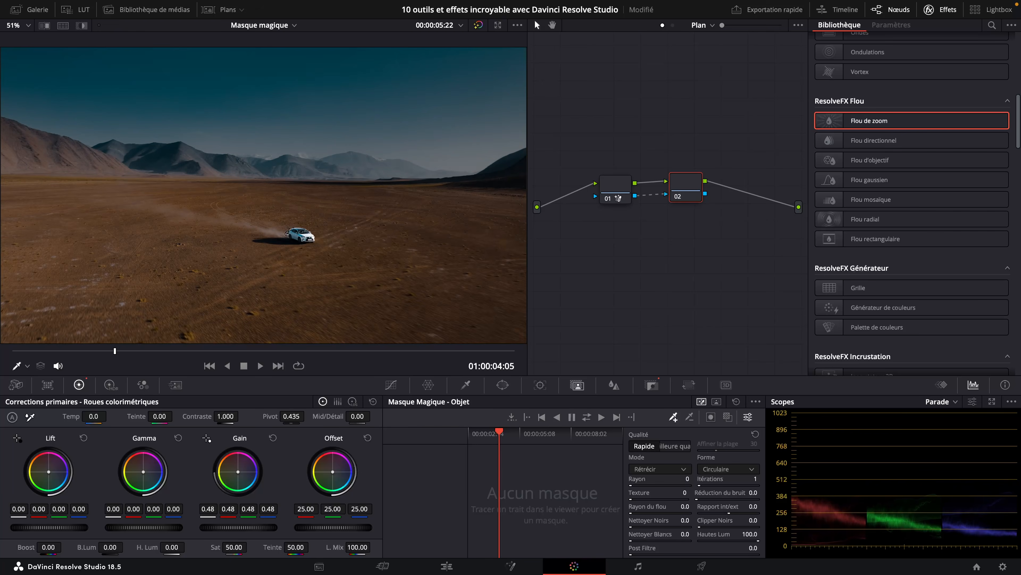
# Play the graded car clip full screen to check the mask during motion.
pyautogui.press('super+f')
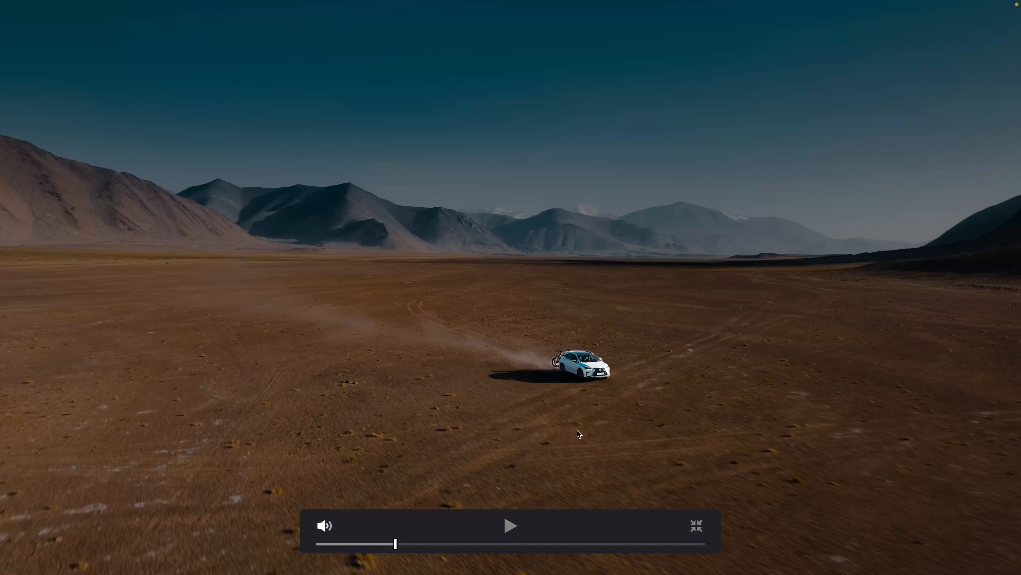
pyautogui.press('space')
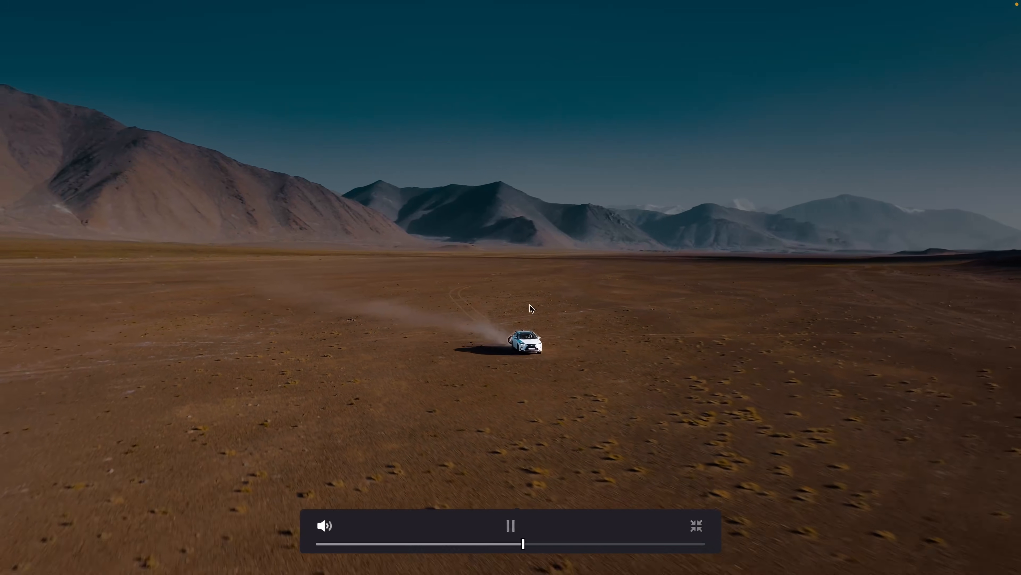
pyautogui.press('space')
pyautogui.press('Escape')
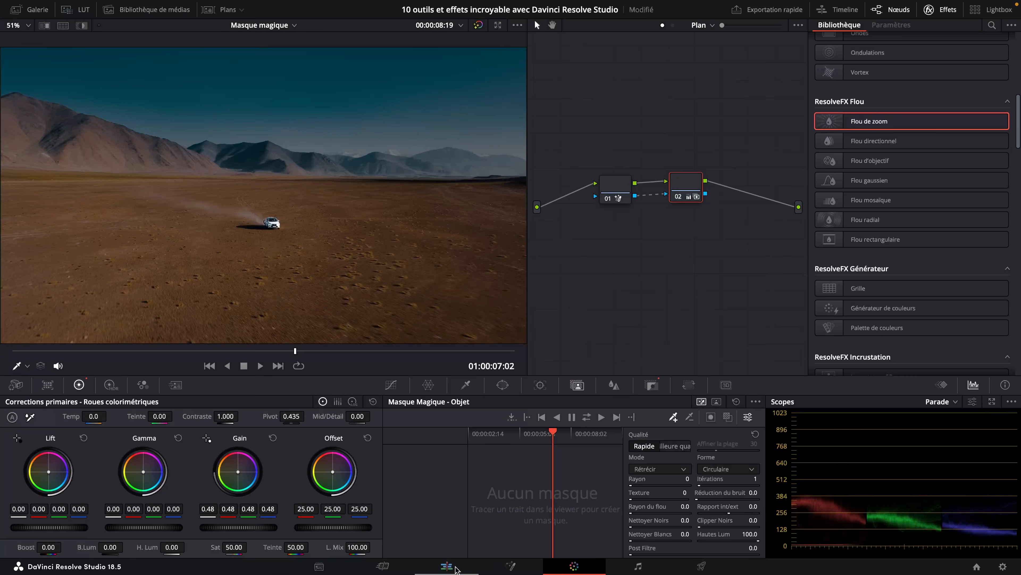
# Add a Fondu enchaîné transition at the cut between the two car clips on V1, lasting 47 frames.
pyautogui.click(447, 564)
pyautogui.click(213, 456)
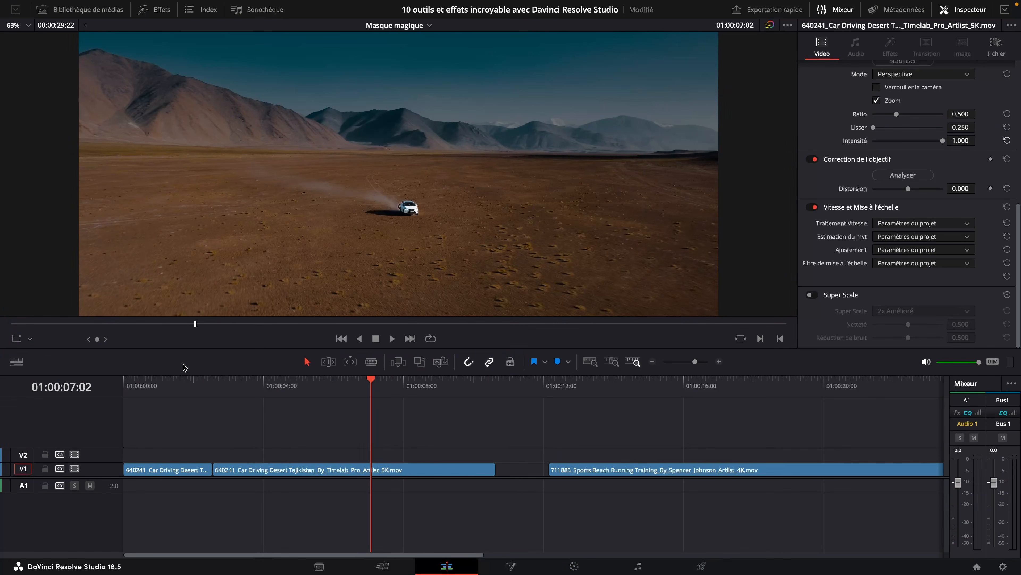
pyautogui.click(177, 385)
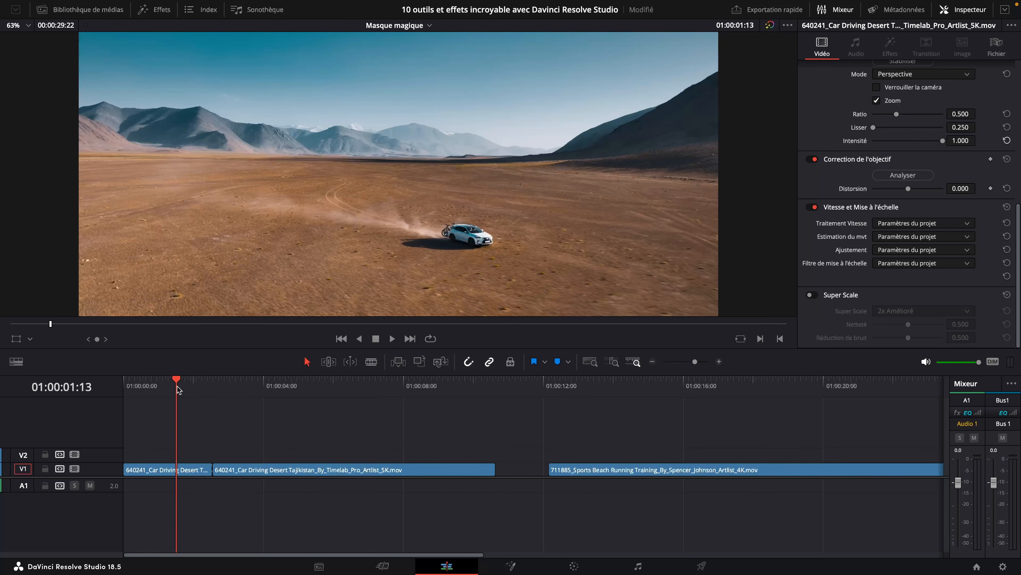
pyautogui.rightClick(215, 469)
pyautogui.click(268, 508)
pyautogui.moveTo(230, 468); pyautogui.dragTo(244, 467)
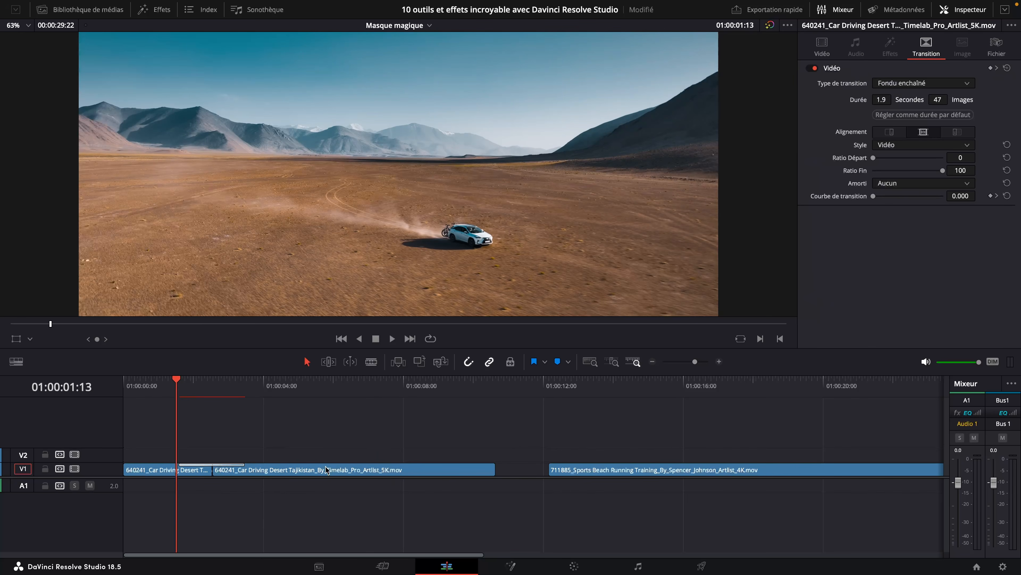
# Play through the cross dissolve and examine the frame at the cut between the car clips.
pyautogui.press('space')
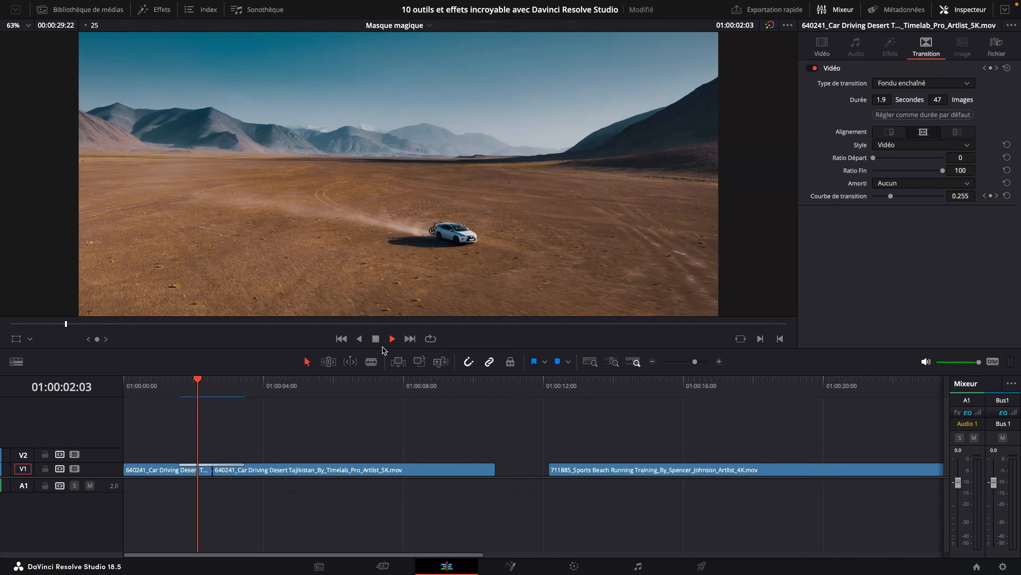
pyautogui.click(212, 385)
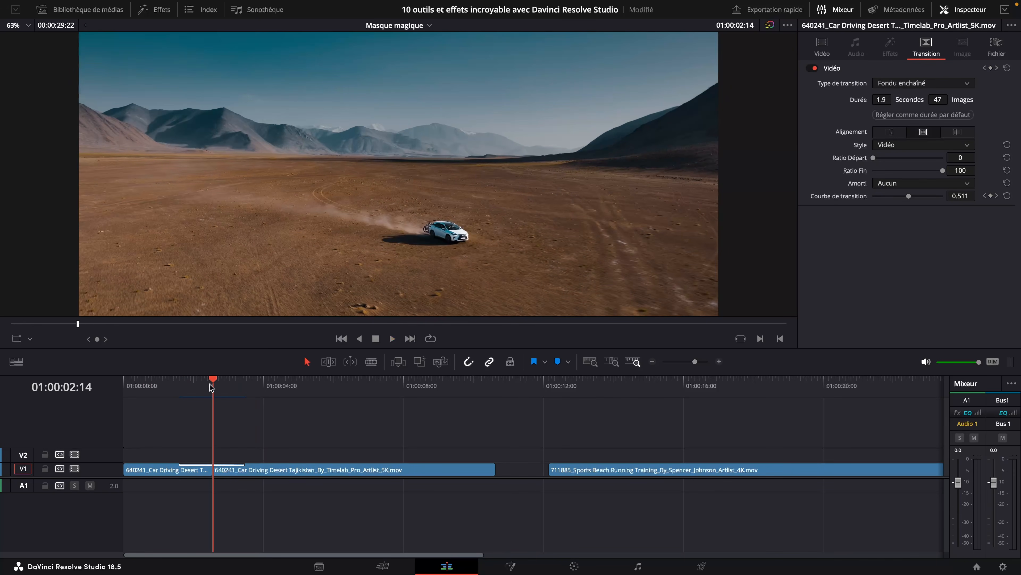
pyautogui.moveTo(212, 387)
pyautogui.mouseDown()
pyautogui.moveTo(225, 386)
pyautogui.moveTo(212, 386)
pyautogui.mouseUp()
# Track node 01's Magic Mask one frame backward from the start of the second car clip.
pyautogui.click(293, 469)
pyautogui.click(583, 566)
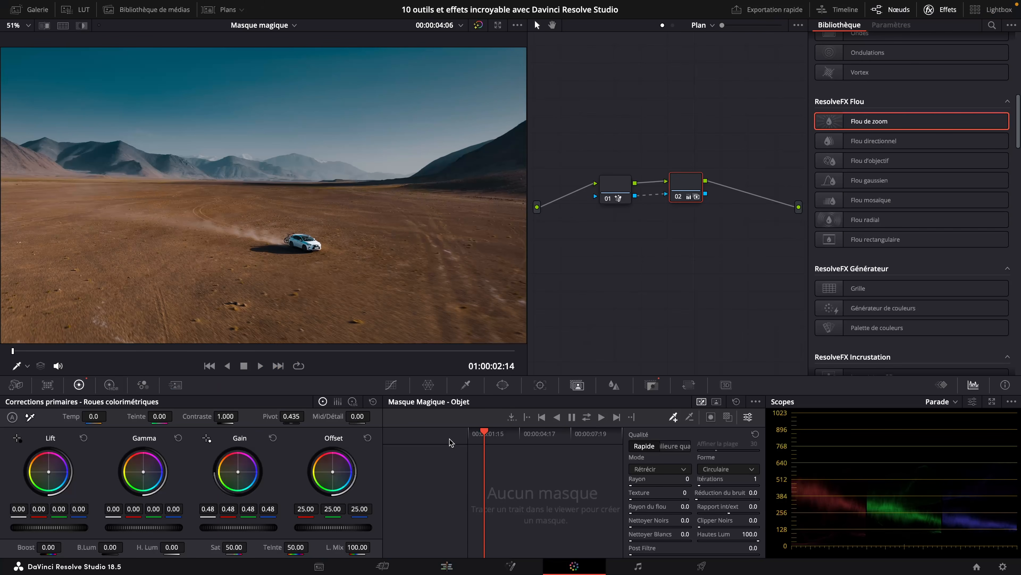
pyautogui.click(618, 190)
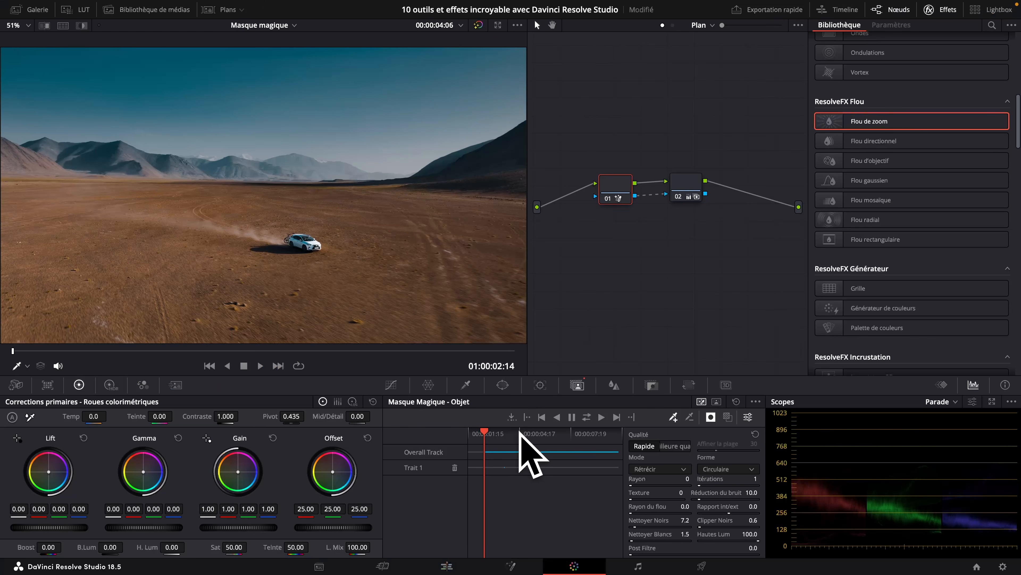
pyautogui.click(543, 418)
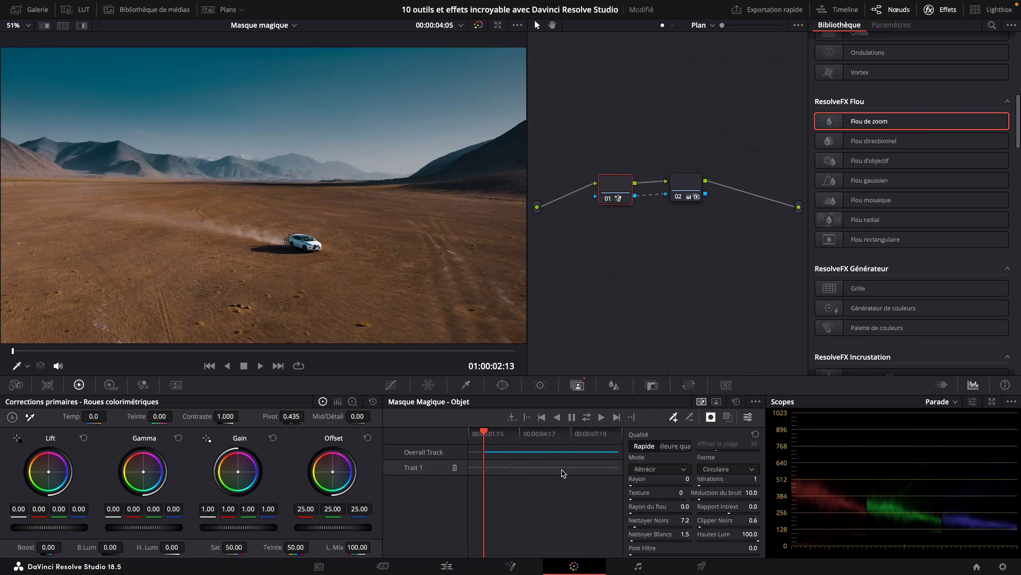
# Replay the transition between the two car clips in the edit timeline and full screen to check the grade's fade-in.
pyautogui.click(446, 566)
pyautogui.moveTo(172, 379); pyautogui.dragTo(155, 387)
pyautogui.press('space')
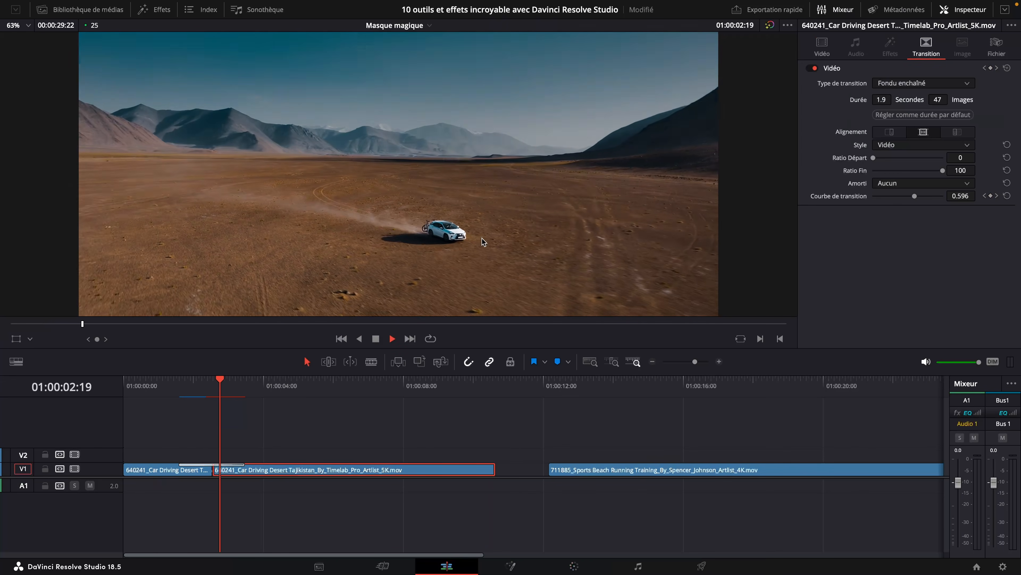
pyautogui.press('space')
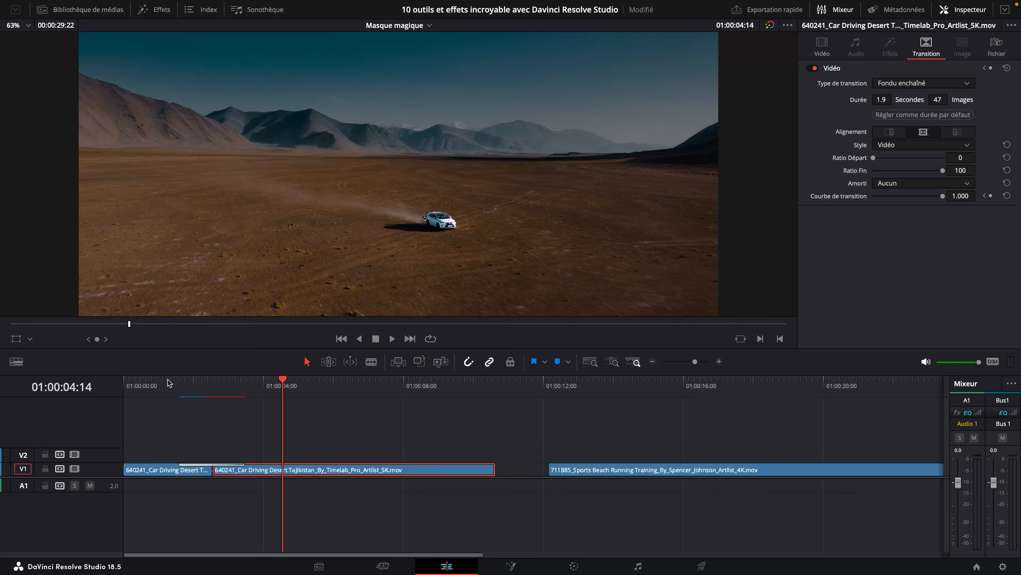
pyautogui.click(146, 379)
pyautogui.press('super+f')
pyautogui.press('space')
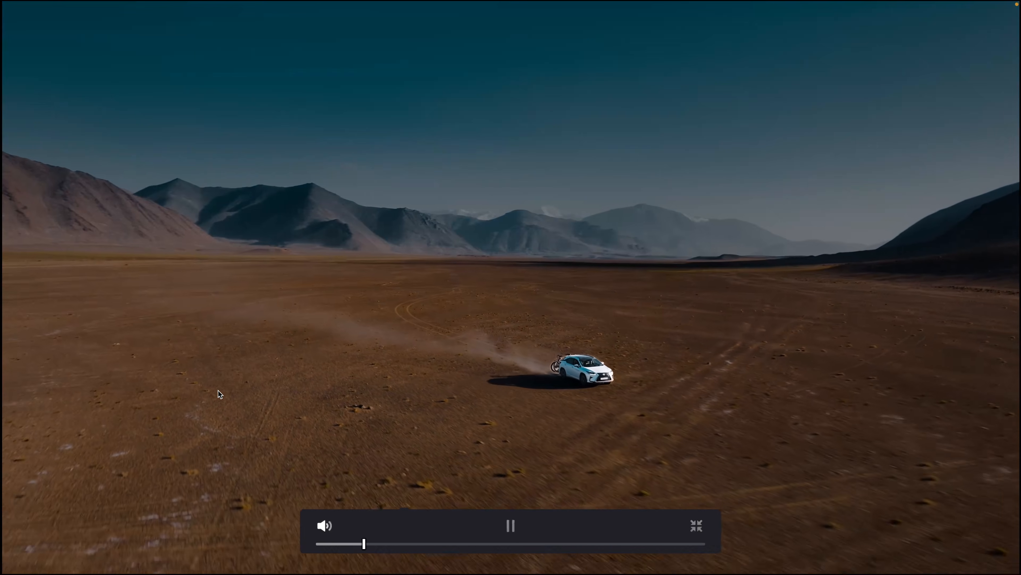
pyautogui.press('space')
pyautogui.press('Escape')
# Move the playhead to 01:00:13:05 in the beach running clip and open it on the Color page.
pyautogui.moveTo(169, 385); pyautogui.dragTo(346, 386)
pyautogui.scroll(-3, 542, 437)
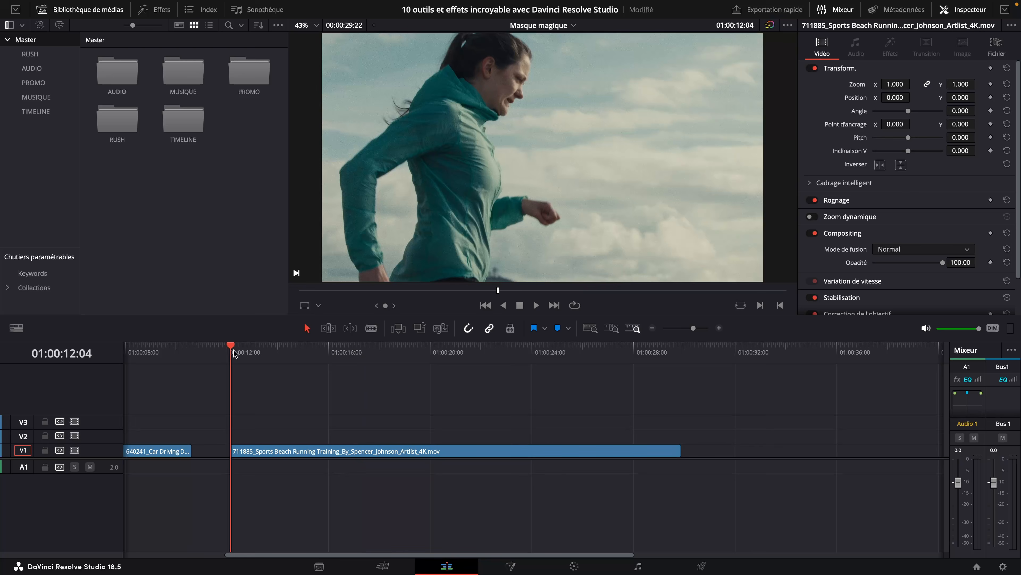
pyautogui.moveTo(233, 353); pyautogui.dragTo(259, 364)
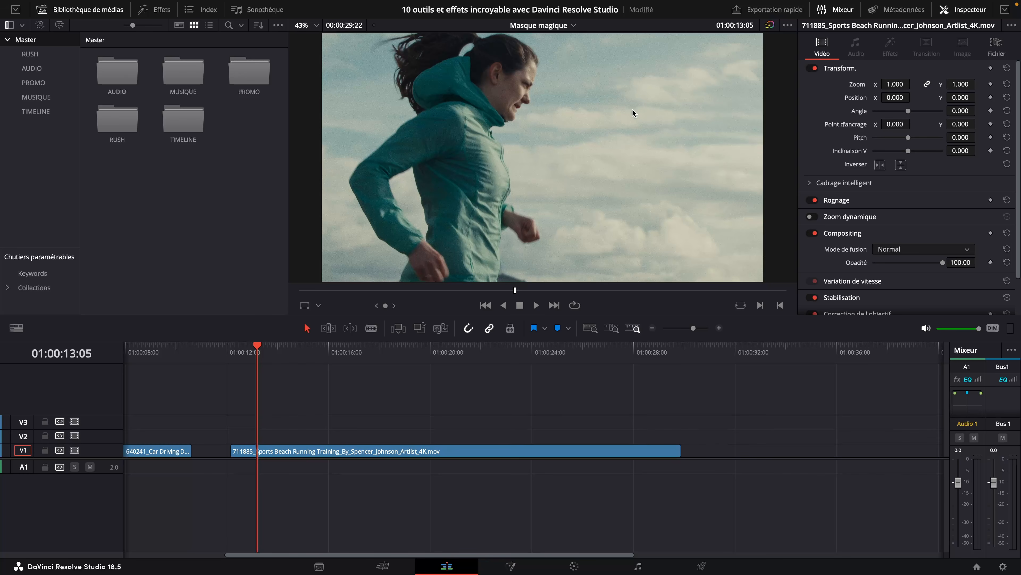
pyautogui.click(573, 566)
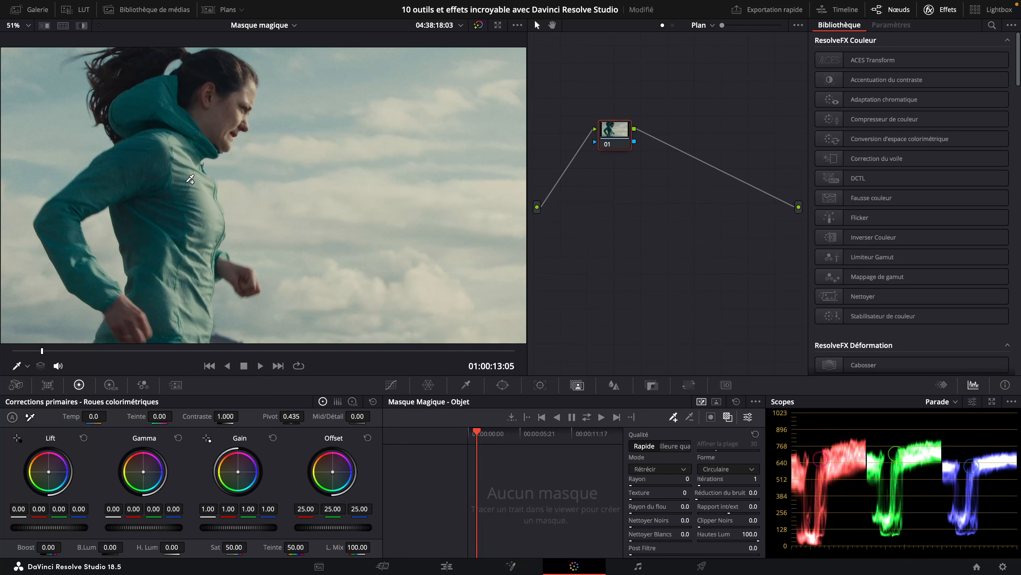
# Draw an object Magic Mask stroke down the runner's jacket and reset the mask.
pyautogui.moveTo(171, 181); pyautogui.dragTo(181, 281)
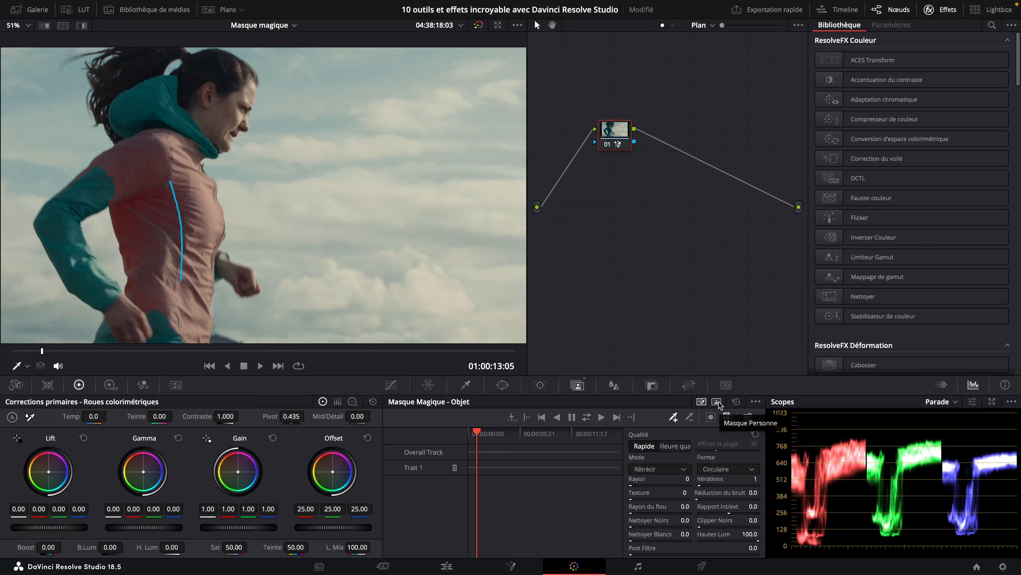
pyautogui.click(736, 402)
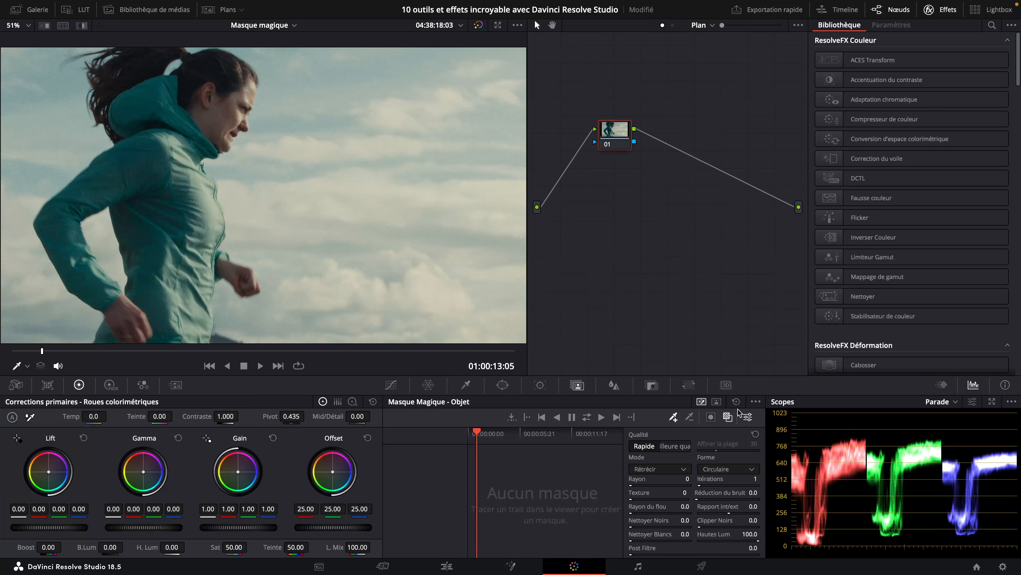
# Switch the Magic Mask to Masque Personne, review the Corps body-part options, and return to Personne.
pyautogui.click(719, 404)
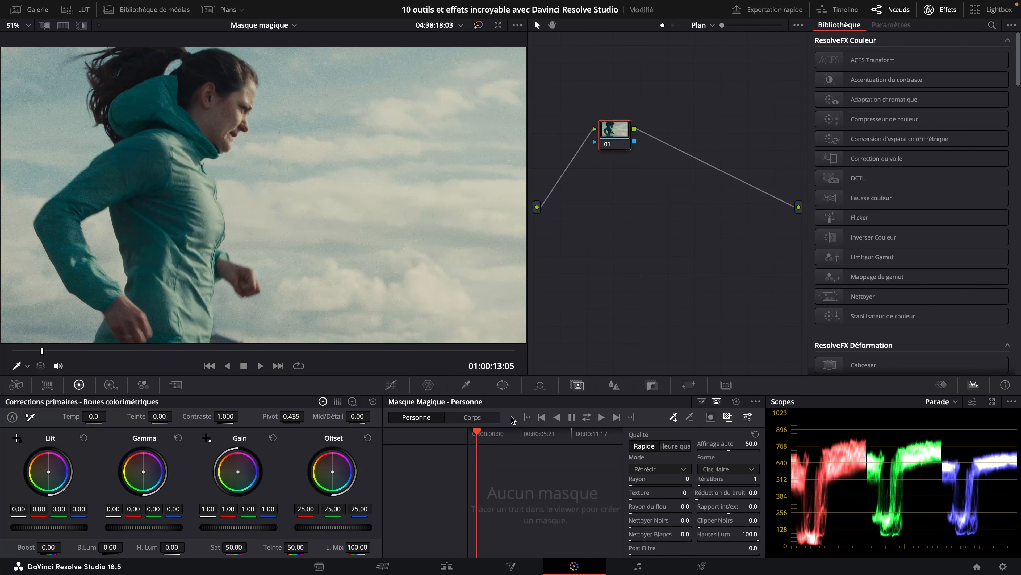
pyautogui.click(464, 417)
pyautogui.click(449, 437)
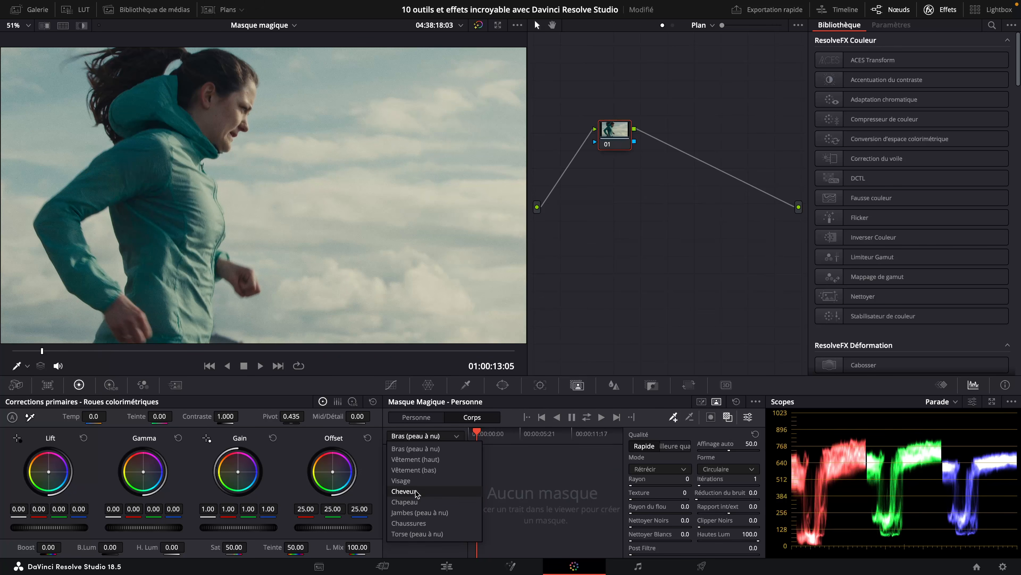
pyautogui.click(435, 427)
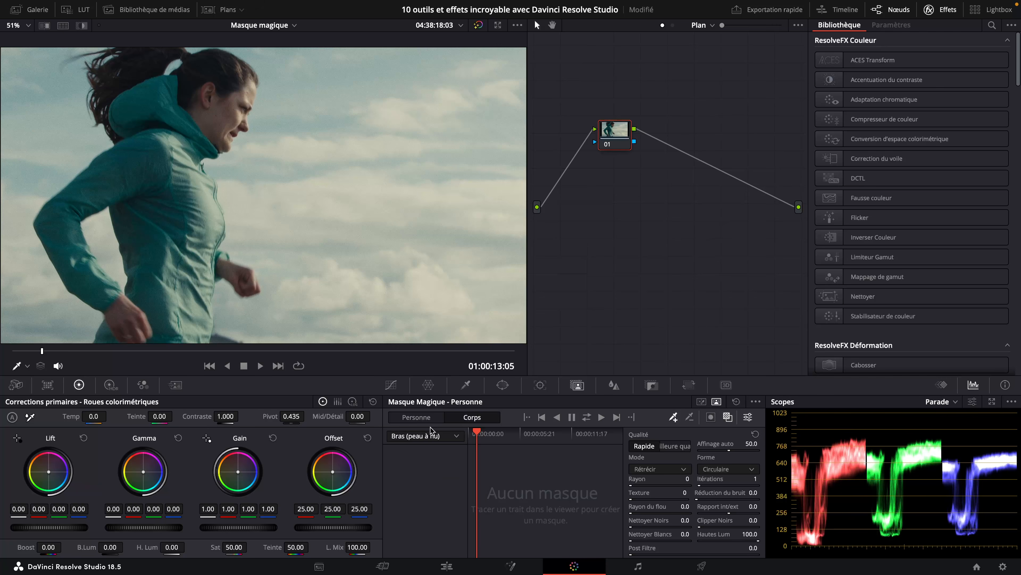
pyautogui.click(416, 419)
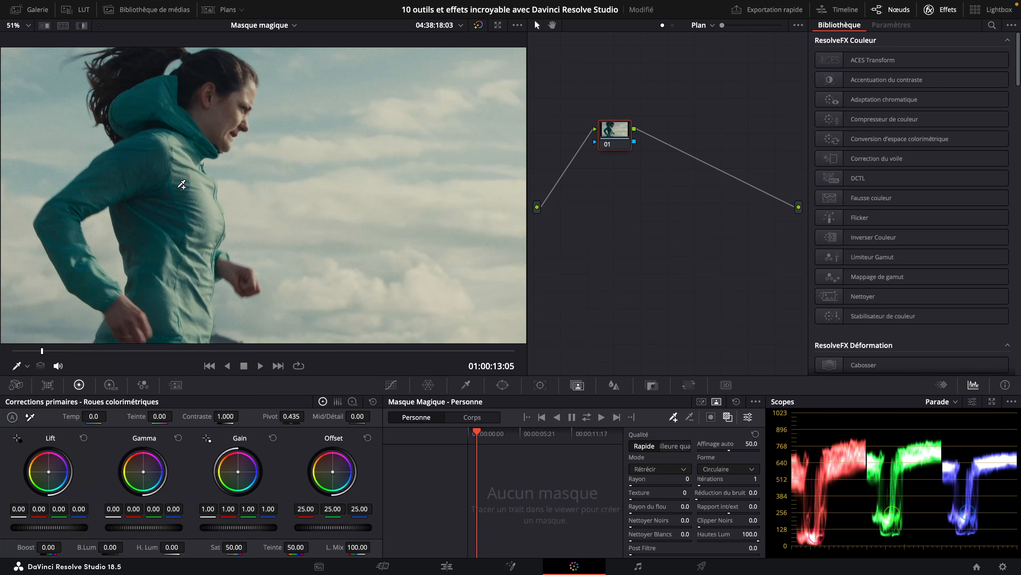
# Draw a short Personne mask stroke on the runner's jacket and track it both forward and backward.
pyautogui.moveTo(176, 191); pyautogui.dragTo(178, 221)
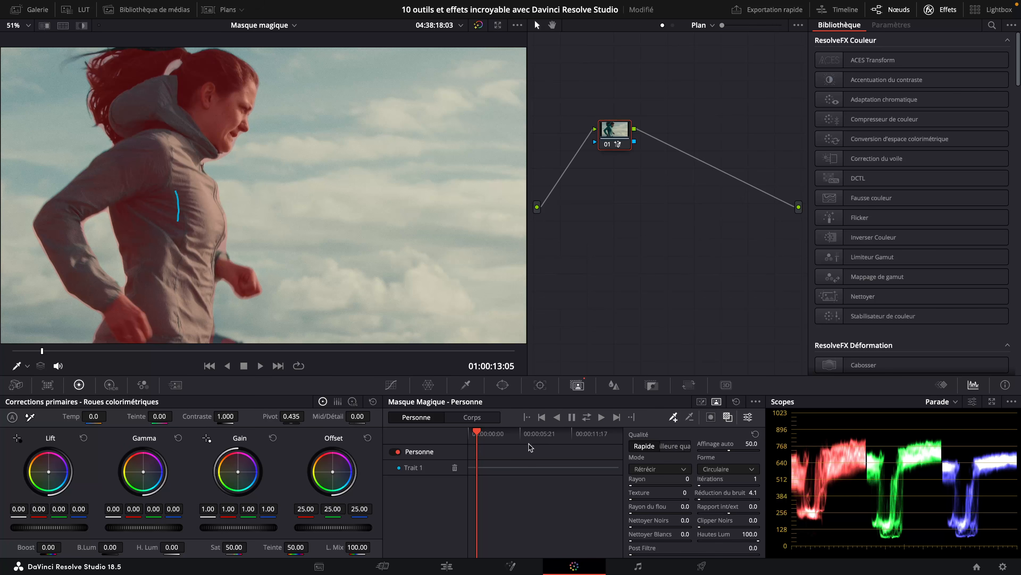
pyautogui.click(587, 420)
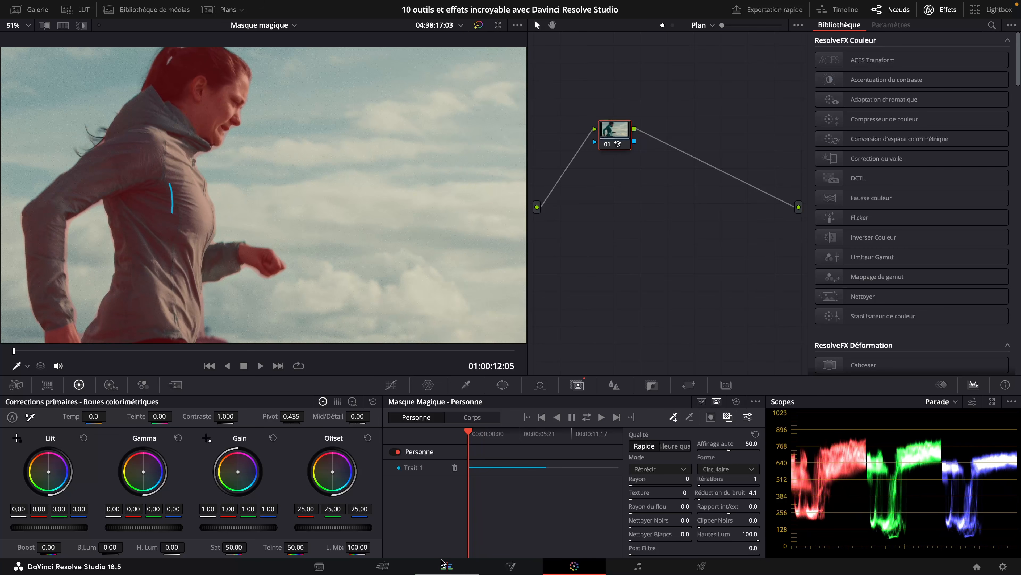
# Move the masked runner clip up to V2, duplicate it onto V1 directly below, and return to the Color page.
pyautogui.click(445, 565)
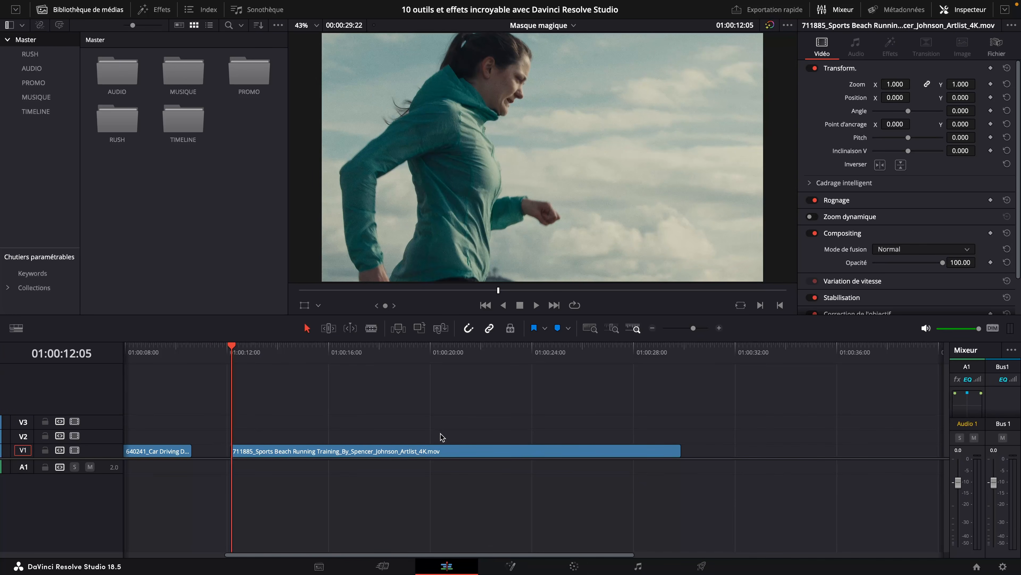
pyautogui.click(298, 452)
pyautogui.moveTo(298, 446); pyautogui.dragTo(271, 441)
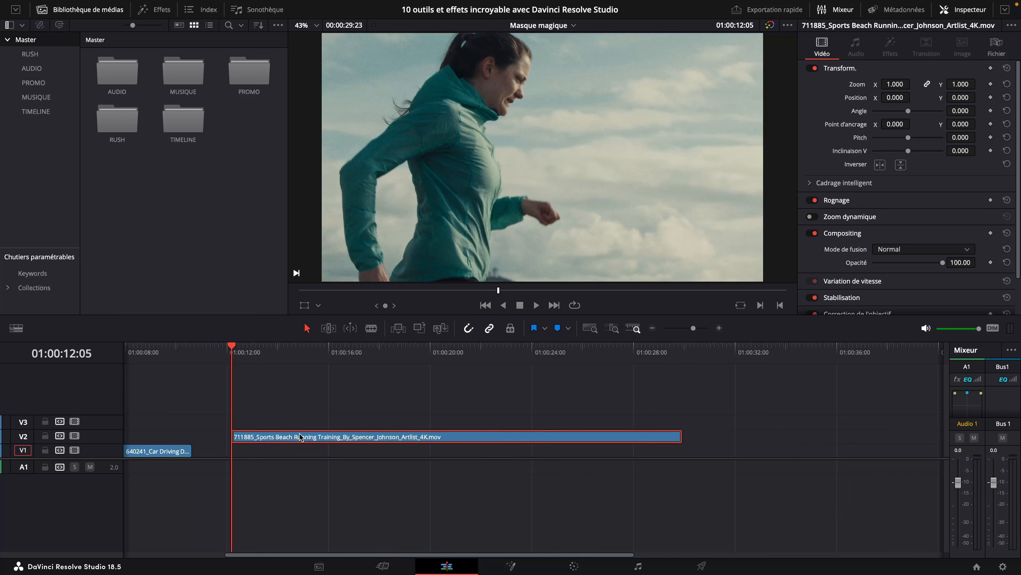
pyautogui.keyDown('alt'); pyautogui.moveTo(298, 440); pyautogui.dragTo(298, 446); pyautogui.keyUp('alt')
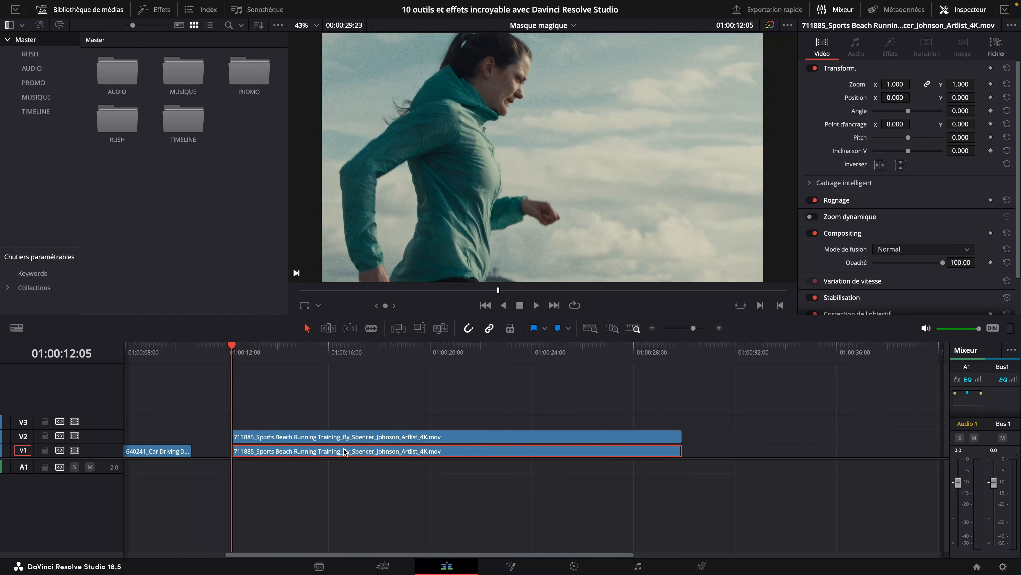
pyautogui.click(574, 566)
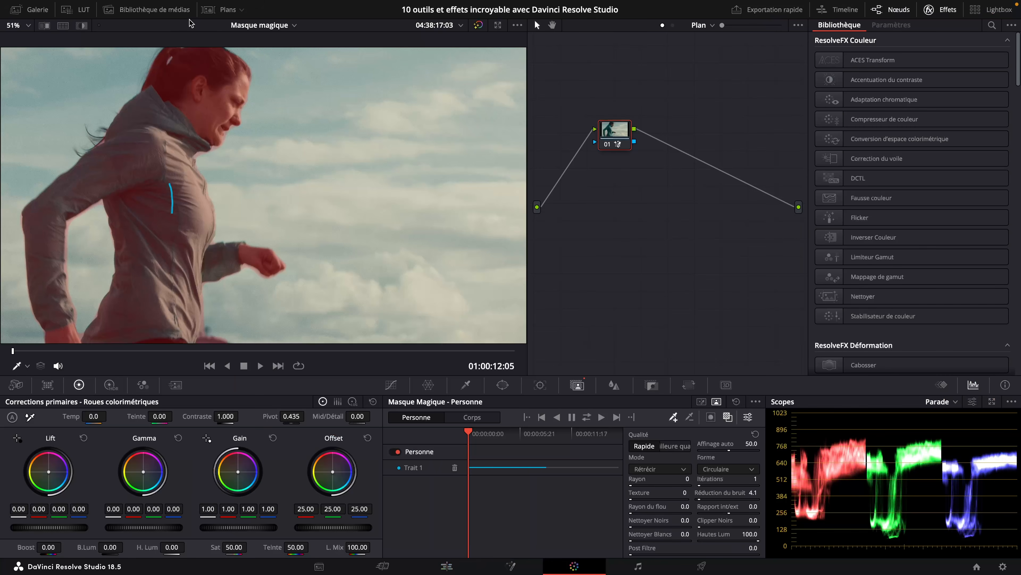
# Reset all grades and nodes on the duplicate runner clip on V1, and reselect the masked clip on V2.
pyautogui.click(234, 14)
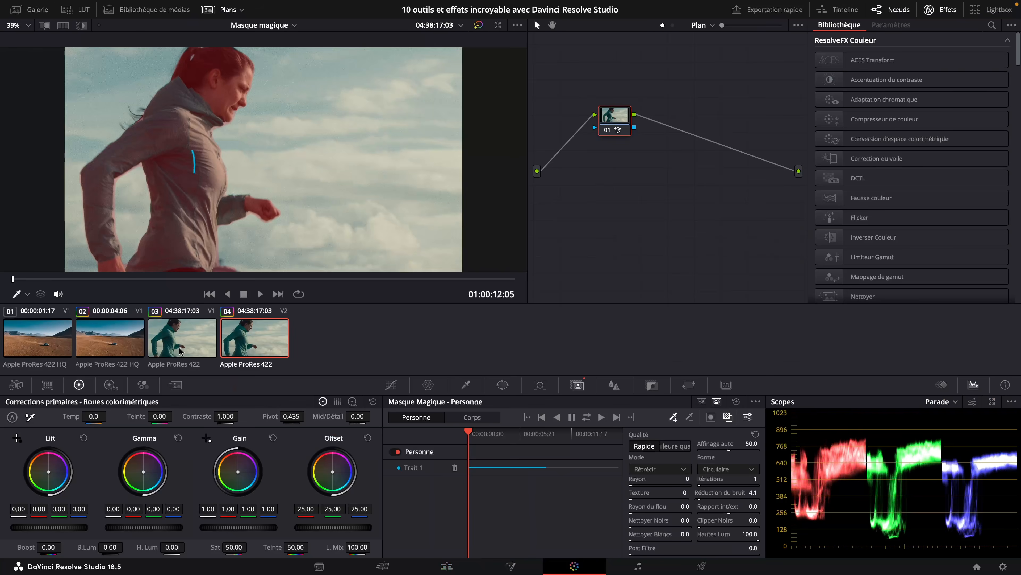
pyautogui.rightClick(627, 165)
pyautogui.click(659, 172)
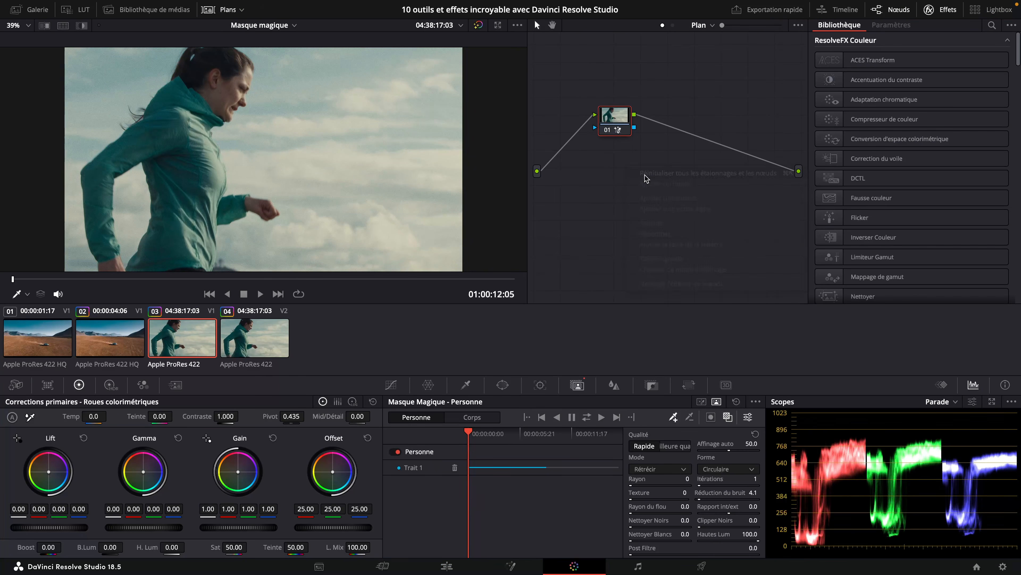
pyautogui.click(227, 15)
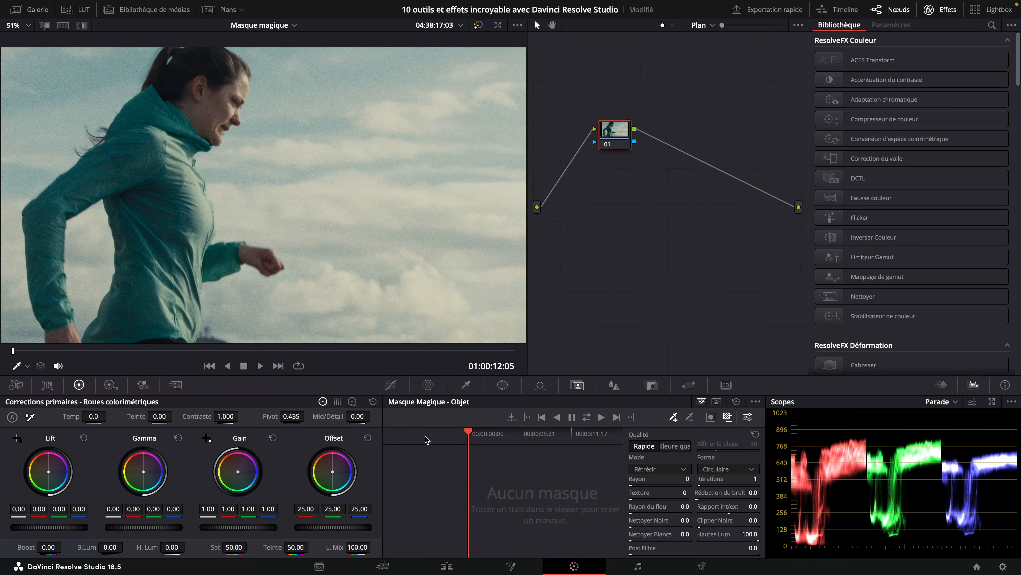
pyautogui.click(213, 11)
pyautogui.click(259, 342)
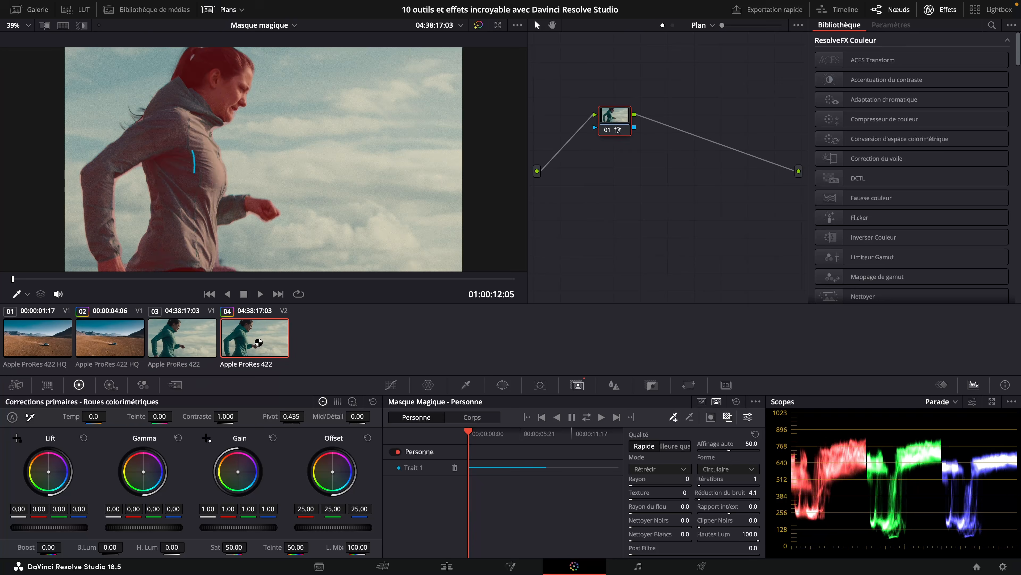
# Return to the Edit page and move the masked runner clip from V2 up to V3.
pyautogui.click(446, 566)
pyautogui.click(336, 439)
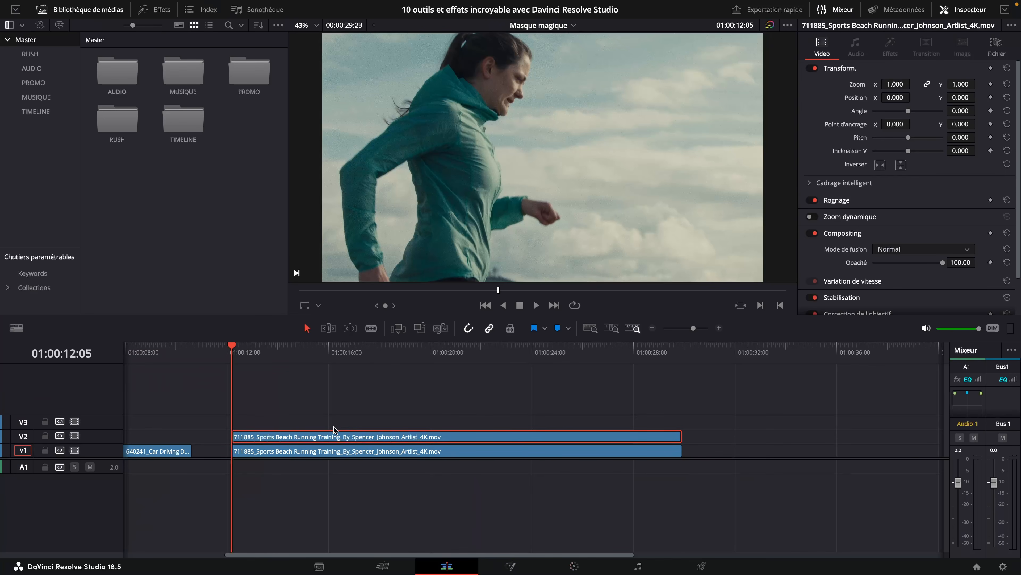
pyautogui.moveTo(345, 435); pyautogui.dragTo(345, 421)
# Place a basic Texte title on V2 between the two runner clips and extend it to the clips' full length.
pyautogui.click(153, 11)
pyautogui.click(127, 102)
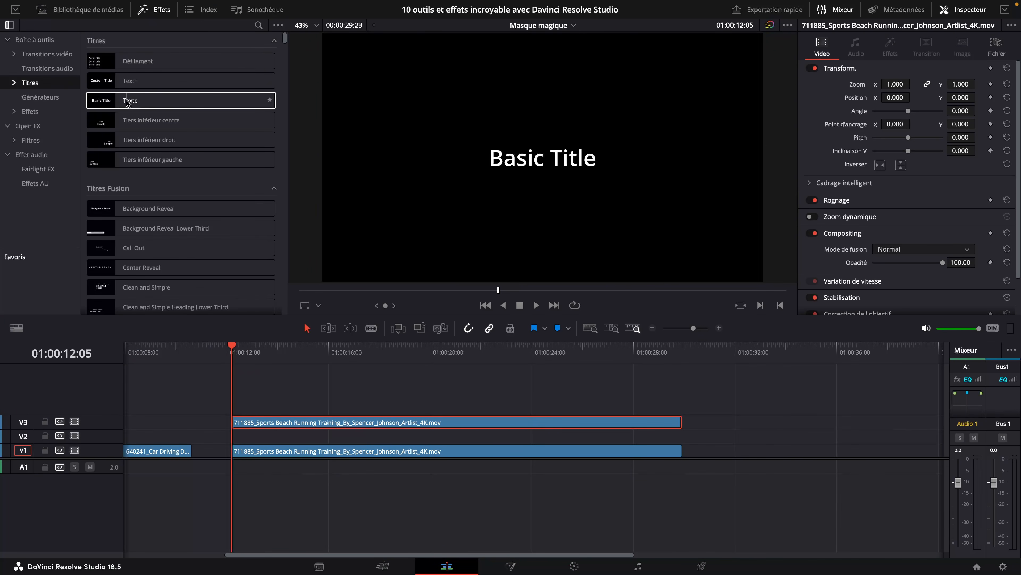
pyautogui.moveTo(142, 102); pyautogui.dragTo(234, 436)
pyautogui.moveTo(359, 436); pyautogui.dragTo(682, 435)
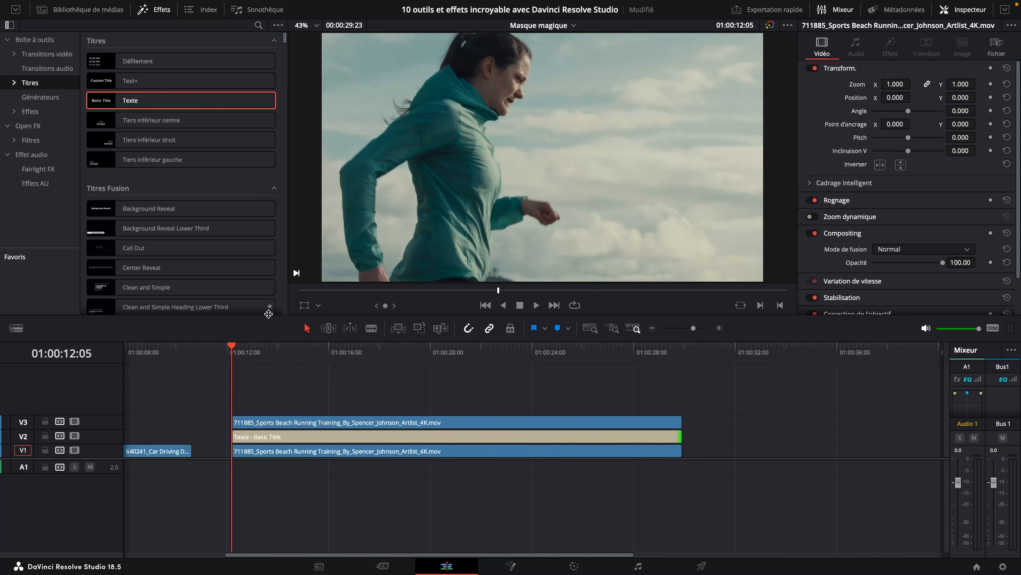
# Replace the title's text with RUNNER and set its size to 205.
pyautogui.click(290, 356)
pyautogui.click(352, 438)
pyautogui.tripleClick(844, 111)
pyautogui.write('RUNNER')
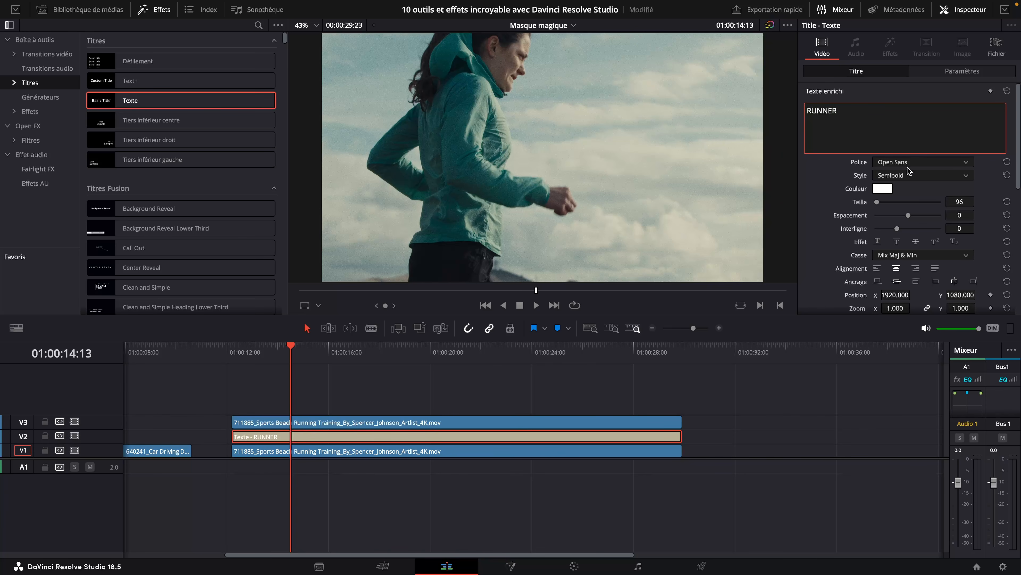
pyautogui.click(951, 198)
pyautogui.moveTo(959, 202); pyautogui.dragTo(992, 202)
# Disable the runner clip on V3 and restyle the RUNNER title in the PCMyungjo font at size 561.
pyautogui.click(332, 423)
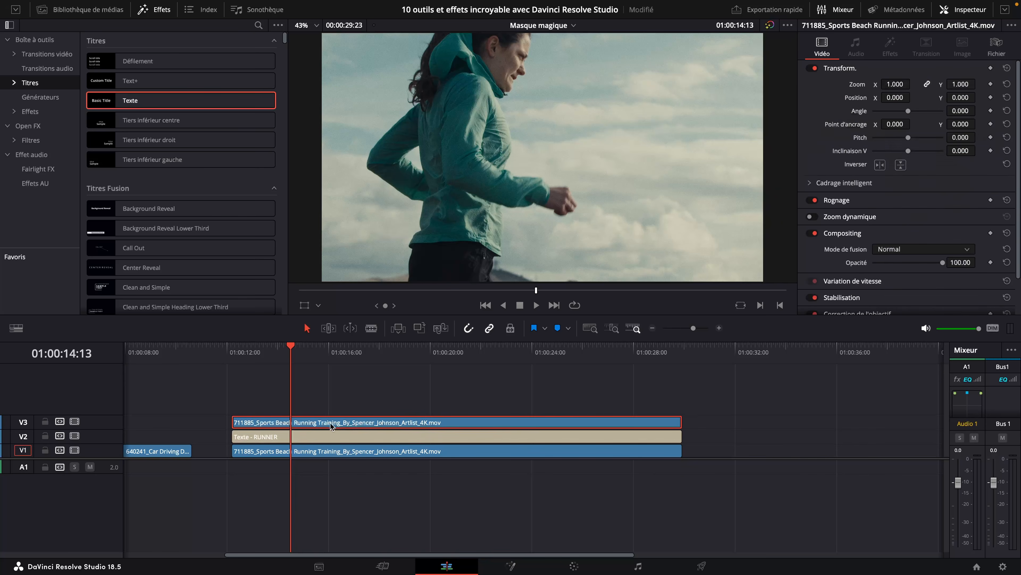
pyautogui.press('d')
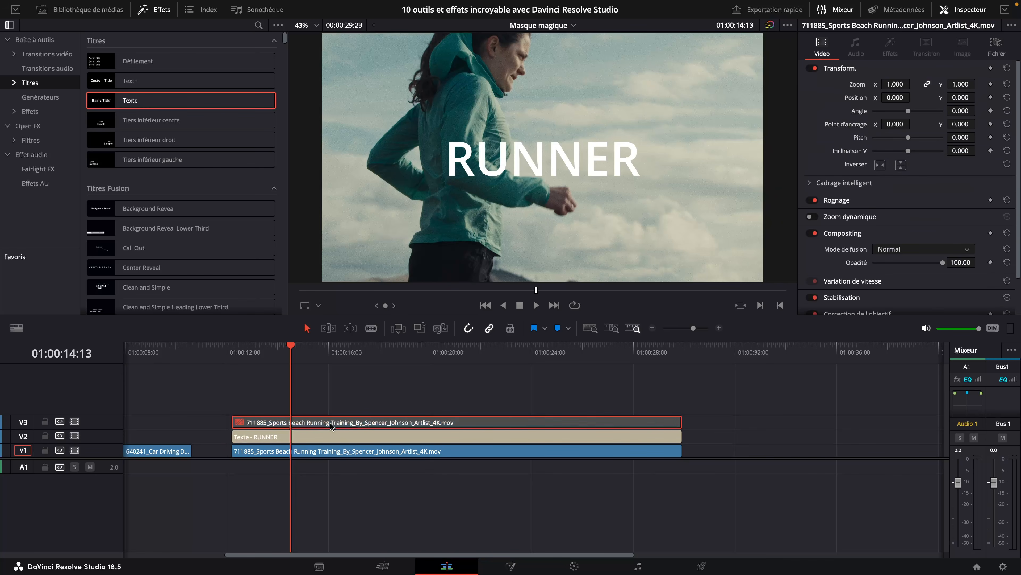
pyautogui.click(339, 436)
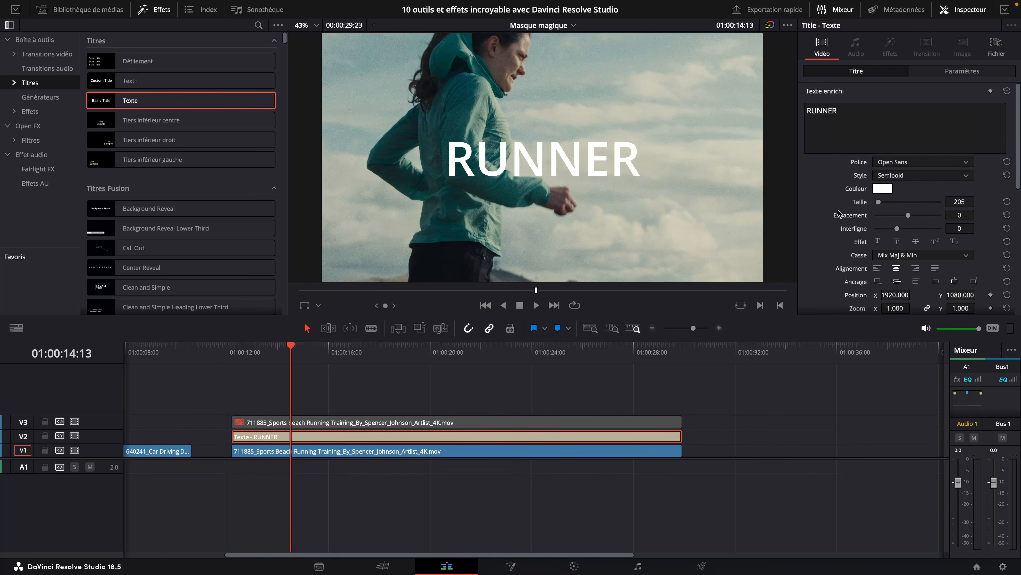
pyautogui.moveTo(951, 198)
pyautogui.mouseDown()
pyautogui.moveTo(978, 201)
pyautogui.moveTo(945, 201)
pyautogui.mouseUp()
pyautogui.click(925, 163)
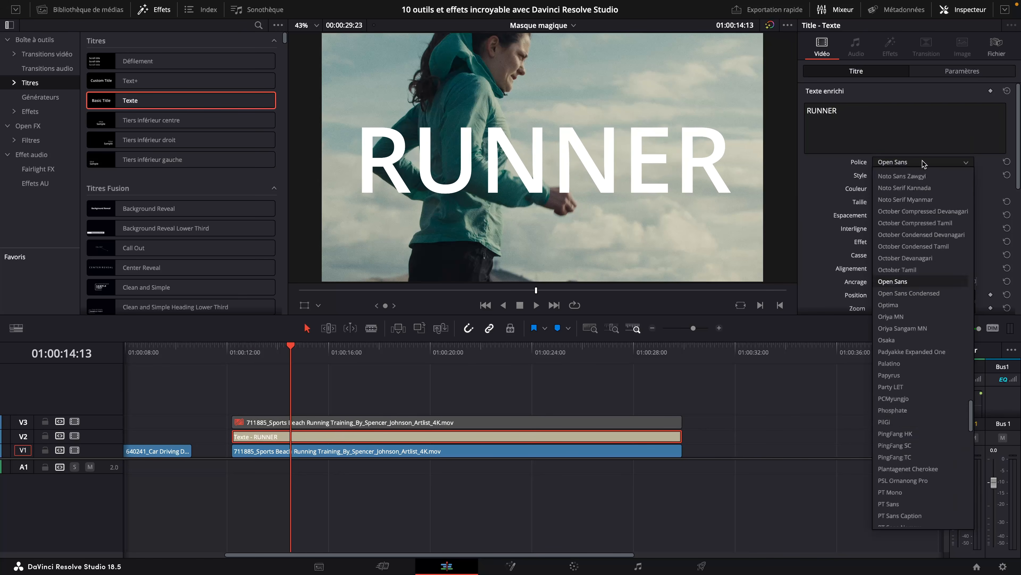
pyautogui.click(937, 398)
pyautogui.moveTo(960, 201)
pyautogui.mouseDown()
pyautogui.moveTo(978, 201)
pyautogui.moveTo(961, 208)
pyautogui.mouseUp()
pyautogui.click(952, 74)
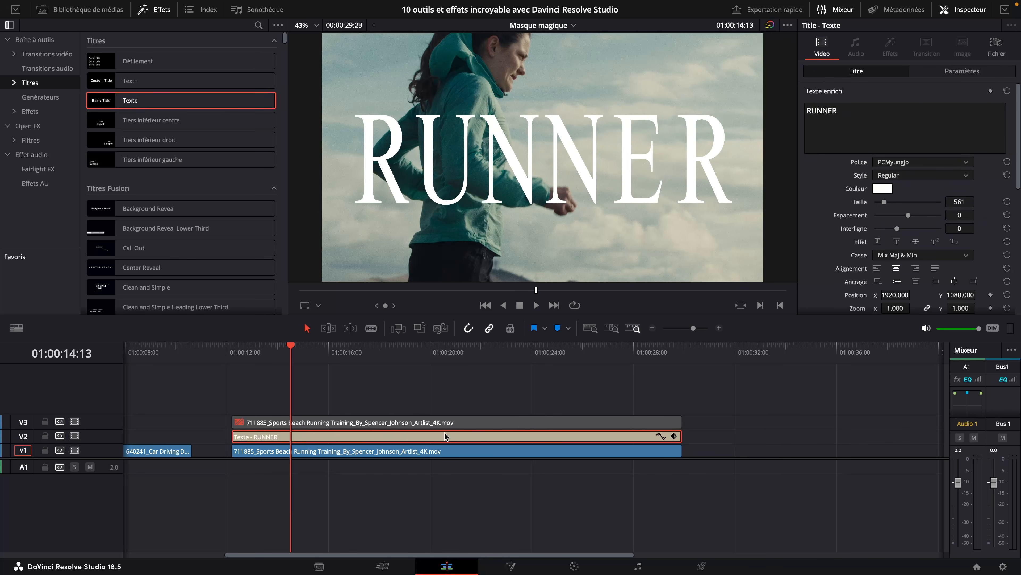
# Re-enable the masked runner clip on V3 and open it on the Color page.
pyautogui.click(429, 422)
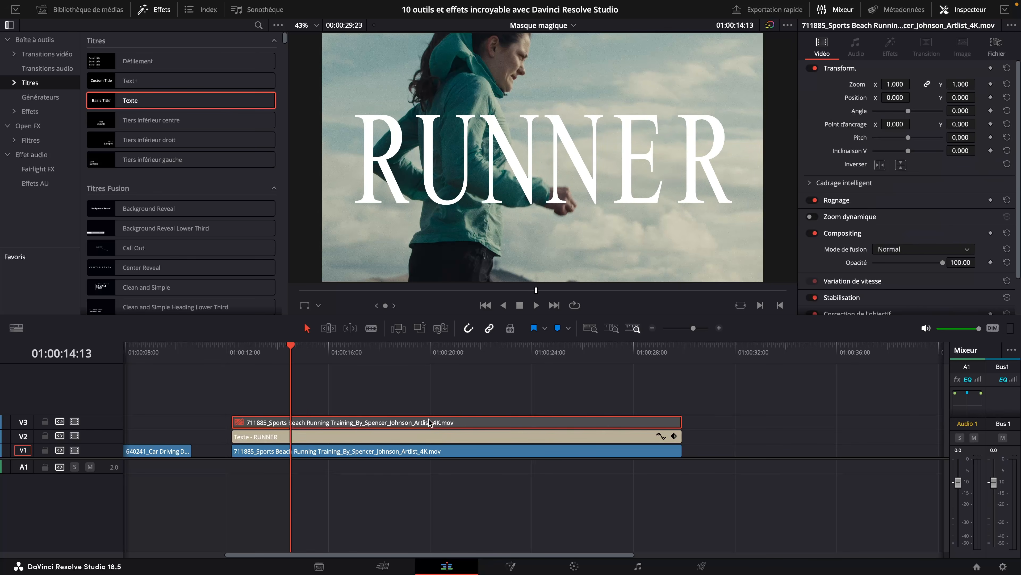
pyautogui.press('d')
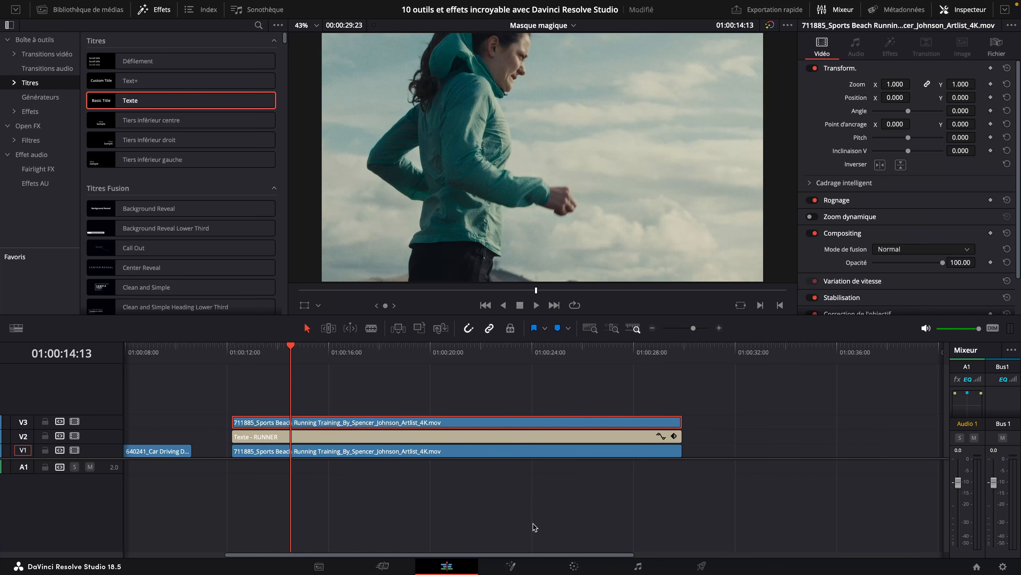
pyautogui.click(574, 565)
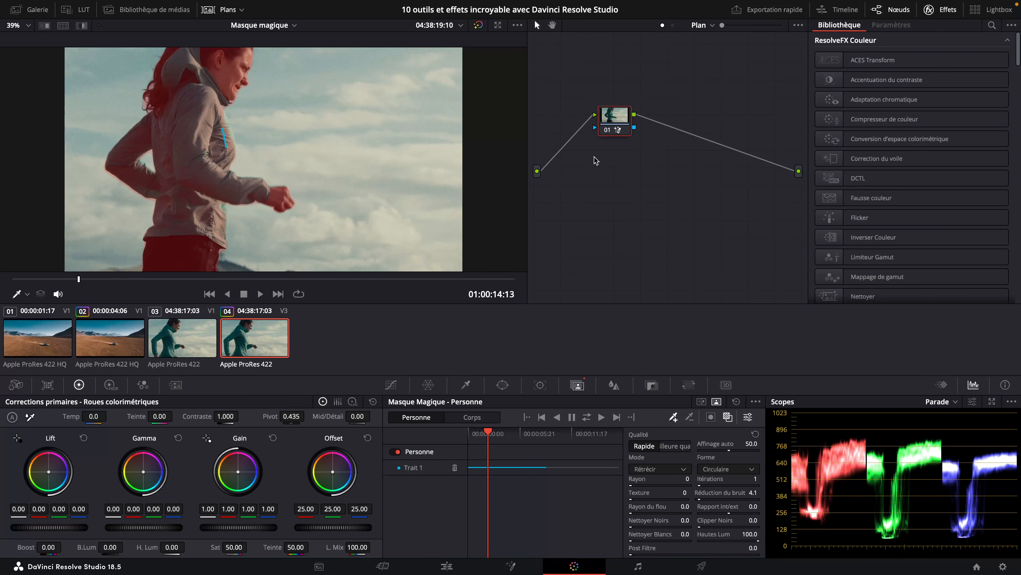
# Hide the effects library and clip thumbnails, add an alpha output to the node graph, and connect node 01's mask output to it.
pyautogui.rightClick(644, 157)
pyautogui.click(641, 178)
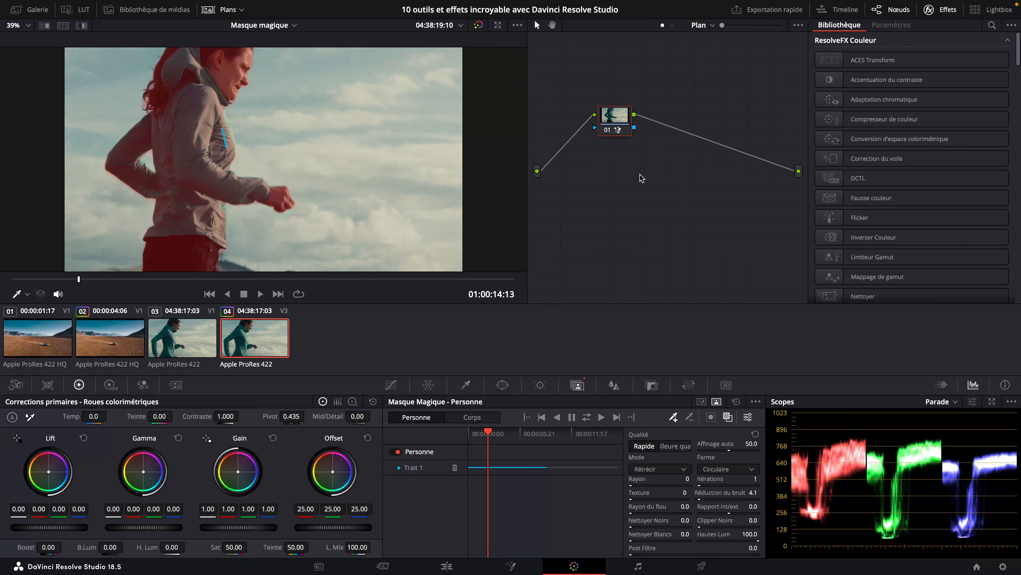
pyautogui.click(941, 10)
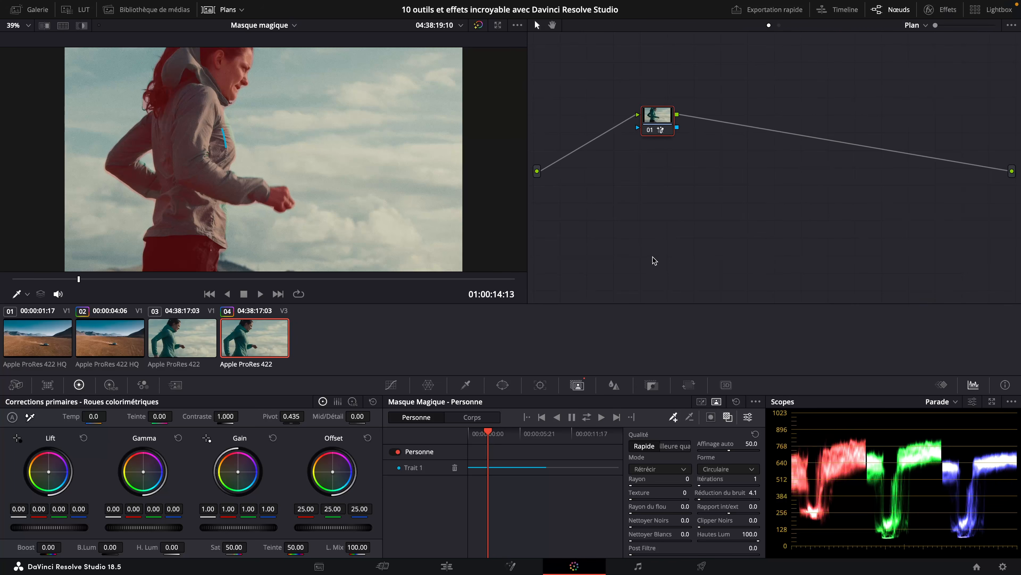
pyautogui.click(222, 11)
pyautogui.rightClick(762, 185)
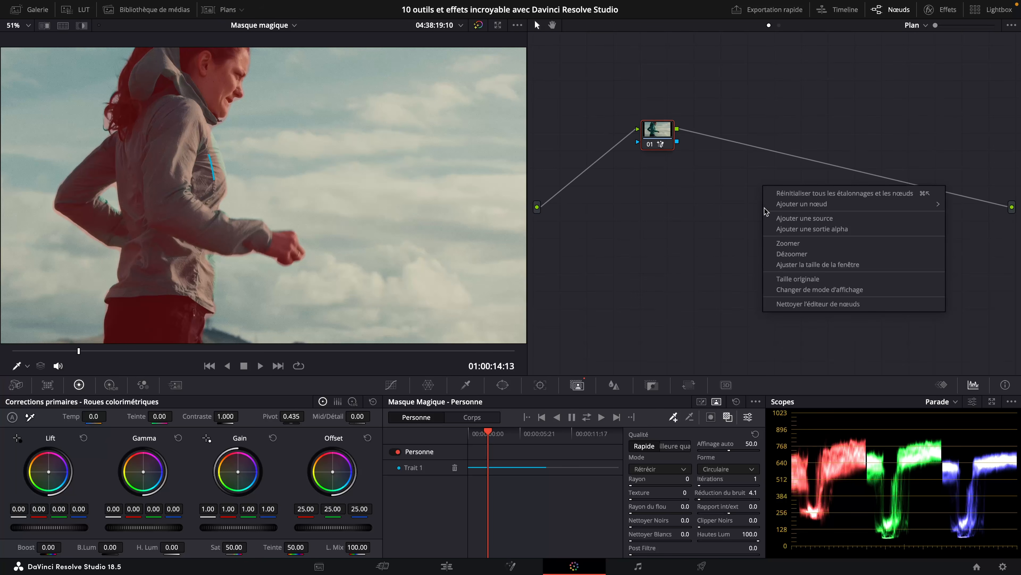
pyautogui.click(813, 230)
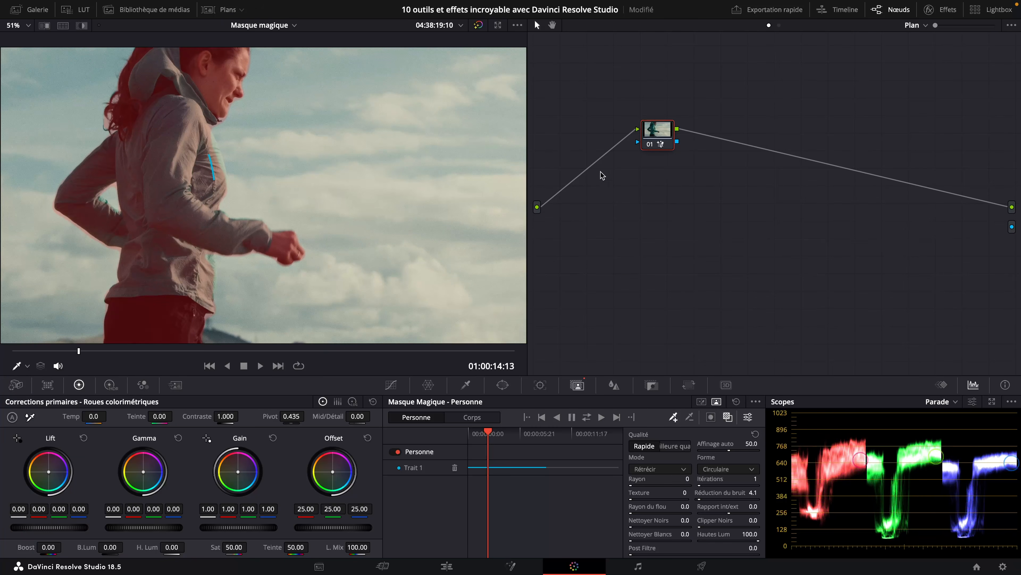
pyautogui.moveTo(680, 141); pyautogui.dragTo(971, 222)
# Play back the runner composite on the Edit page to review how the RUNNER title sits behind her.
pyautogui.click(446, 566)
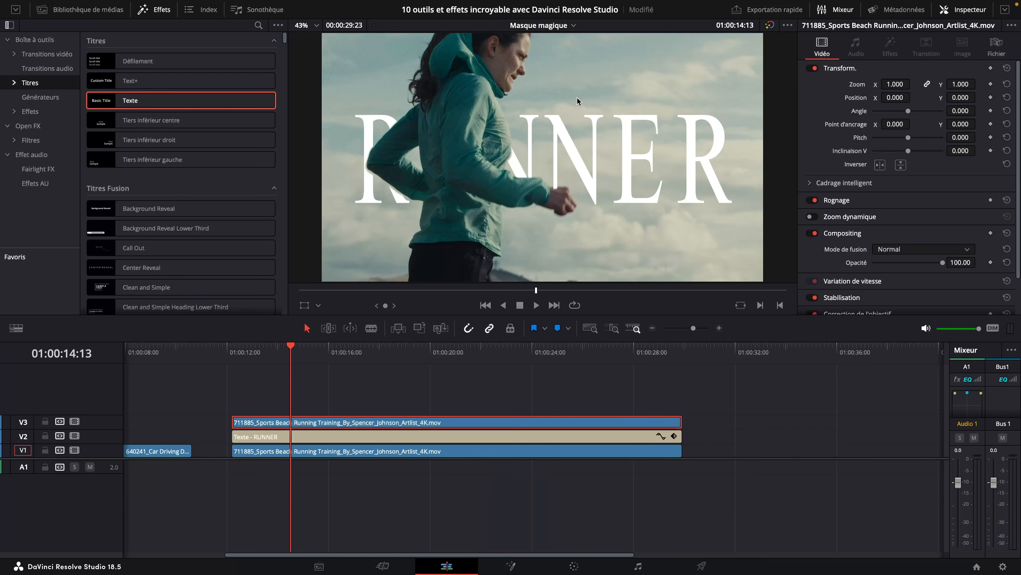
pyautogui.click(235, 356)
pyautogui.press('space')
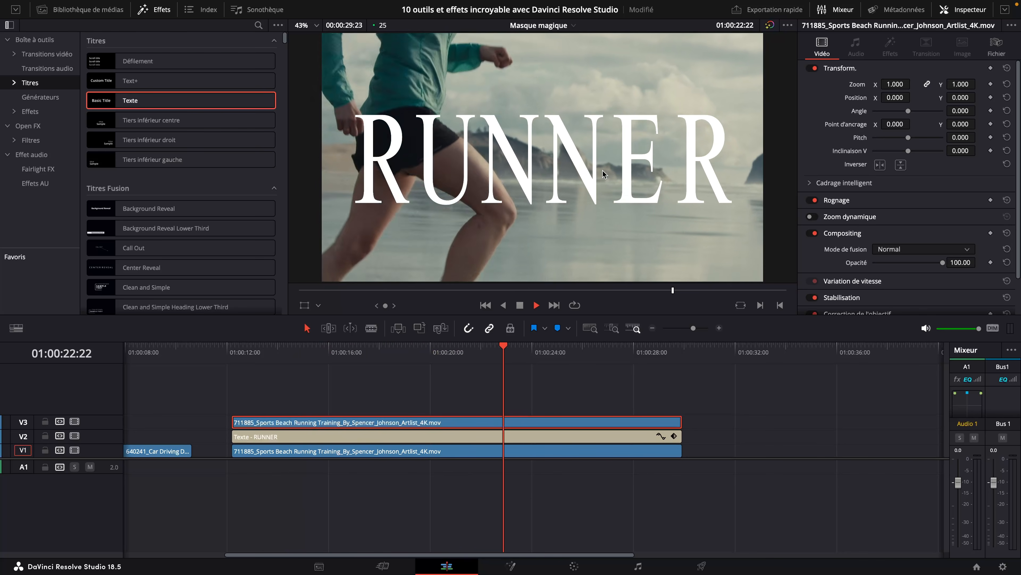
pyautogui.press('space')
pyautogui.moveTo(421, 353); pyautogui.dragTo(489, 347)
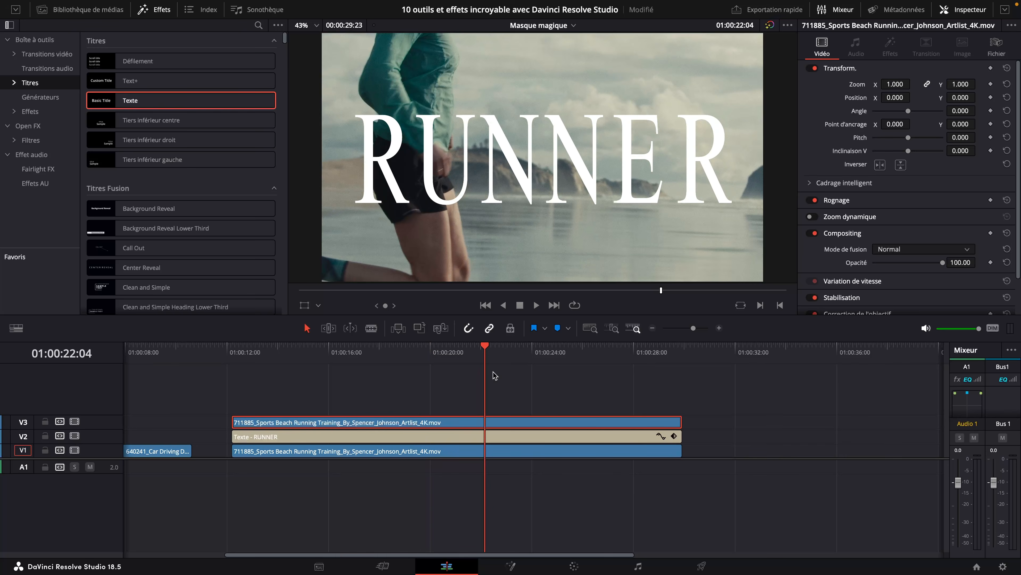
pyautogui.click(252, 350)
pyautogui.click(536, 305)
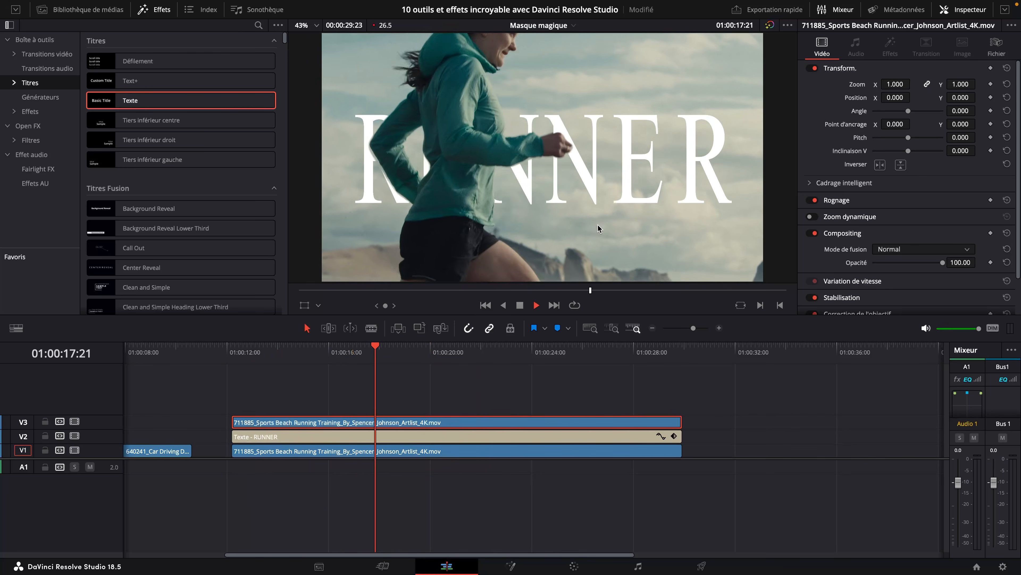
pyautogui.press('space')
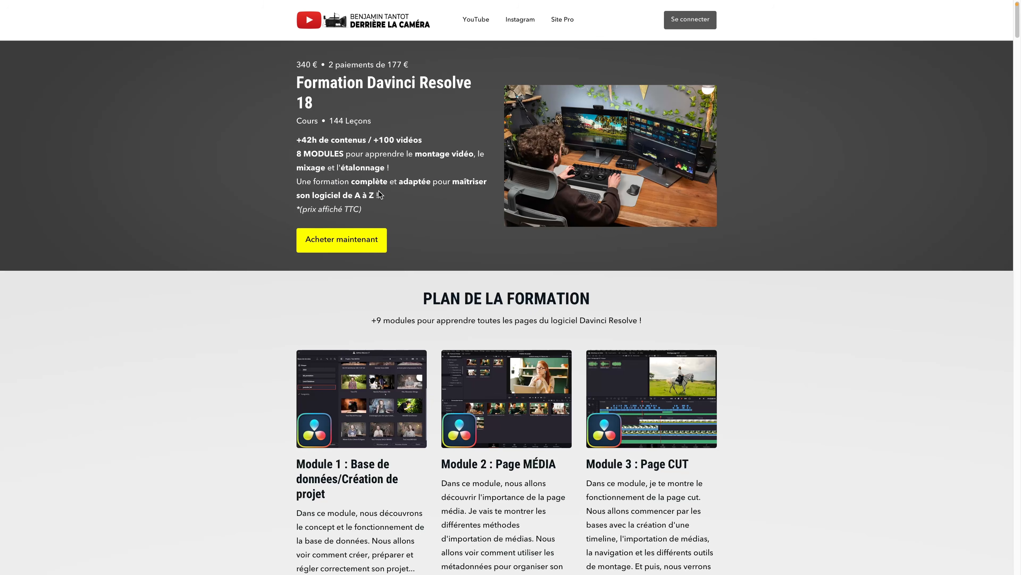
# Switch to the web browser and look through the module descriptions on the Formation Davinci Resolve 18 course page.
pyautogui.scroll(-2, 507, 186)
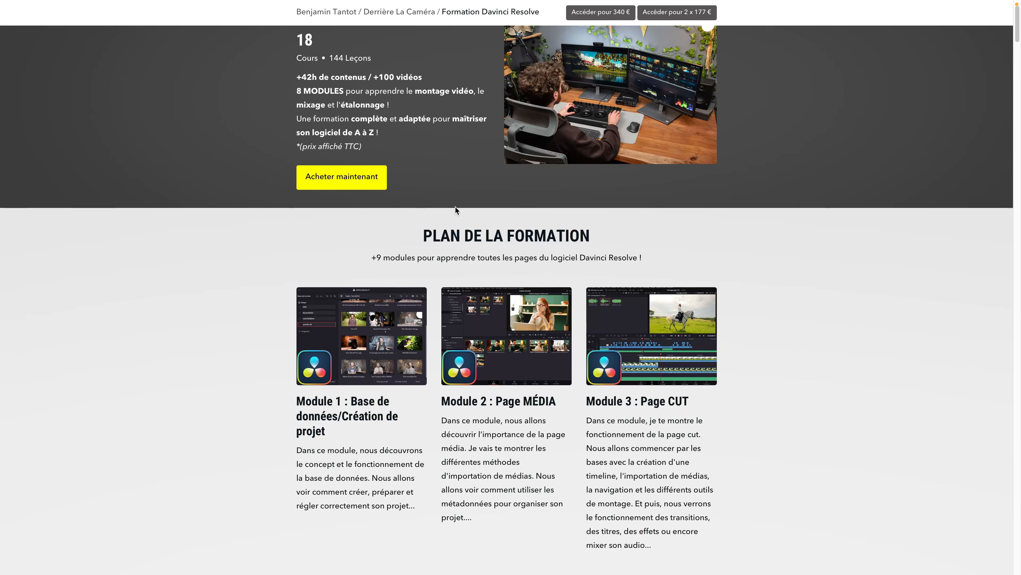
pyautogui.scroll(-4, 455, 206)
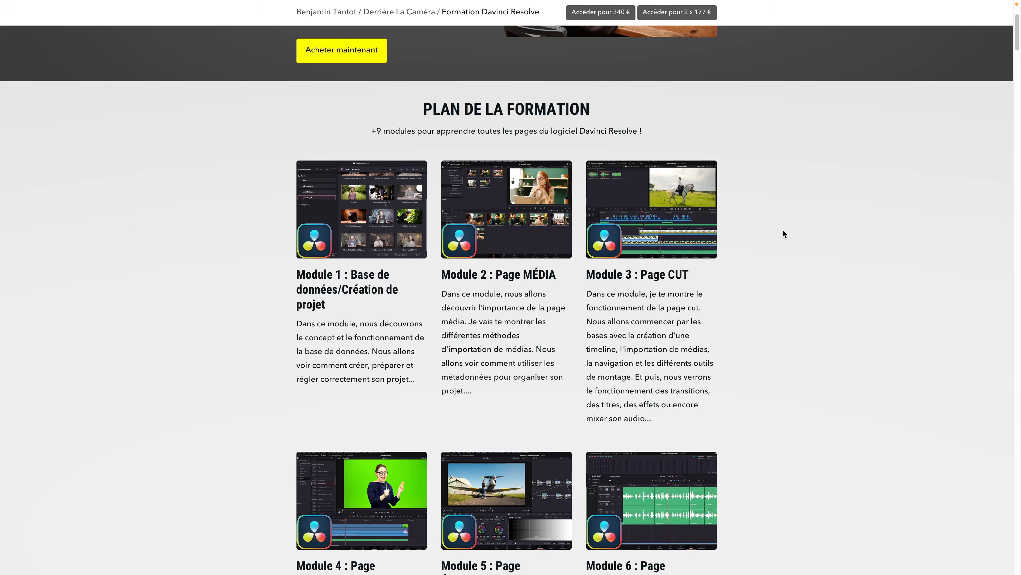
pyautogui.scroll(-1, 783, 231)
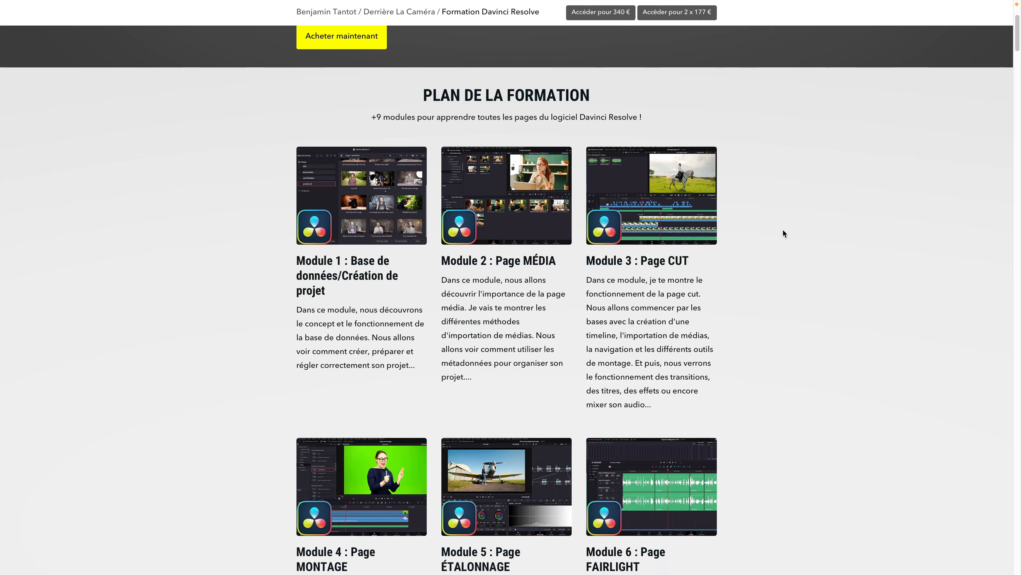
pyautogui.scroll(-1, 783, 230)
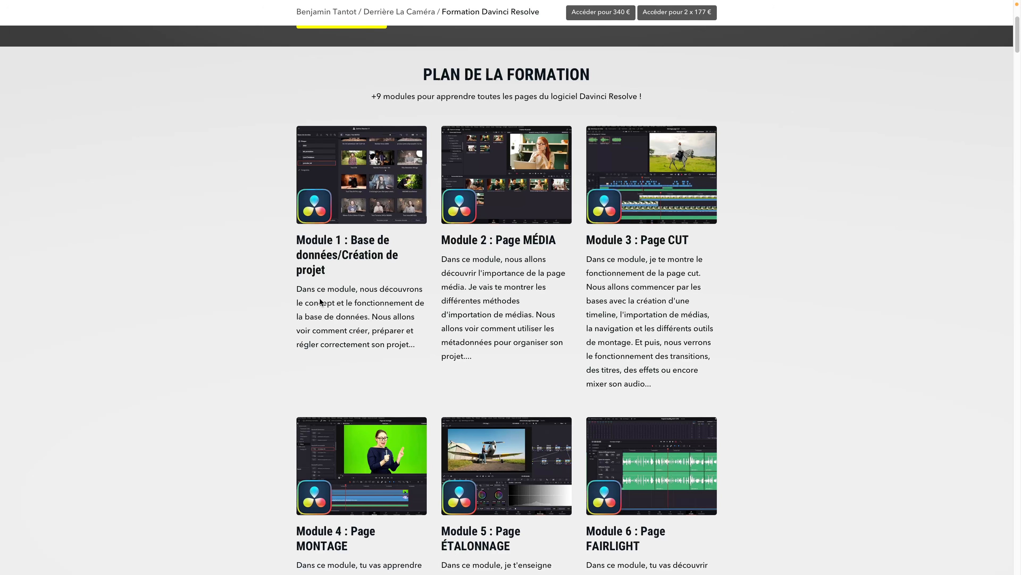
pyautogui.scroll(-2, 396, 169)
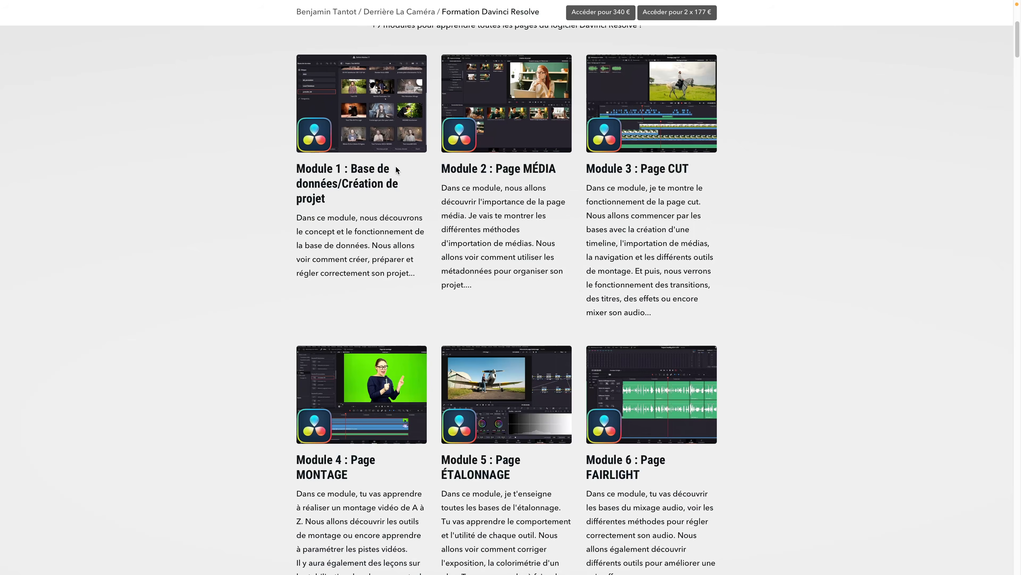
pyautogui.scroll(-1, 511, 213)
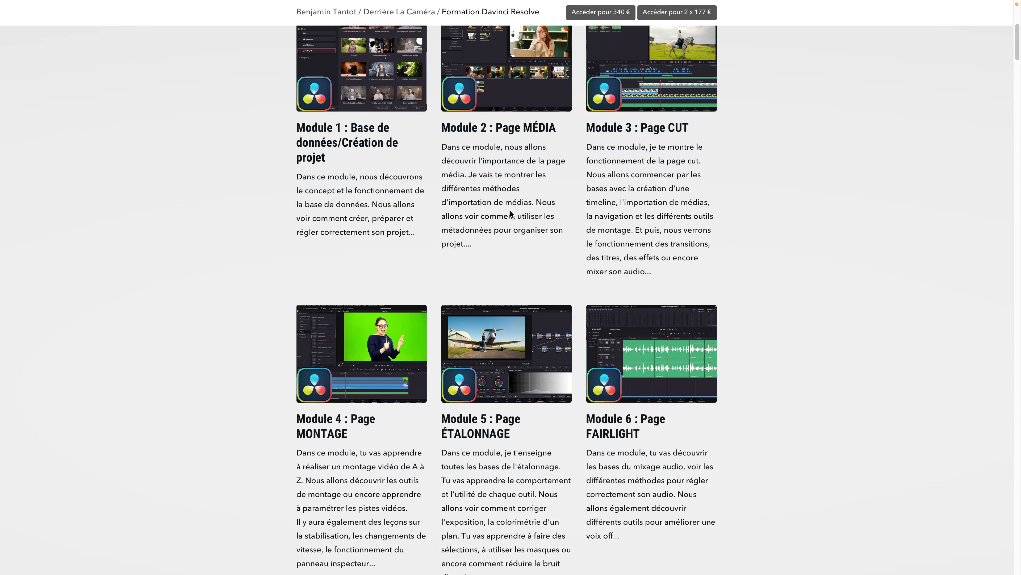
pyautogui.scroll(-3, 358, 392)
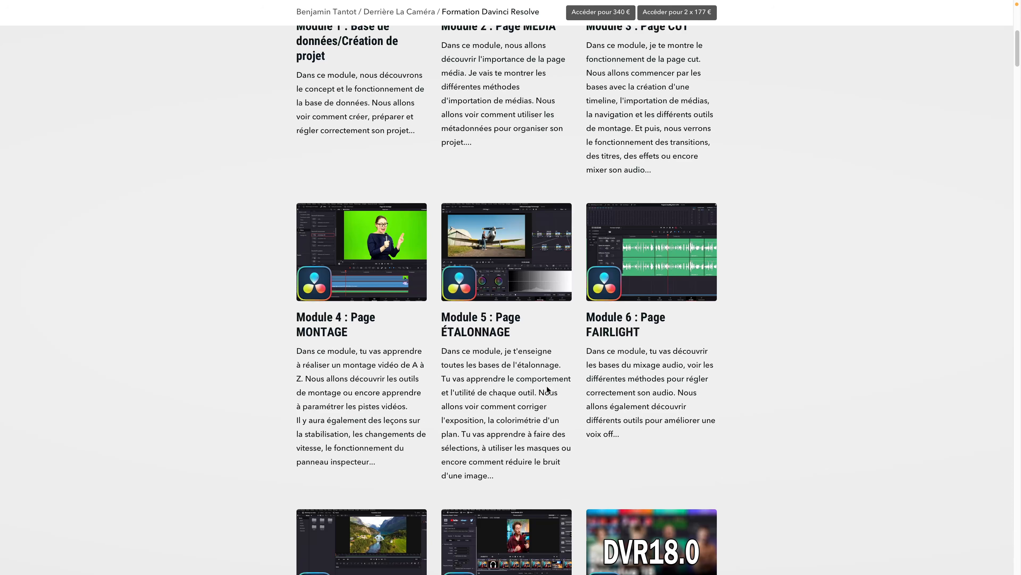
pyautogui.scroll(-3, 532, 391)
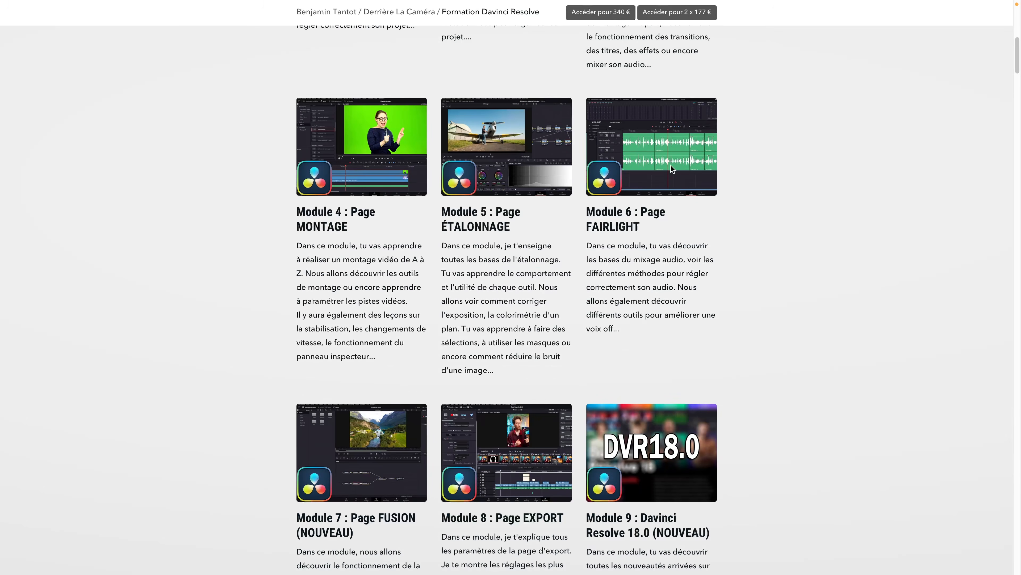
pyautogui.scroll(-6, 596, 357)
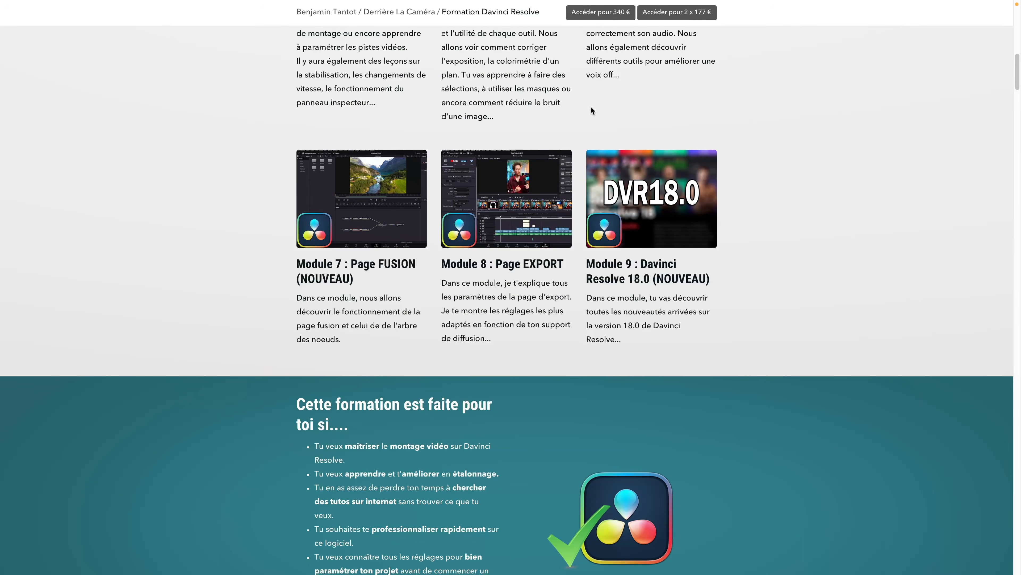
pyautogui.scroll(1, 588, 216)
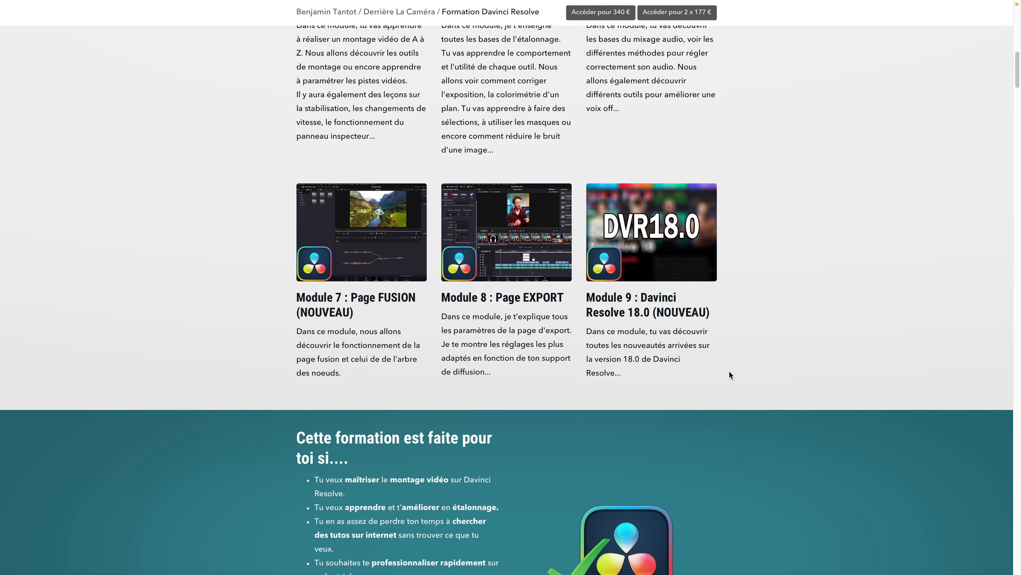
# Look through the target audience, practice material and Fusion lesson sections of the Formation Davinci Resolve course page.
pyautogui.scroll(-1, 729, 398)
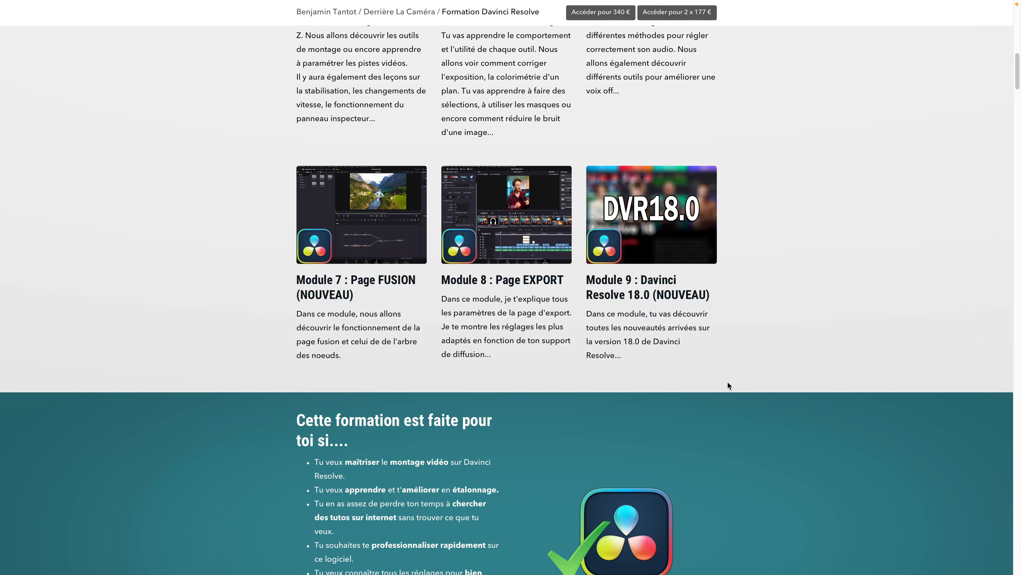
pyautogui.scroll(-2, 728, 382)
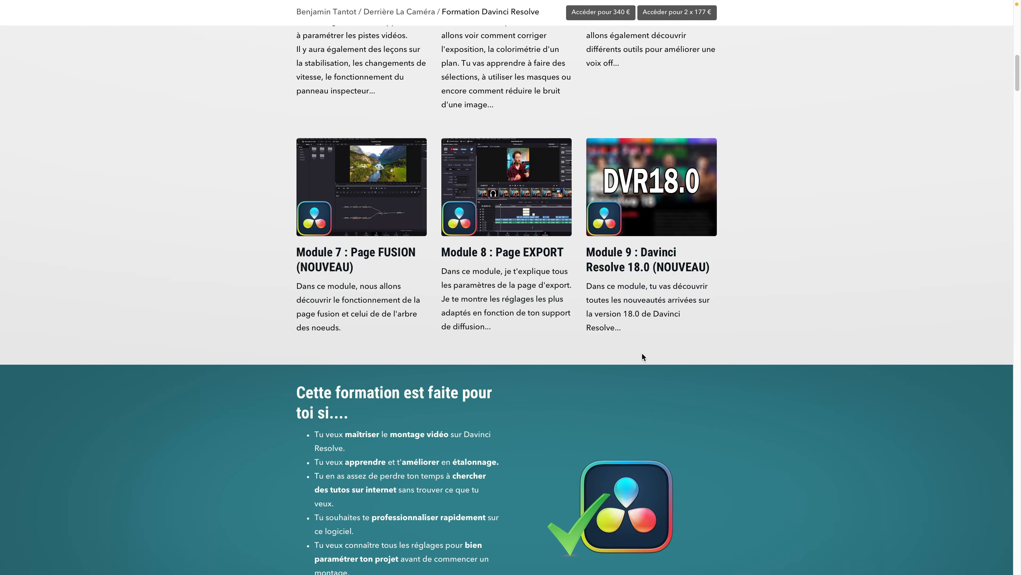
pyautogui.scroll(-15, 644, 357)
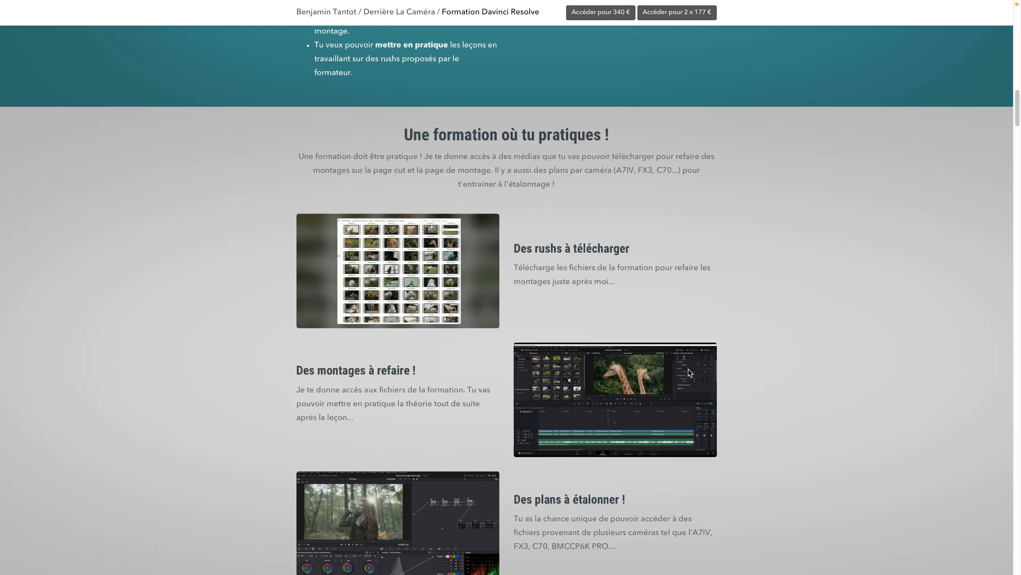
pyautogui.scroll(-2, 691, 370)
pyautogui.scroll(-20, 727, 380)
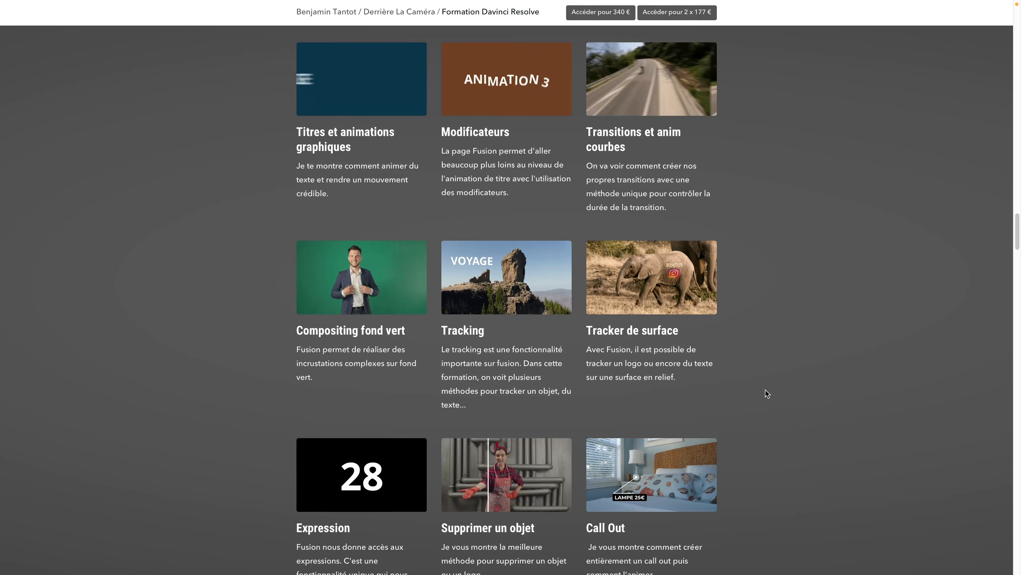
pyautogui.scroll(-1, 765, 390)
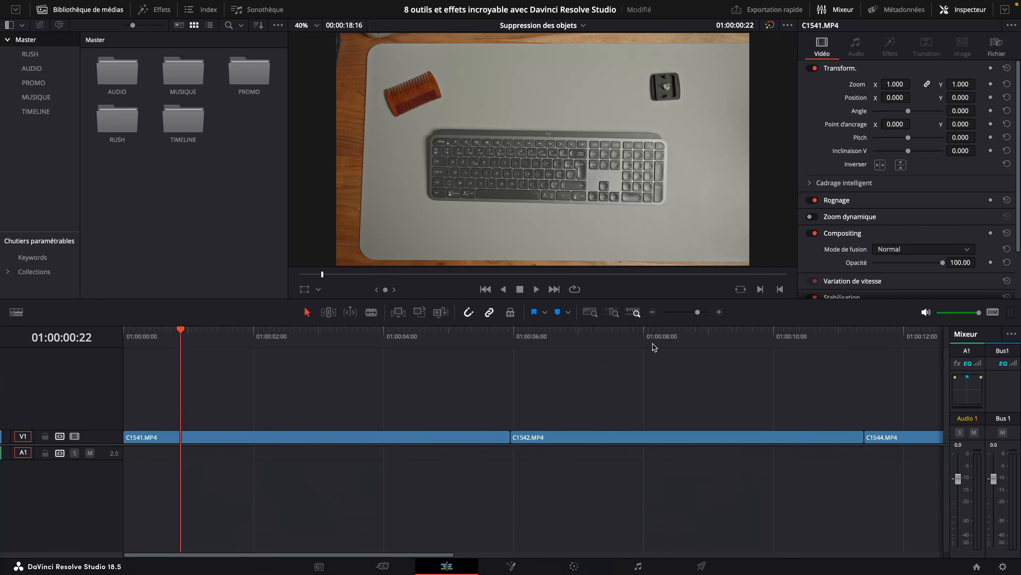
# Open the keyboard clip C1541.MP4 on DaVinci Resolve's Color page and add serial node 04 after CEC, placed below the node chain.
pyautogui.click(574, 566)
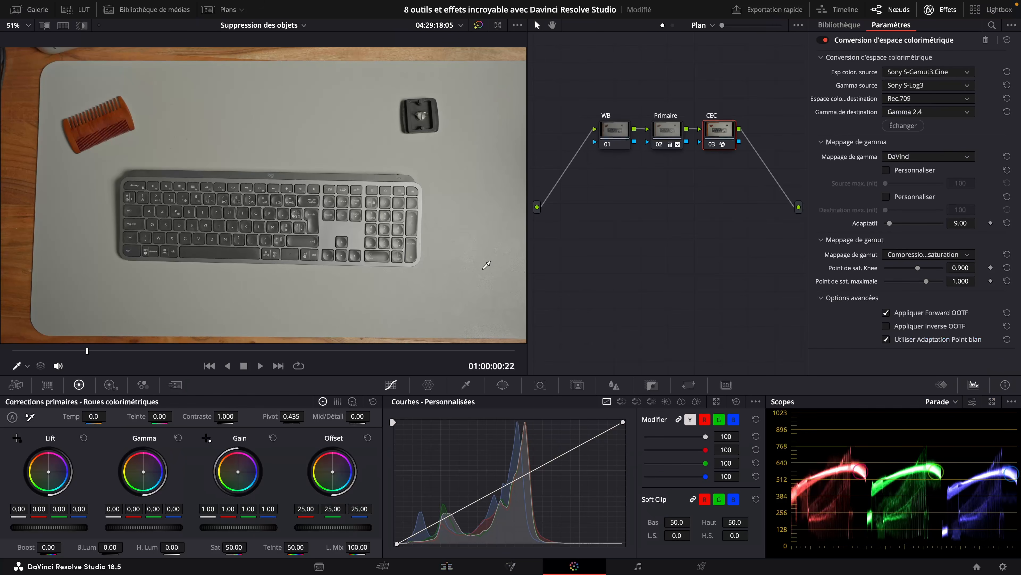
pyautogui.hotkey('alt', 's')
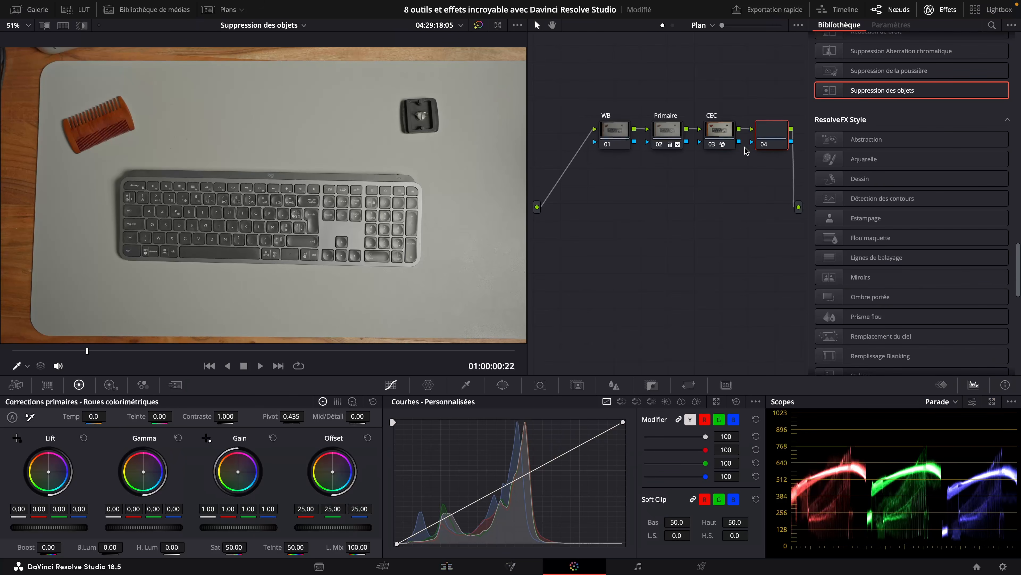
pyautogui.moveTo(766, 135); pyautogui.dragTo(600, 228)
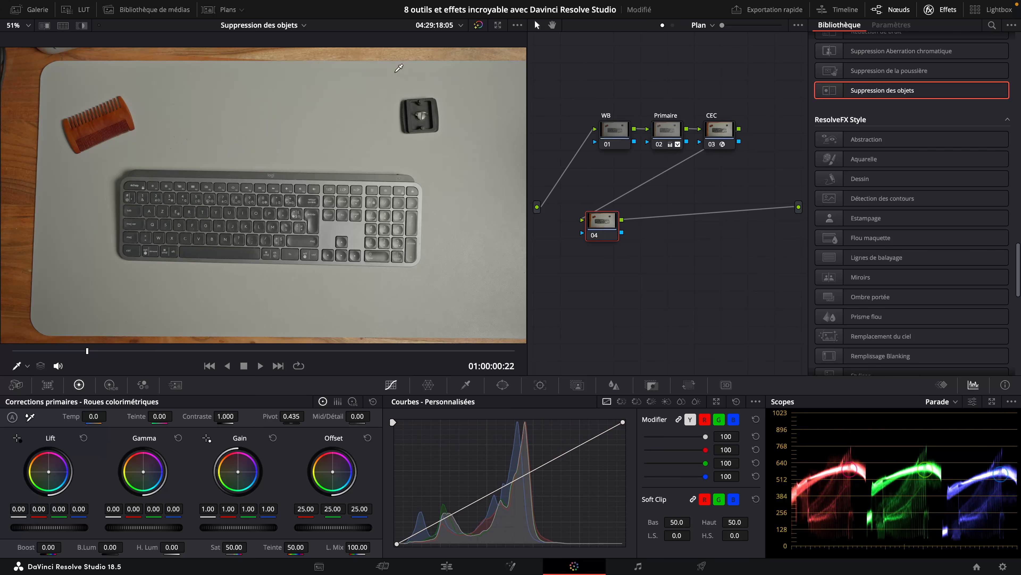
# Bring up the Power Window controls, play the clip from its start to review the camera movement, and return to 01:00:00:20.
pyautogui.click(503, 384)
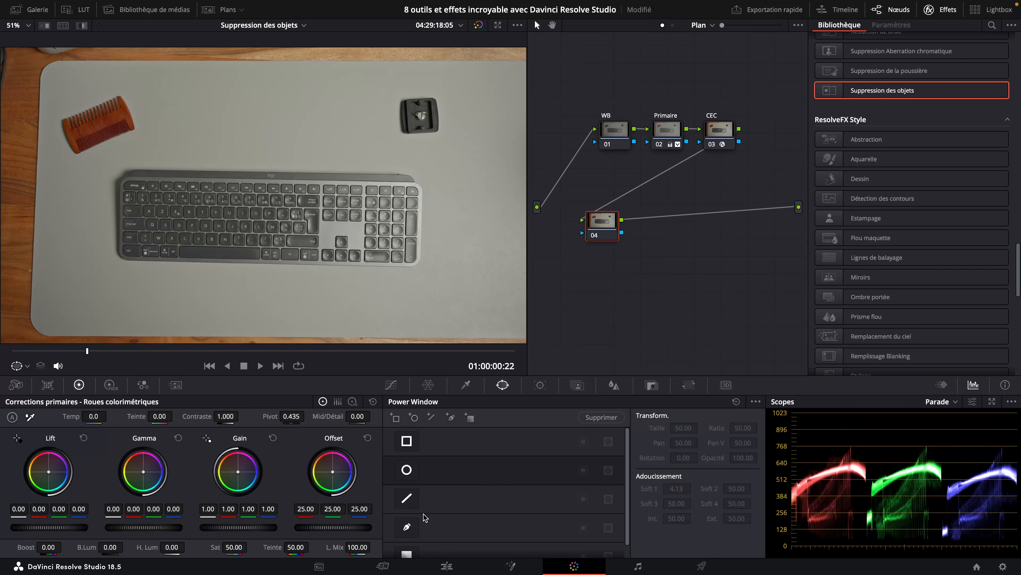
pyautogui.click(12, 350)
pyautogui.press('space')
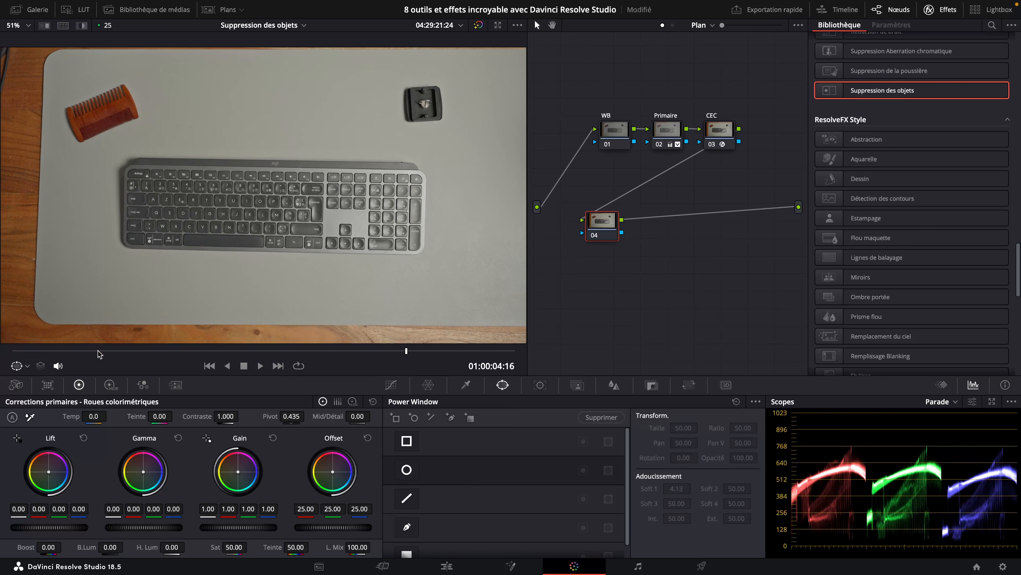
pyautogui.click(80, 353)
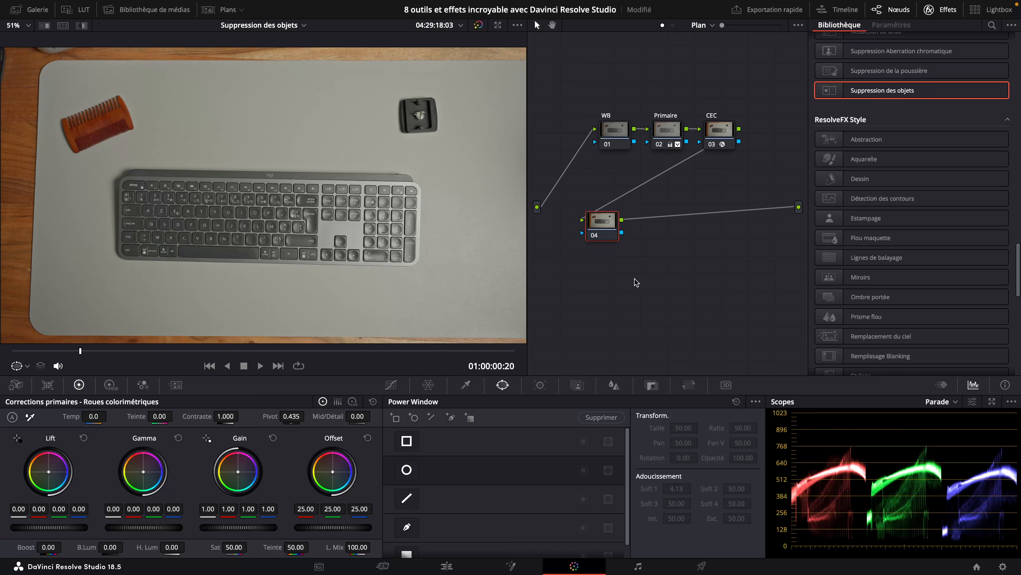
# Draw a closed freehand curve window on node 04 around the small black plate above the keyboard.
pyautogui.click(406, 528)
pyautogui.click(392, 88)
pyautogui.click(377, 107)
pyautogui.click(383, 136)
pyautogui.click(405, 144)
pyautogui.click(443, 142)
pyautogui.click(454, 131)
pyautogui.click(456, 110)
pyautogui.click(451, 90)
pyautogui.click(429, 85)
pyautogui.click(391, 88)
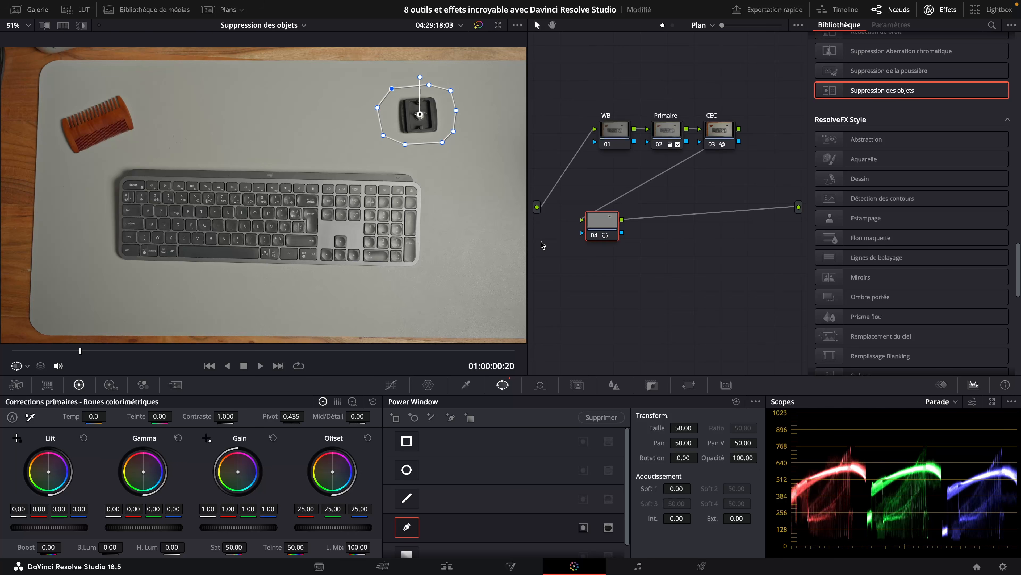
# Track the curve window forward and backward across the whole clip and hide its outline in the viewer.
pyautogui.click(540, 385)
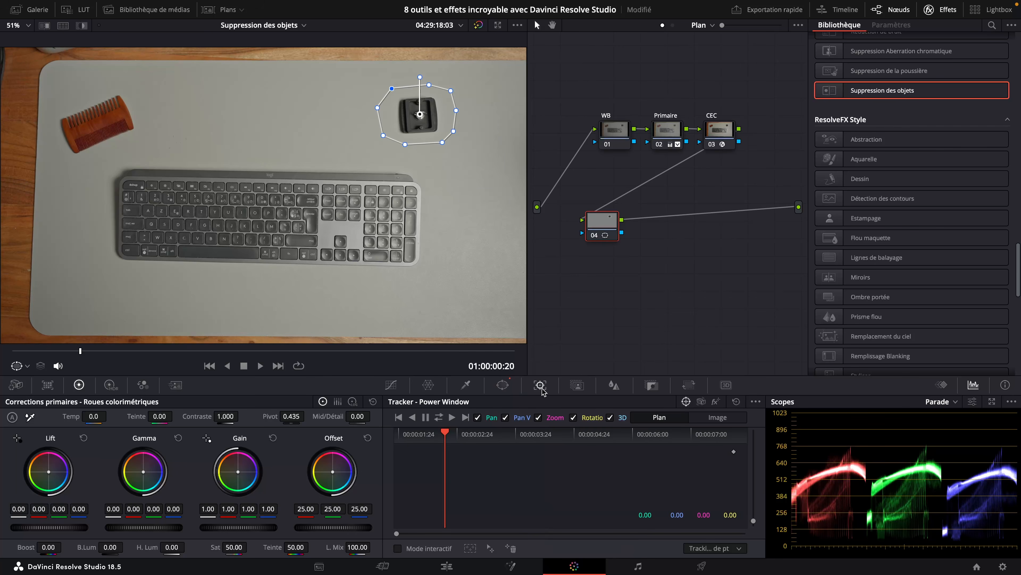
pyautogui.click(439, 416)
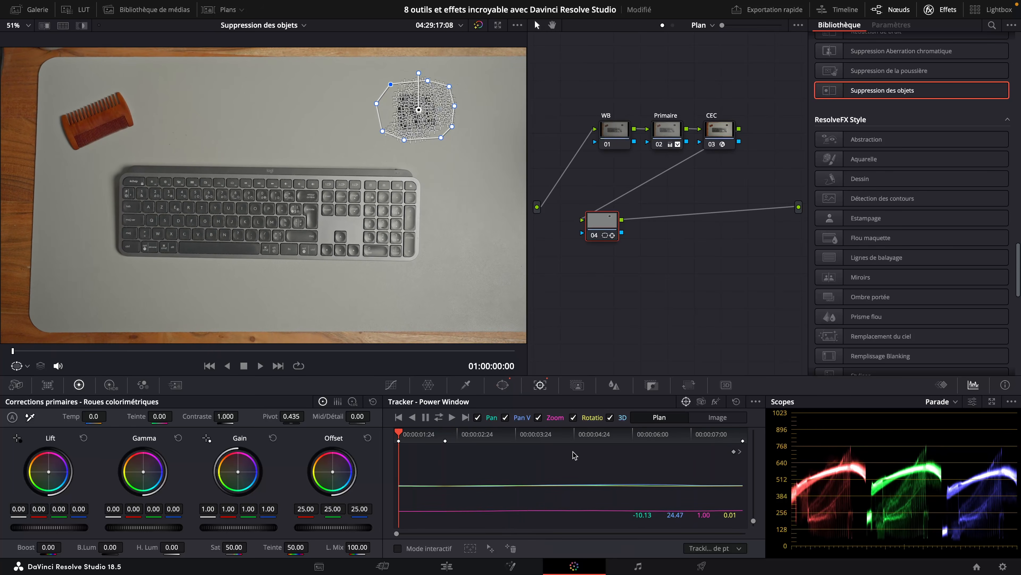
pyautogui.click(391, 385)
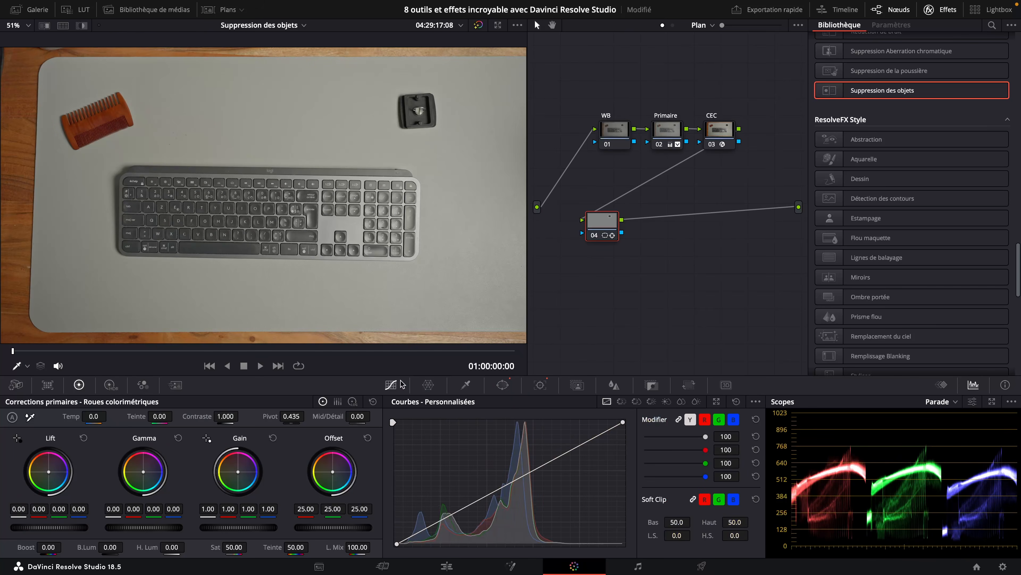
# Apply the ResolveFX Revival effect Suppression des objets to node 04 and shift the node slightly.
pyautogui.scroll(3, 902, 173)
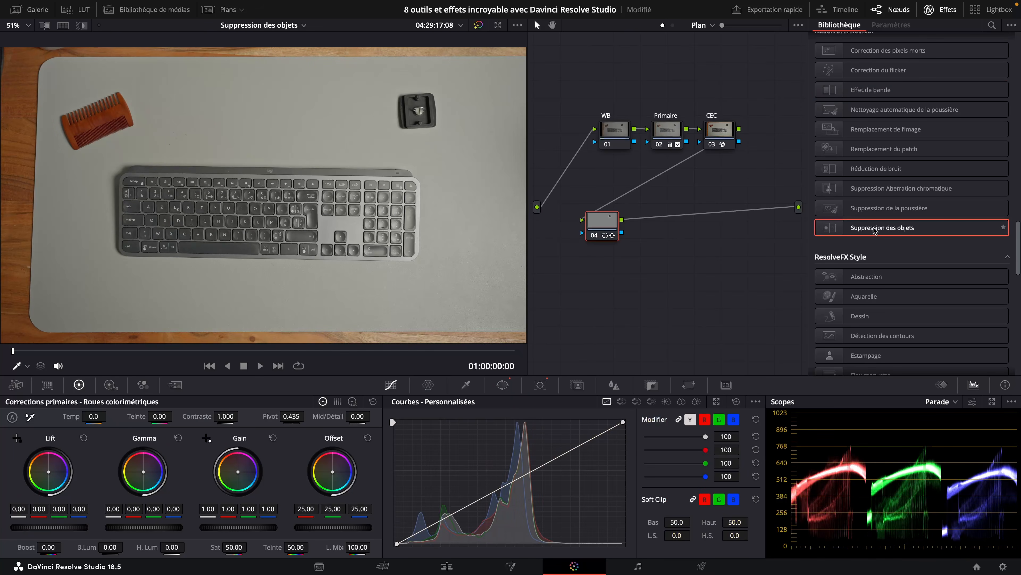
pyautogui.scroll(1, 877, 229)
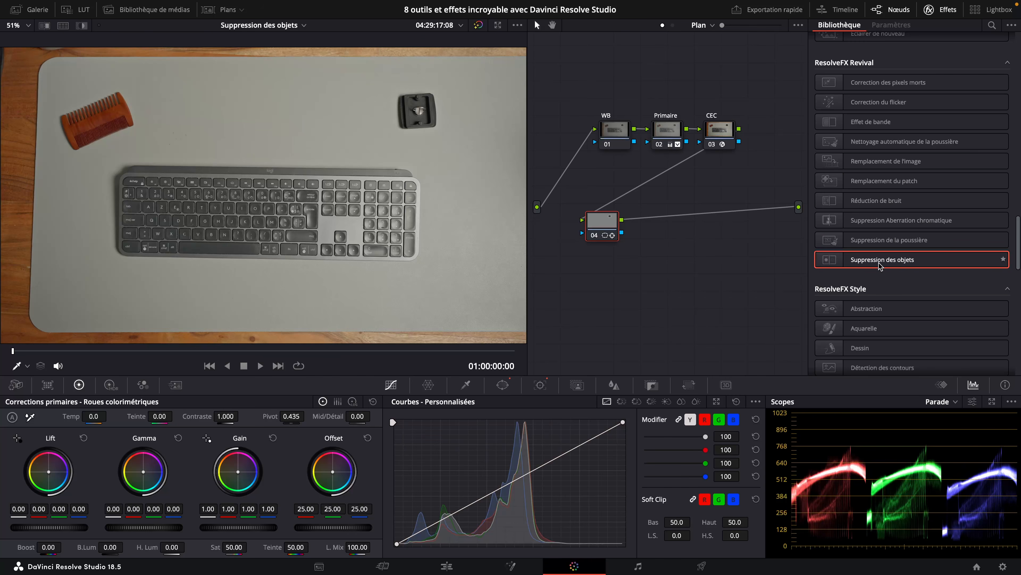
pyautogui.moveTo(845, 261); pyautogui.dragTo(605, 225)
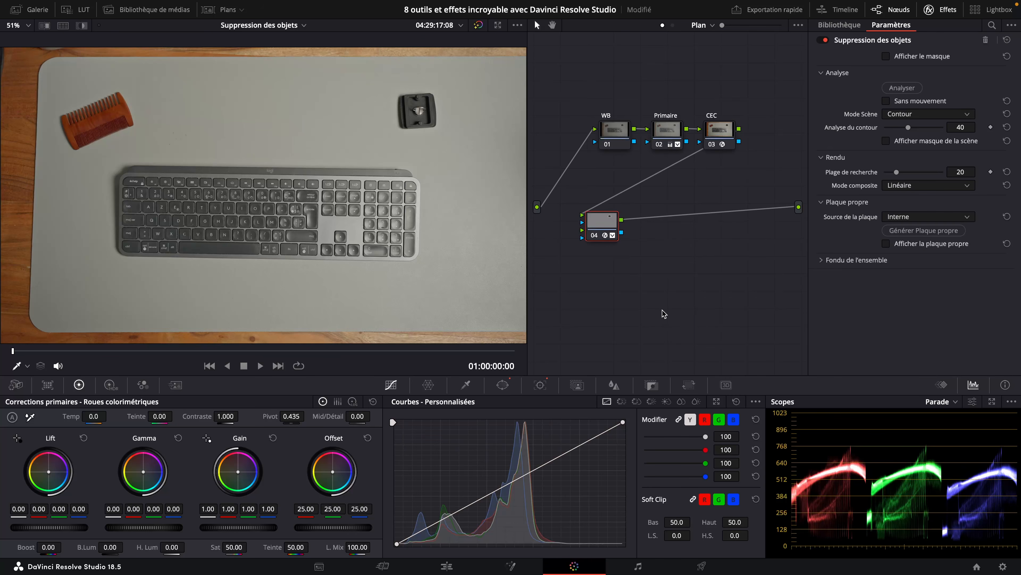
pyautogui.moveTo(607, 228); pyautogui.dragTo(617, 225)
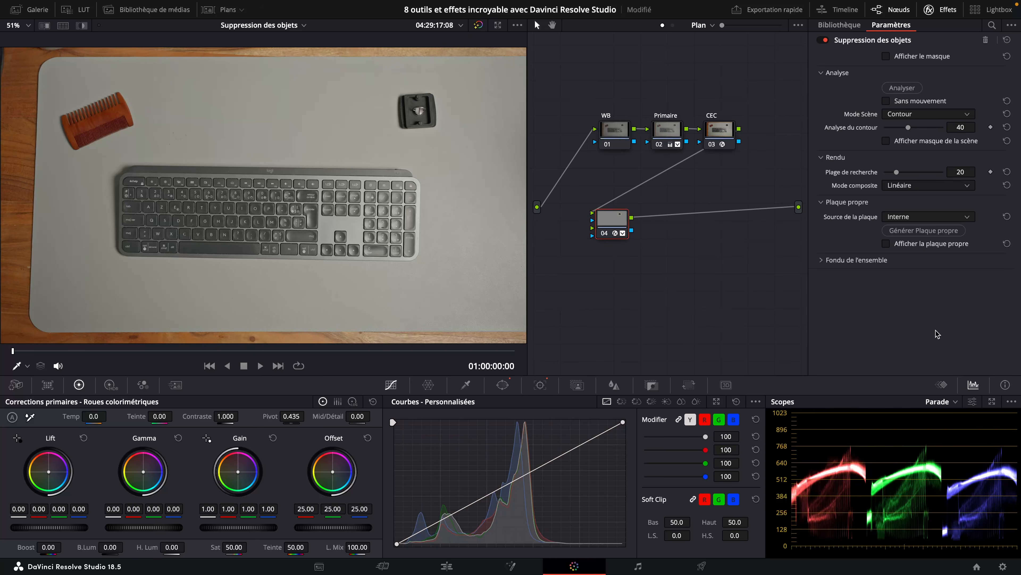
# Display the object removal mask and analyse the clip.
pyautogui.click(887, 57)
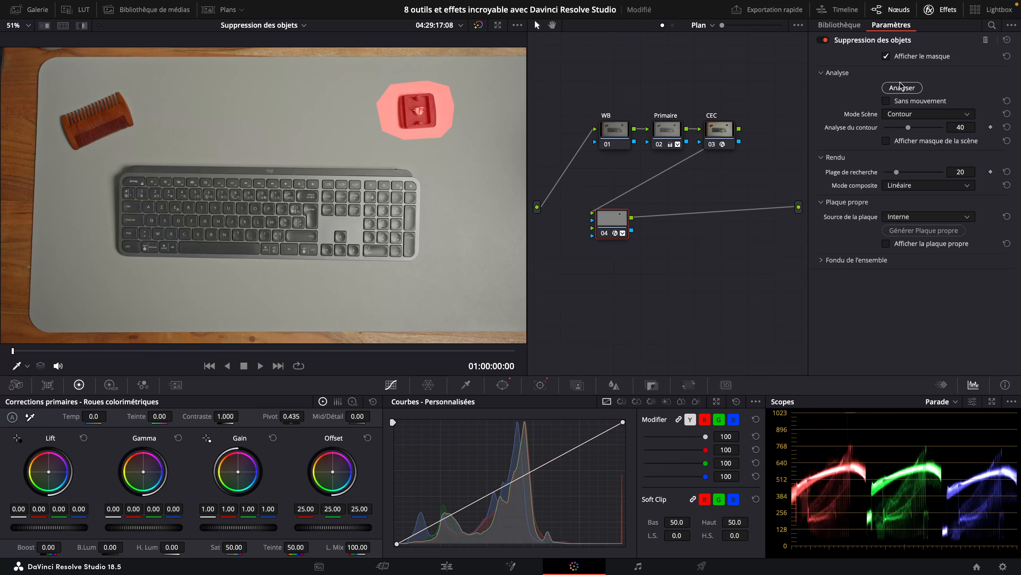
pyautogui.click(902, 87)
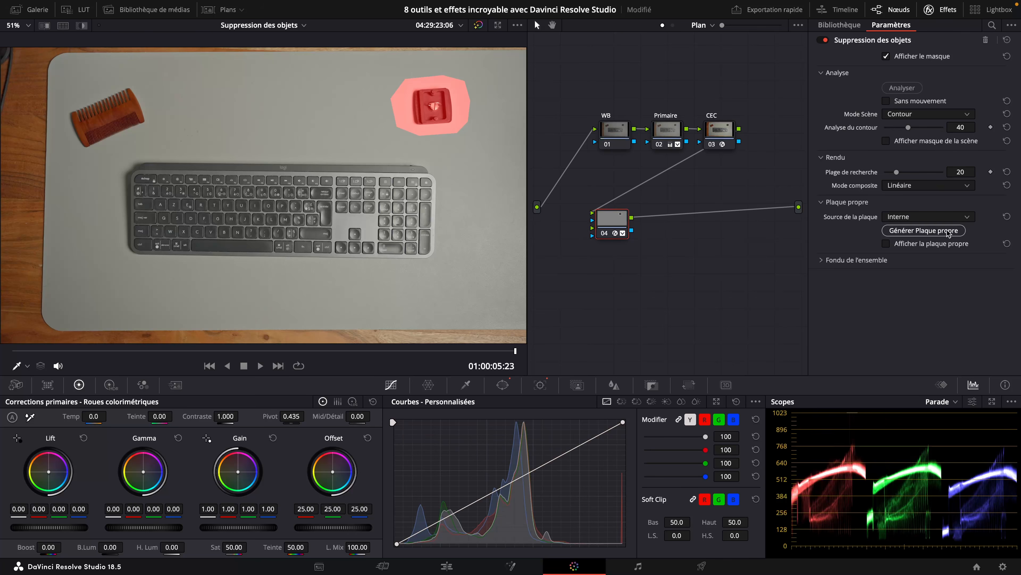
# Hide the object removal mask and set the clean plate source to Interne.
pyautogui.click(925, 218)
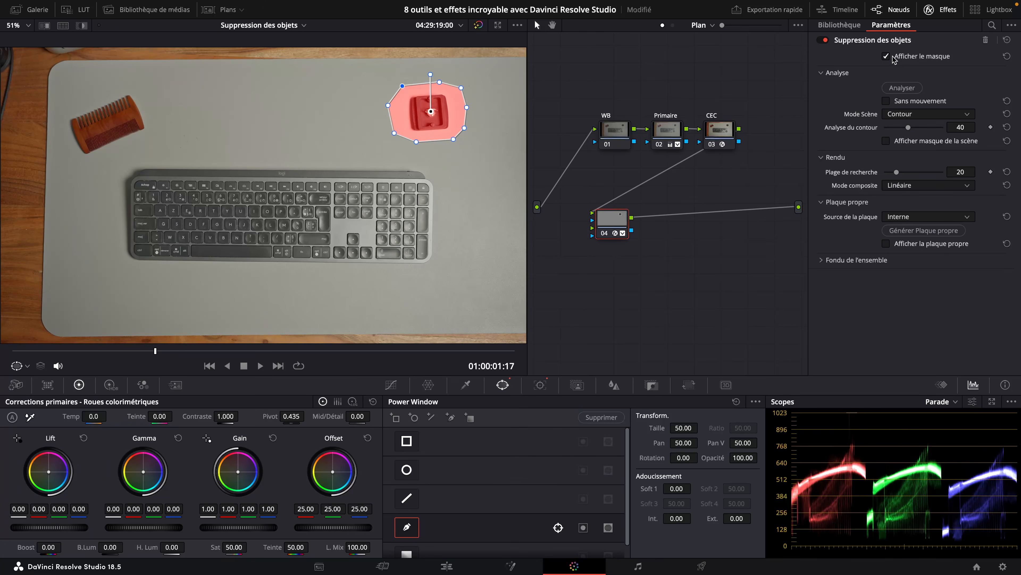
pyautogui.click(889, 57)
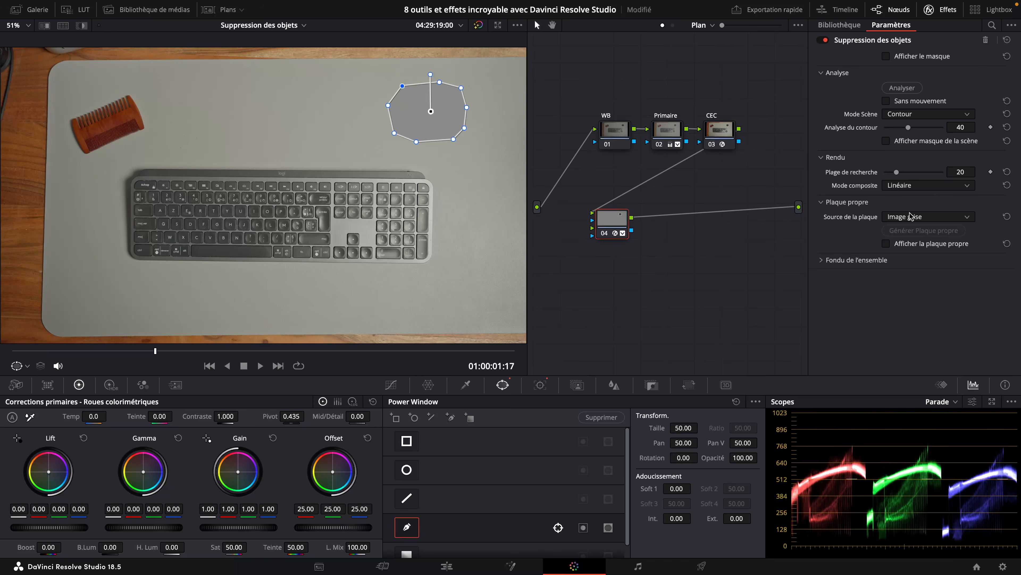
pyautogui.click(911, 217)
pyautogui.click(912, 245)
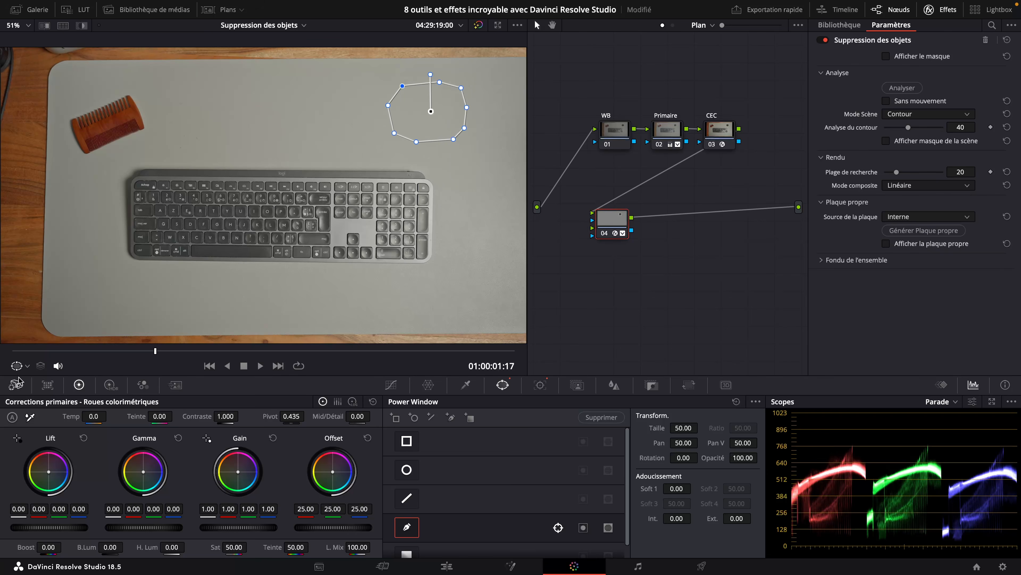
# Play the clip from its start without the window outline, including full screen, to examine the area where the object was removed.
pyautogui.moveTo(108, 352); pyautogui.dragTo(2, 350)
pyautogui.press('space')
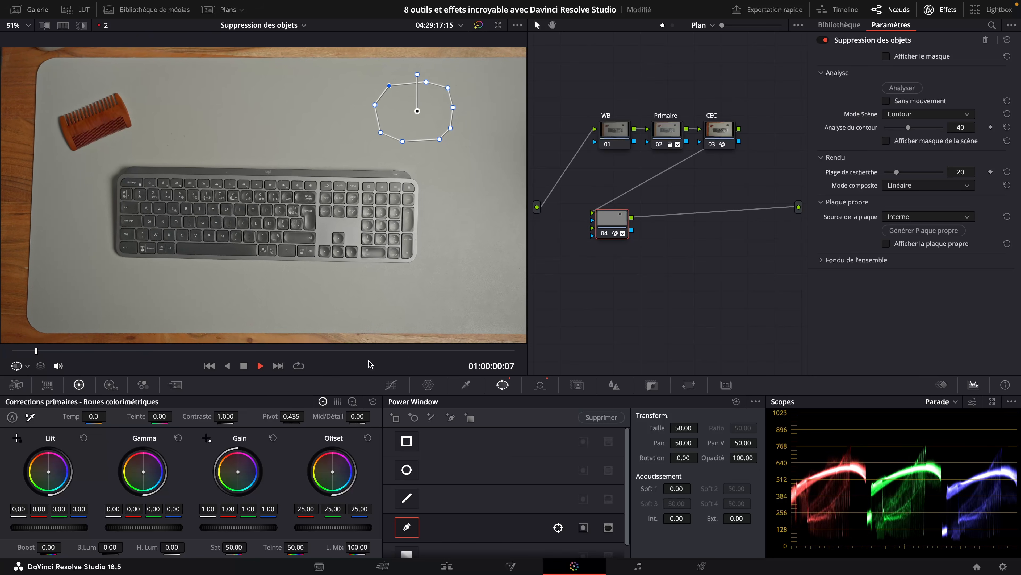
pyautogui.click(391, 385)
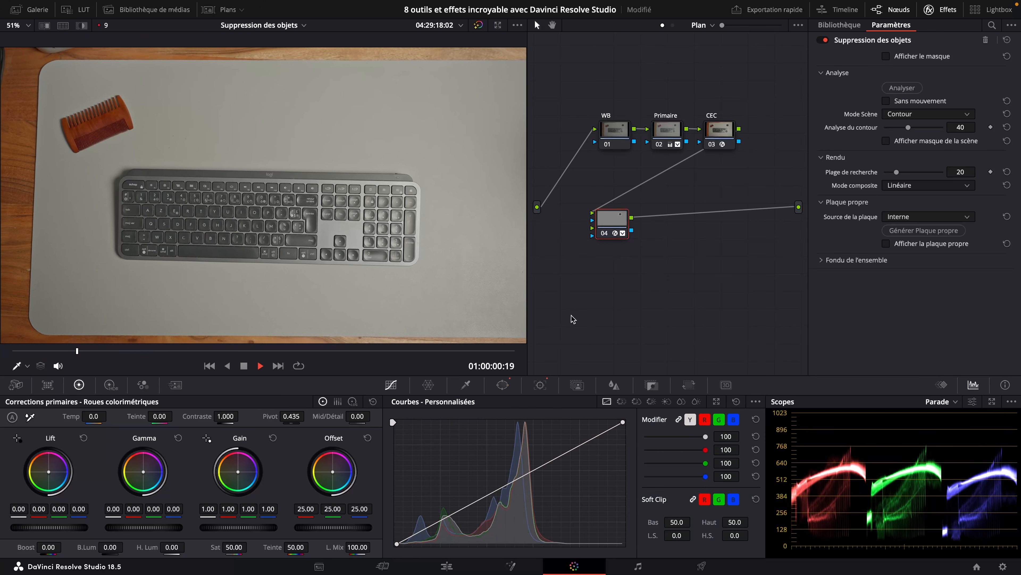
pyautogui.press('space')
pyautogui.hotkey('ctrl', 'f')
pyautogui.press('space')
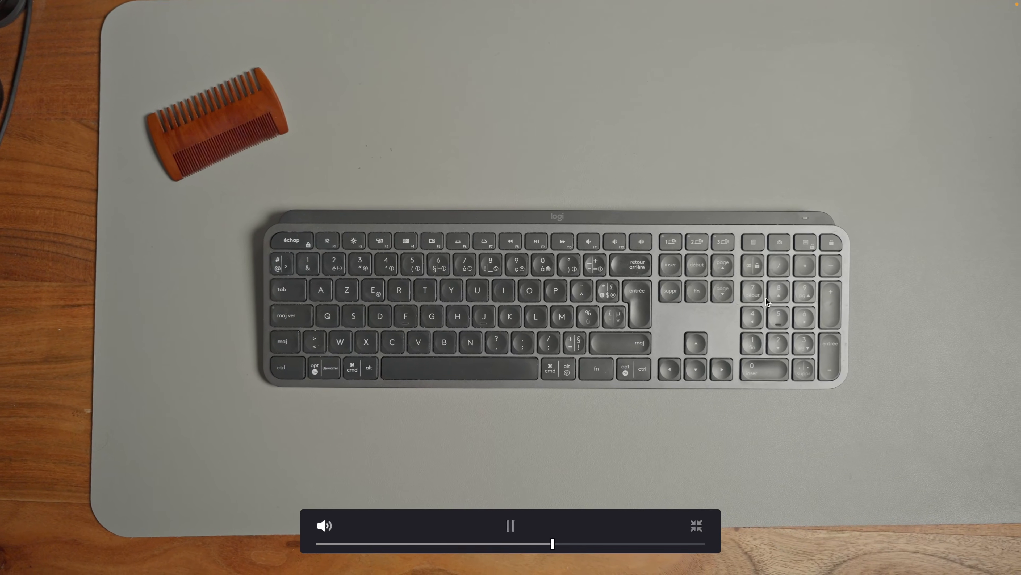
pyautogui.press('space')
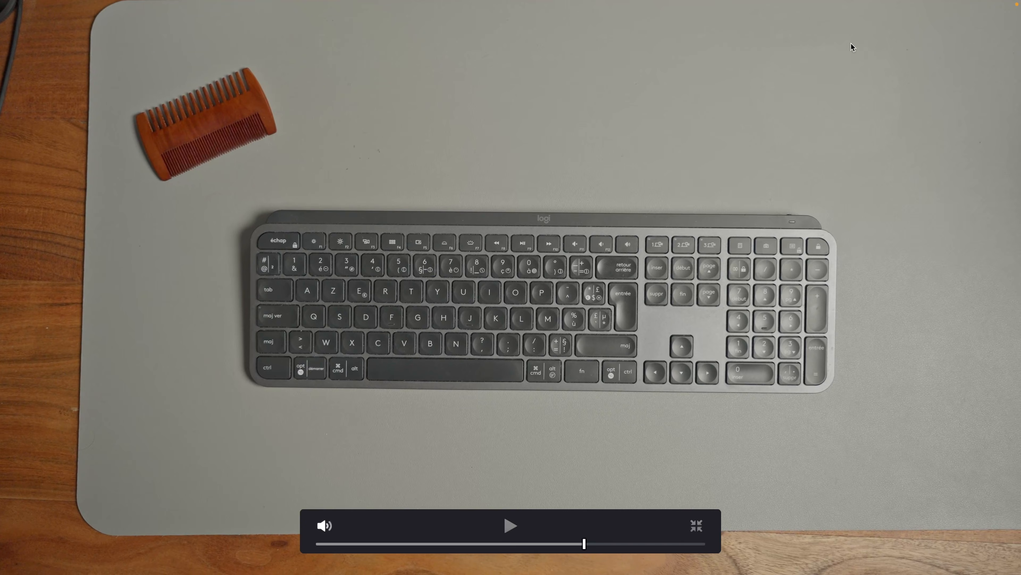
pyautogui.press('space')
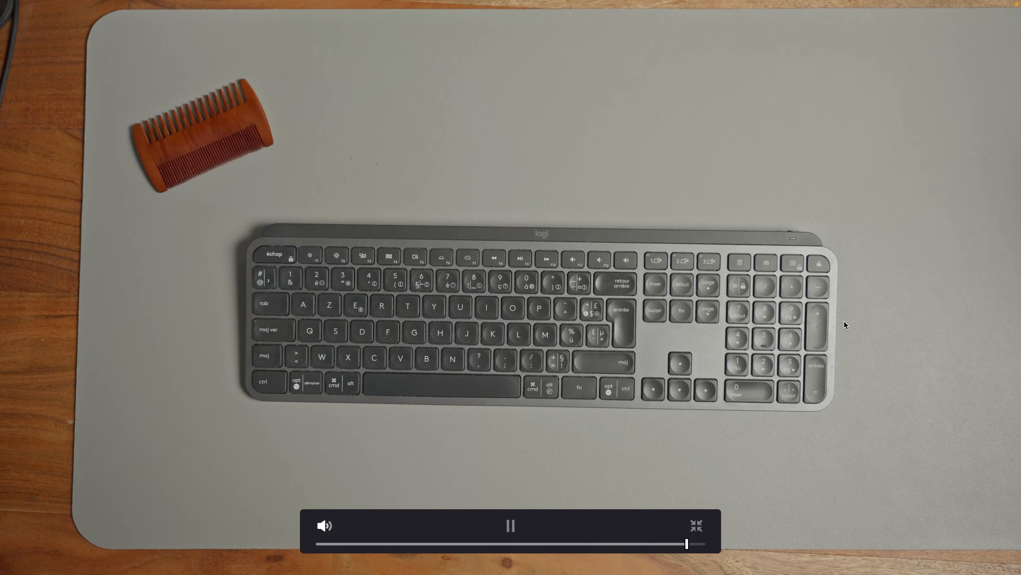
pyautogui.press('space')
pyautogui.press('Escape')
# Toggle node 04 off and on repeatedly to compare the clip with and without the object removal.
pyautogui.hotkey('ctrl', 'd')
pyautogui.hotkey('ctrl', 'd')
pyautogui.hotkey('ctrl', 'd')
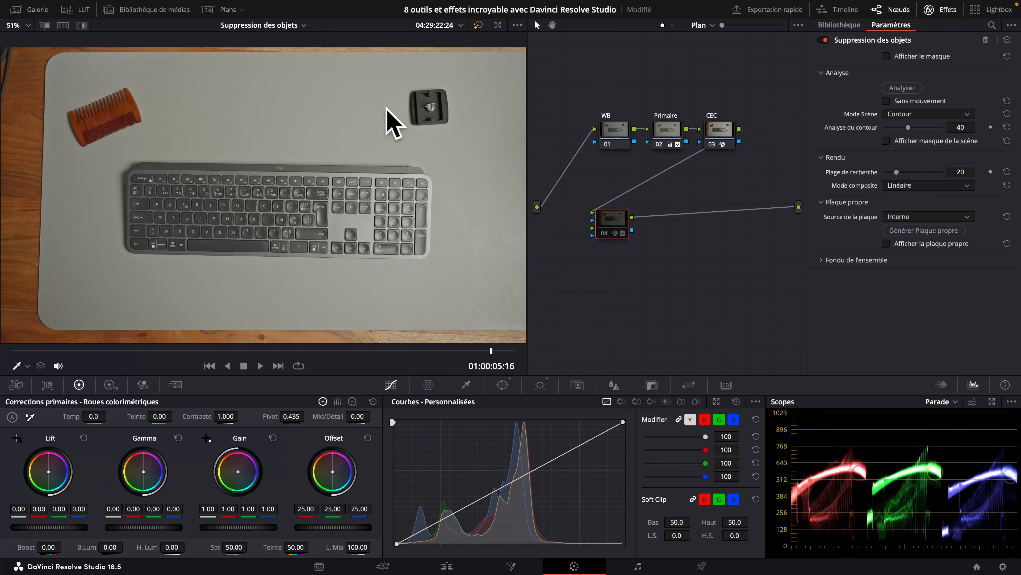
pyautogui.hotkey('ctrl', 'd')
pyautogui.hotkey('ctrl', 'd')
pyautogui.hotkey('ctrl', 'd')
pyautogui.hotkey('ctrl', 'd')
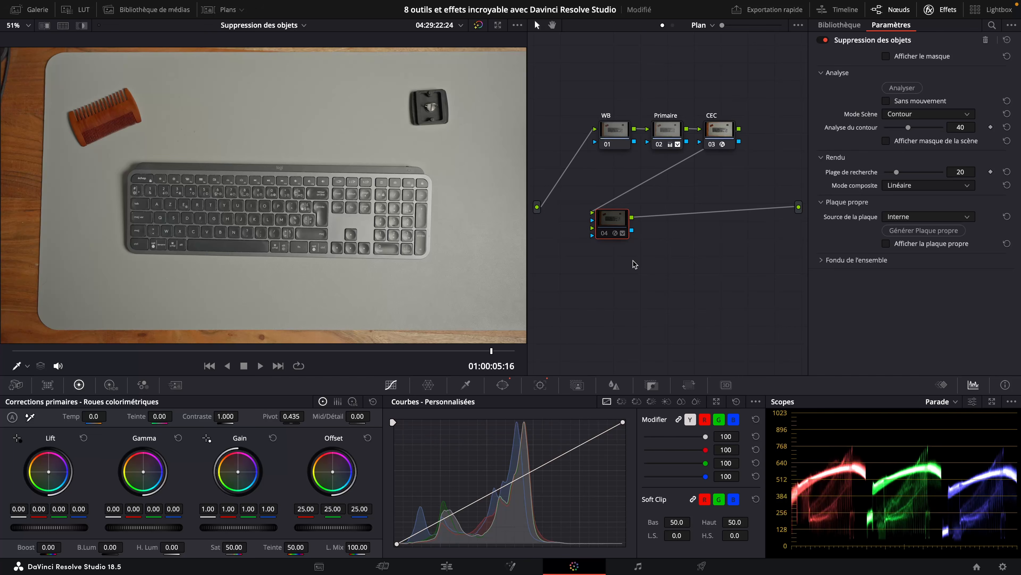
# Go to the plant pots clip at 01:00:07:24 and add node 04 after CEC, placed below the node chain.
pyautogui.click(278, 365)
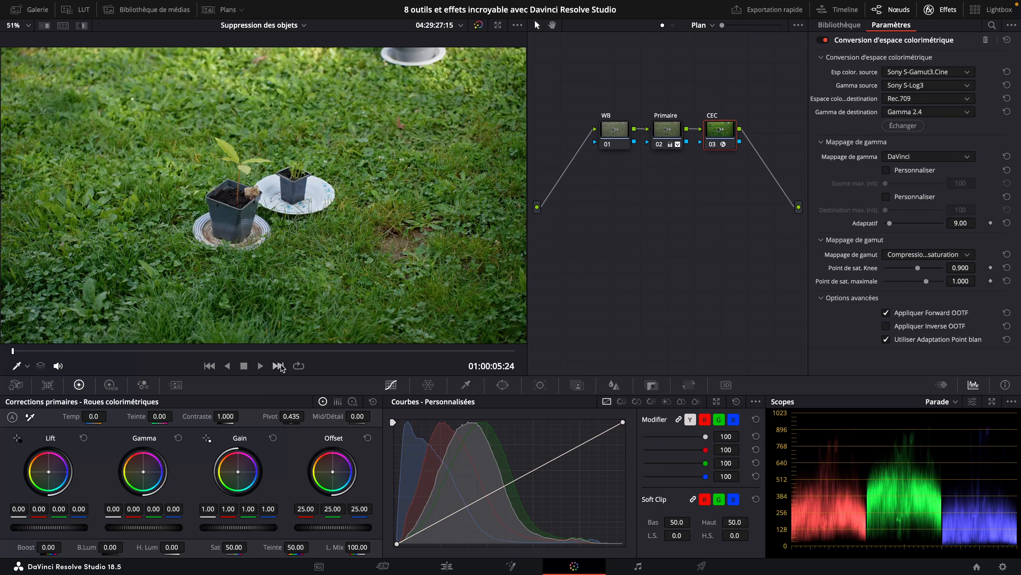
pyautogui.moveTo(61, 351); pyautogui.dragTo(199, 351)
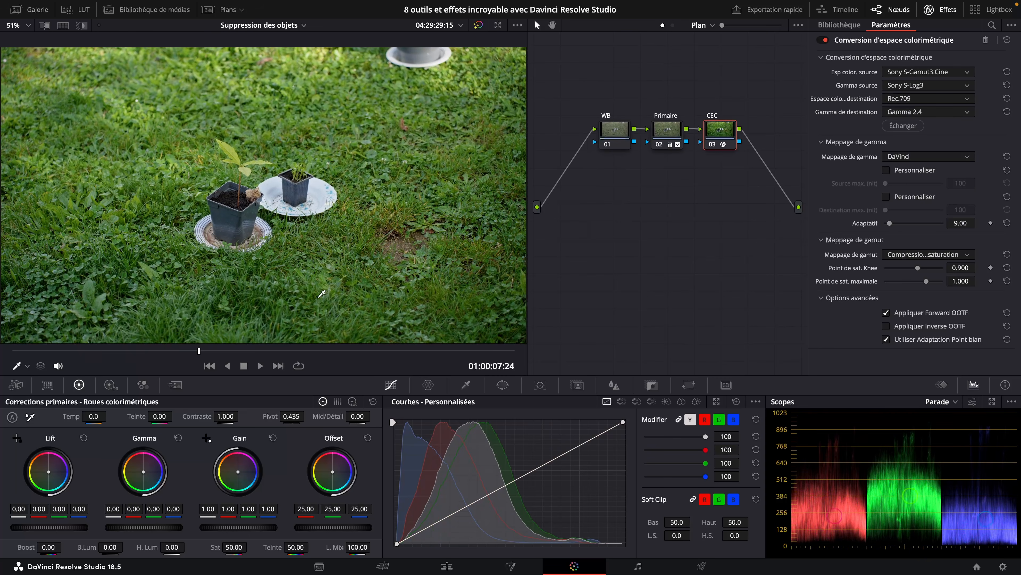
pyautogui.click(840, 25)
pyautogui.moveTo(883, 260); pyautogui.dragTo(624, 230)
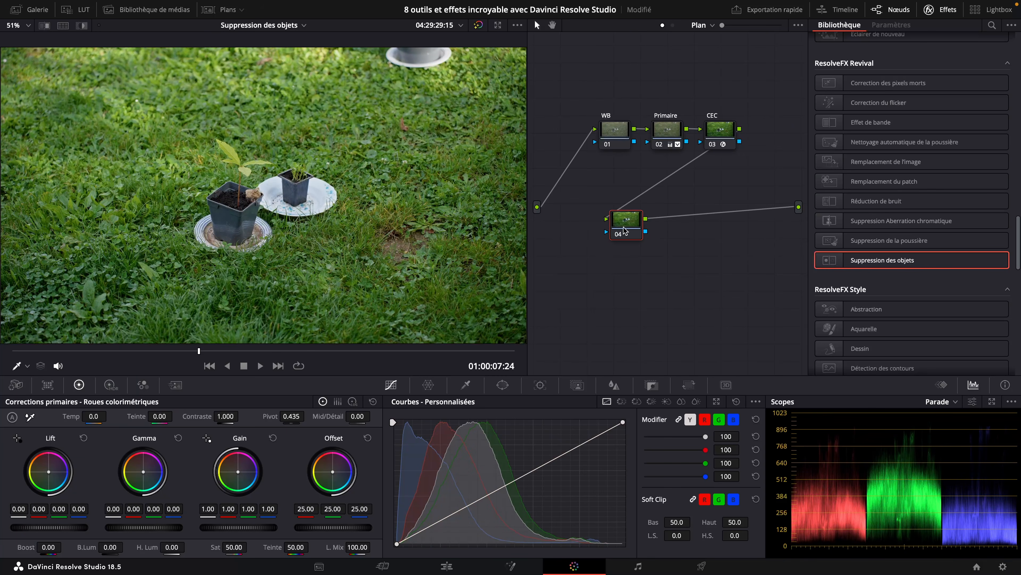
# Draw a closed pen-shaped Power Window around both plant pots on node 04.
pyautogui.click(502, 384)
pyautogui.click(408, 525)
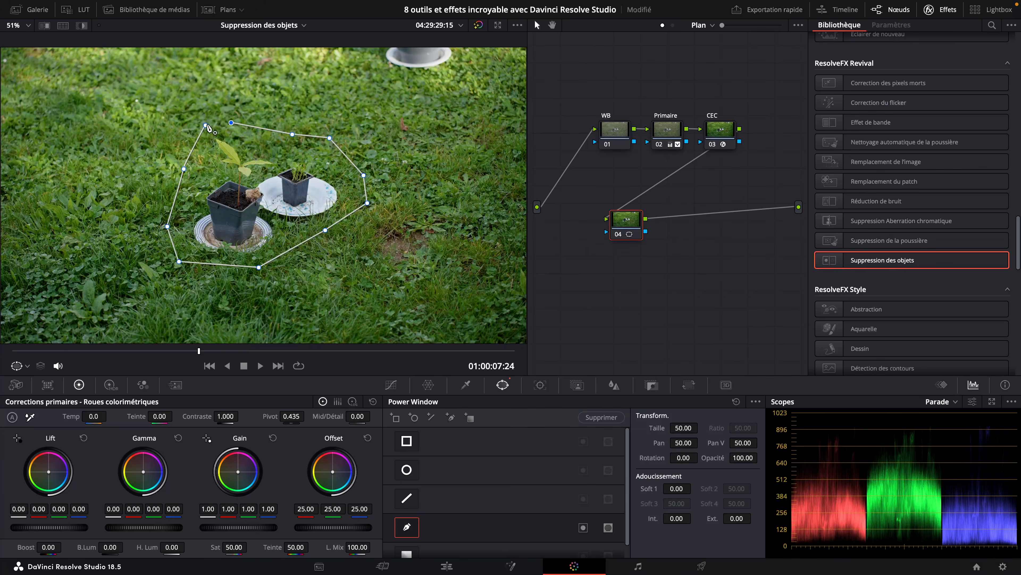
pyautogui.click(206, 126)
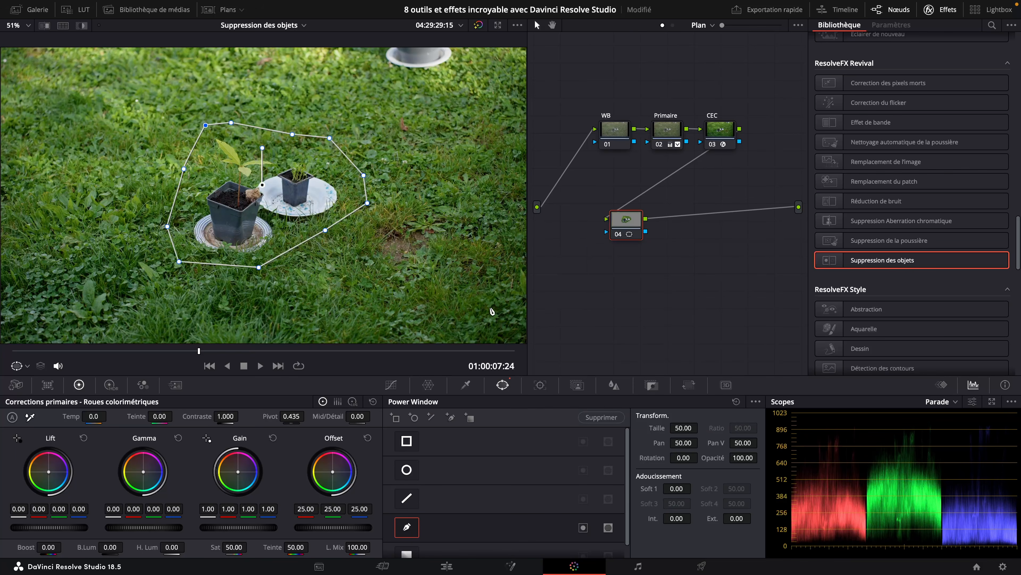
# Track the Power Window forward and backward through the plant pots clip and hide its outline.
pyautogui.click(540, 387)
pyautogui.click(437, 418)
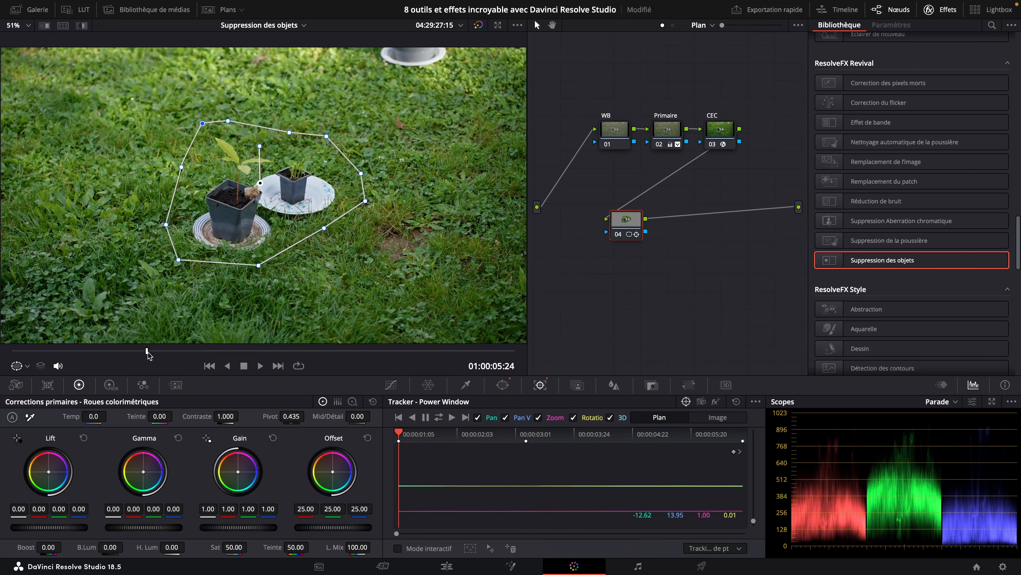
pyautogui.click(391, 385)
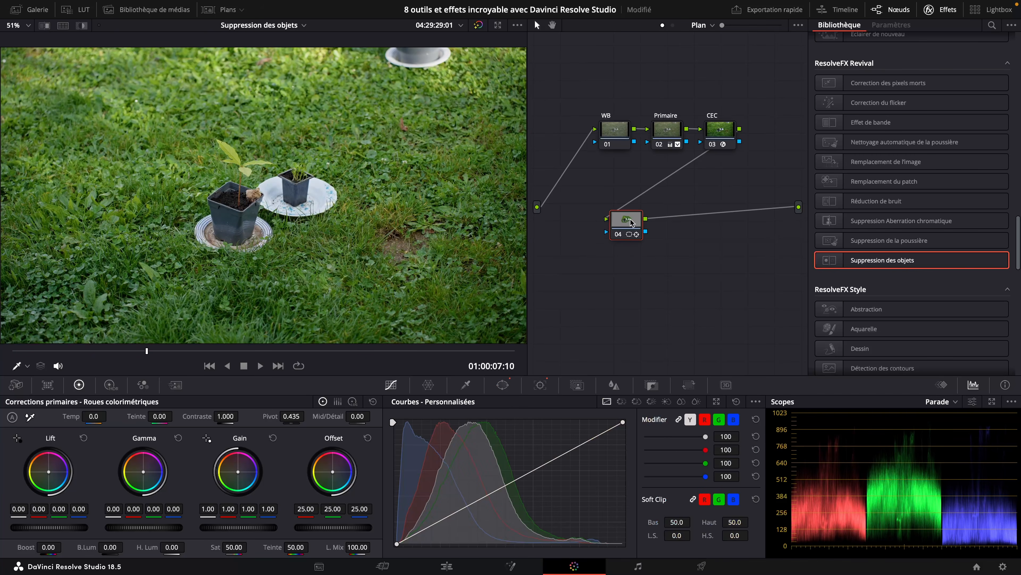
# Apply the Suppression des objets effect to node 04, analyse the clip and generate the clean plate.
pyautogui.moveTo(887, 264); pyautogui.dragTo(627, 223)
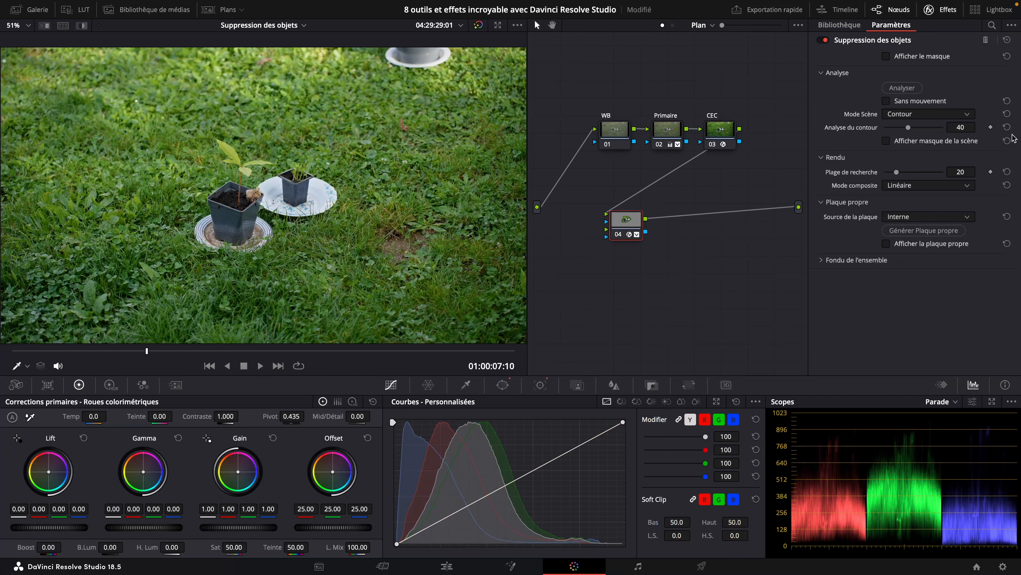
pyautogui.click(905, 88)
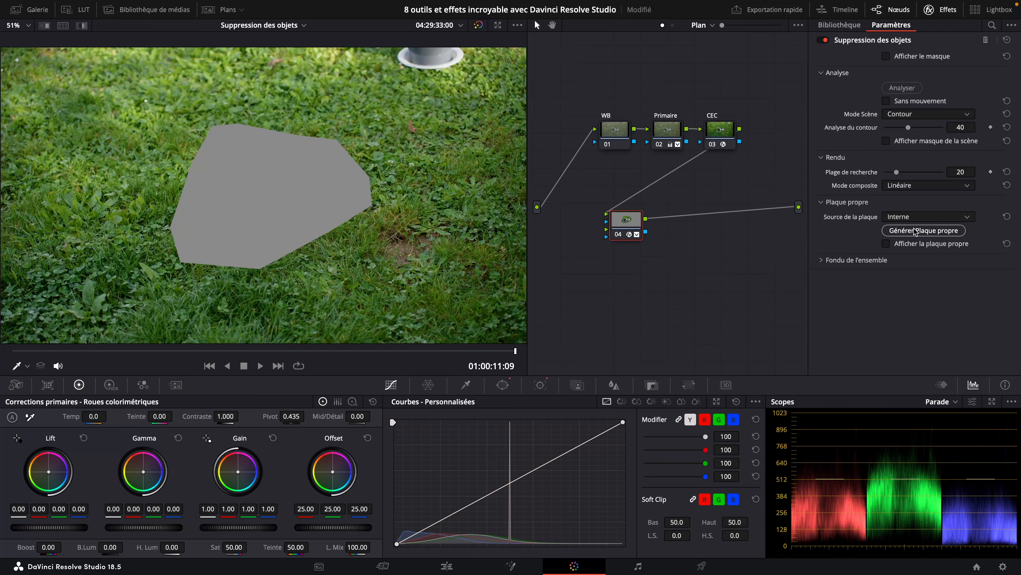
pyautogui.click(916, 230)
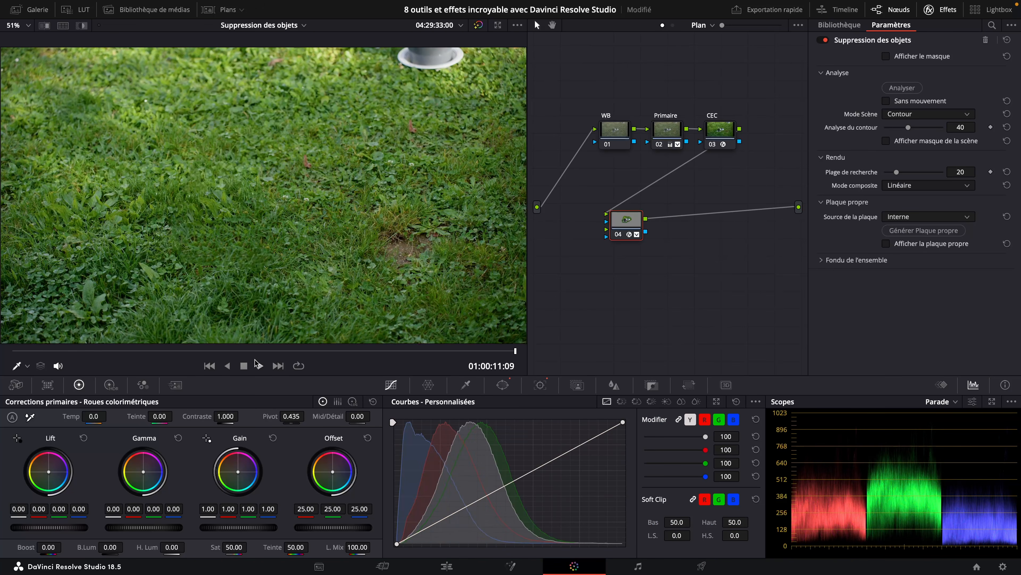
# Play the plant pots clip from its beginning in full screen to examine the area where the pots were removed.
pyautogui.moveTo(273, 351); pyautogui.dragTo(88, 351)
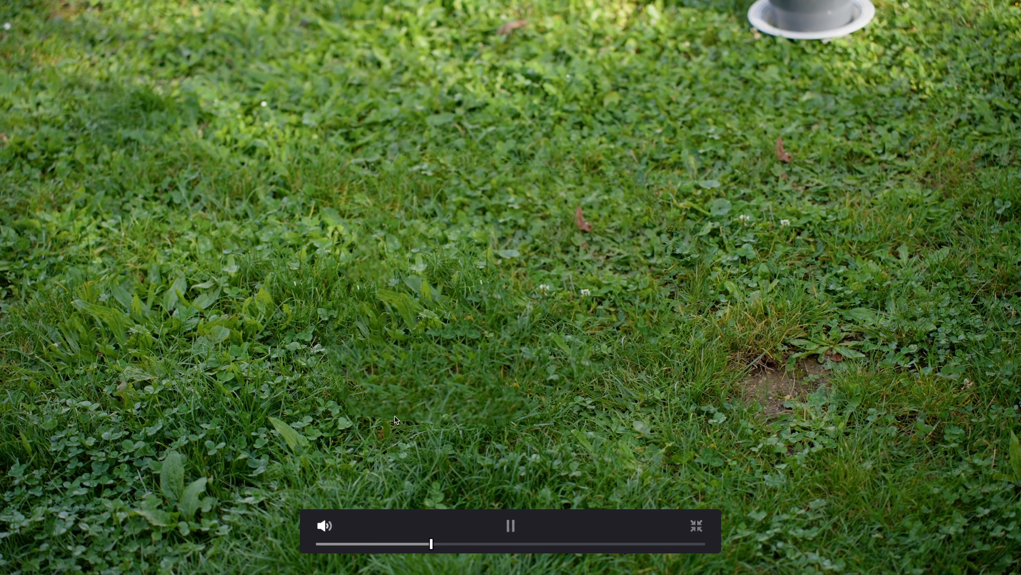
pyautogui.press('space')
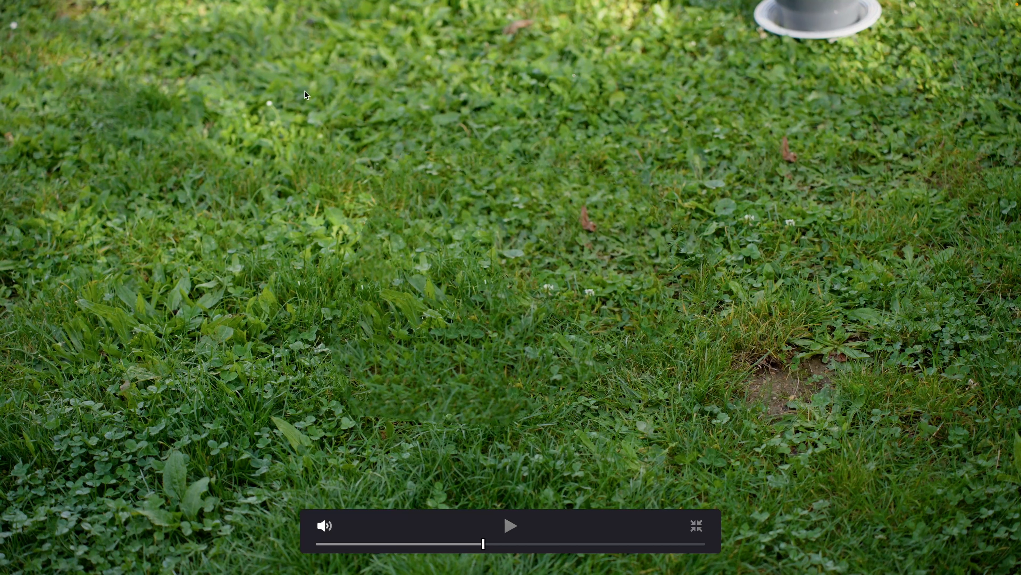
pyautogui.press('Right')
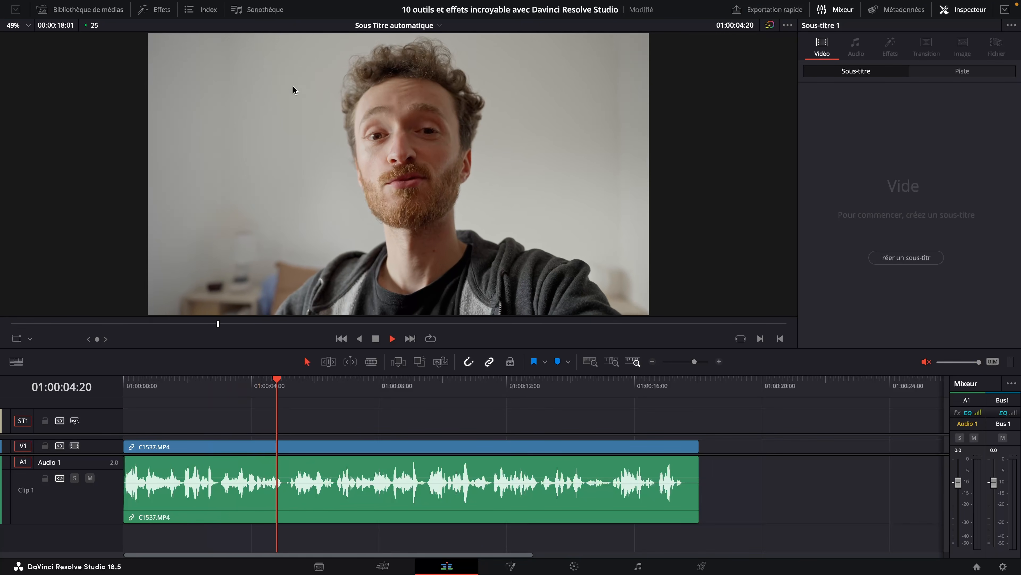
# Review the start of the Sous Titre automatique timeline, place the playhead at 01:00:01:18 and unmute the audio.
pyautogui.press('space')
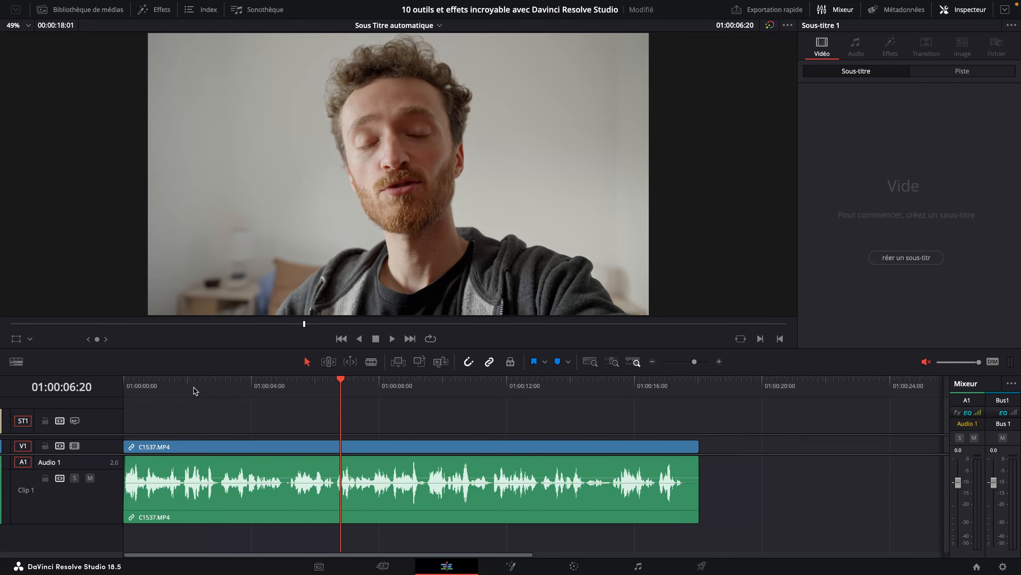
pyautogui.moveTo(193, 387); pyautogui.dragTo(67, 391)
pyautogui.press('space')
pyautogui.press('space')
pyautogui.moveTo(180, 384)
pyautogui.mouseDown()
pyautogui.moveTo(191, 384)
pyautogui.moveTo(127, 385)
pyautogui.moveTo(180, 385)
pyautogui.mouseUp()
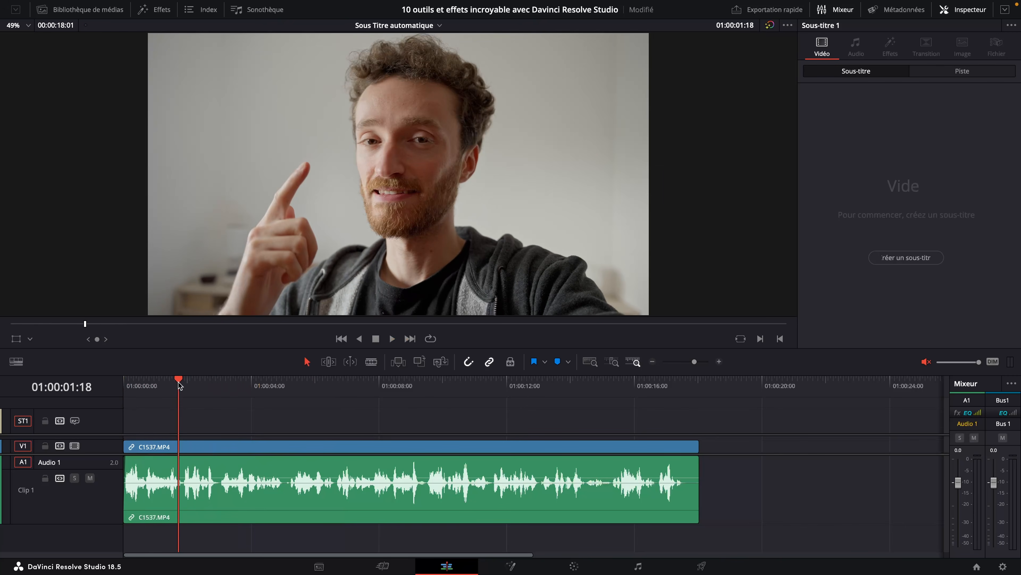
pyautogui.click(927, 361)
# Start creating subtitles from the timeline audio and set the subtitle language to Français.
pyautogui.click(210, 7)
pyautogui.click(261, 208)
pyautogui.moveTo(543, 178); pyautogui.dragTo(749, 179)
pyautogui.click(732, 206)
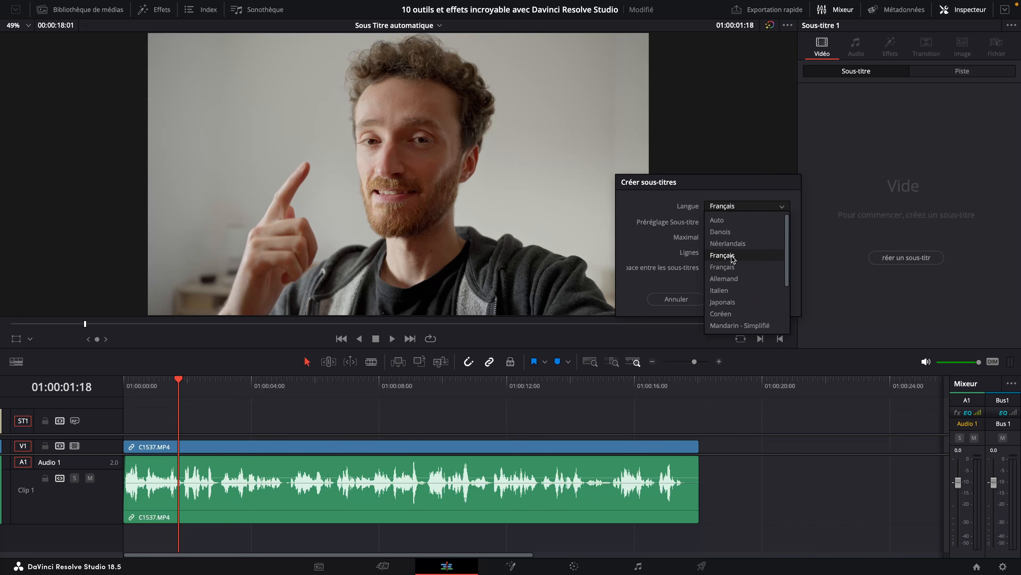
pyautogui.click(738, 268)
# Generate the subtitles with the Subtitle Default preset, Simple lines and a gap of 2 frames between subtitles.
pyautogui.click(740, 222)
pyautogui.click(733, 237)
pyautogui.click(743, 224)
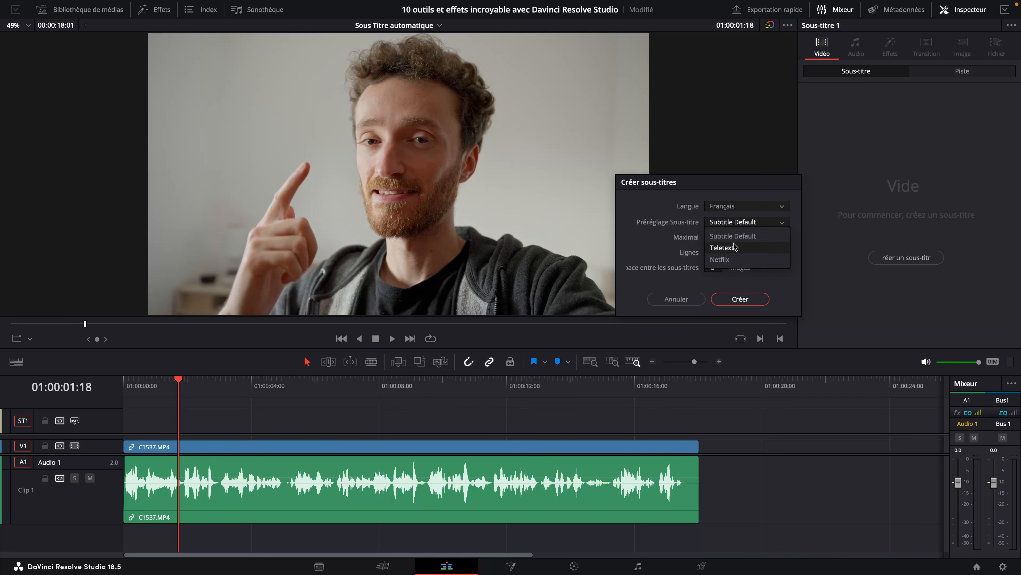
pyautogui.click(742, 237)
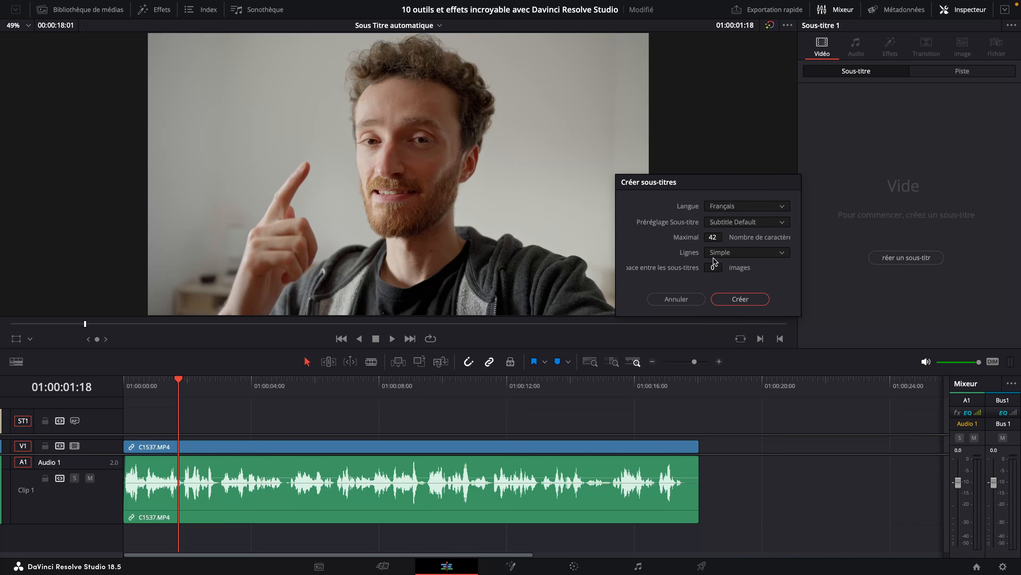
pyautogui.click(729, 253)
pyautogui.click(723, 268)
pyautogui.click(746, 299)
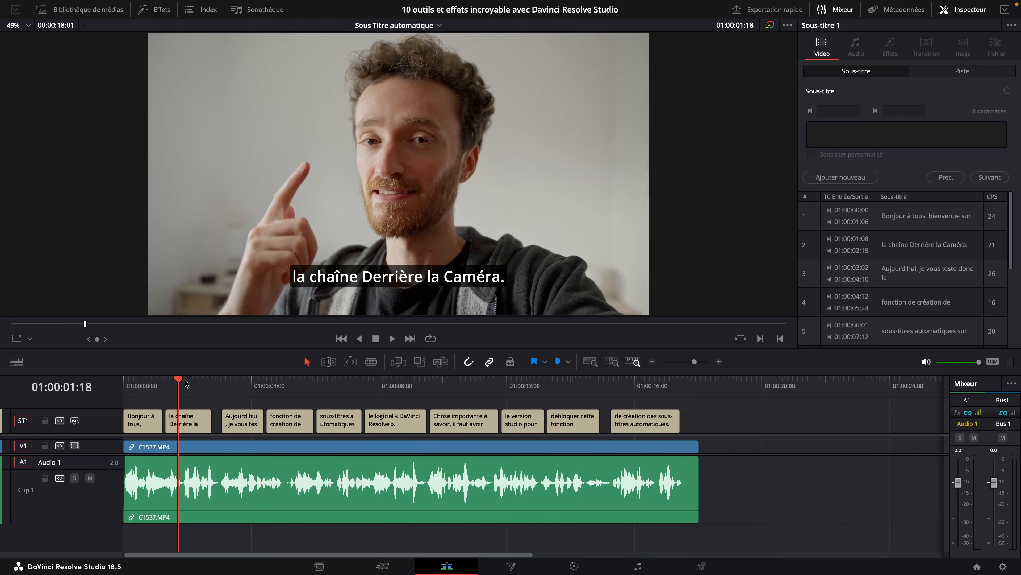
# Play the timeline from its start and scrub to 01:00:10:19 to check the generated subtitles against the speech.
pyautogui.moveTo(186, 383); pyautogui.dragTo(7, 384)
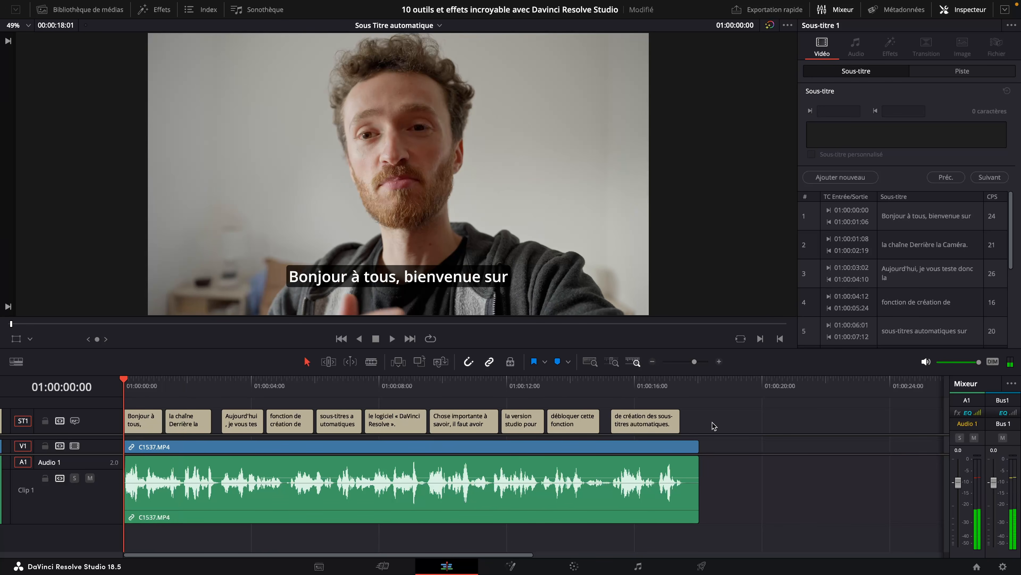
pyautogui.press('space')
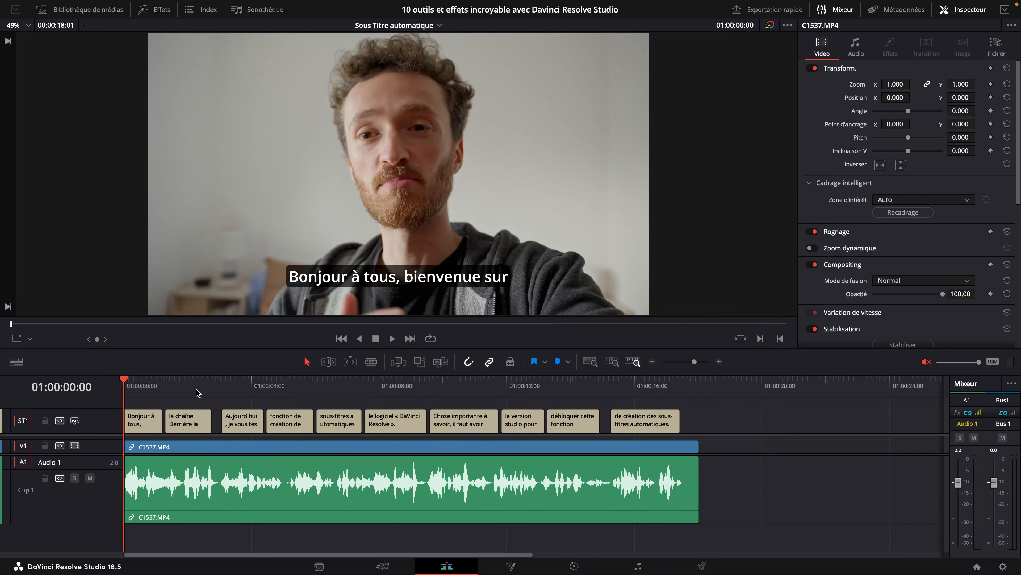
pyautogui.moveTo(193, 392); pyautogui.dragTo(469, 397)
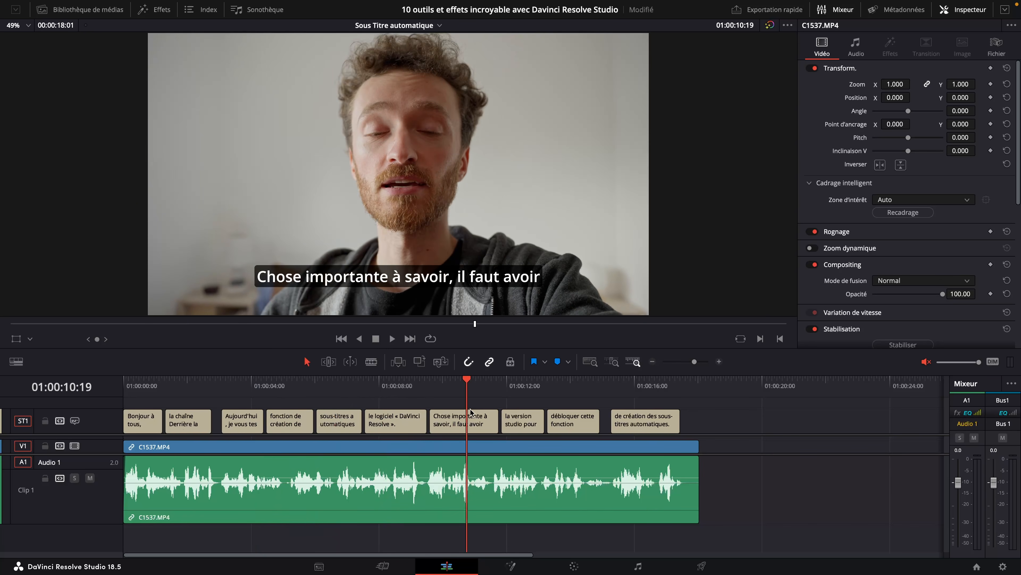
# Delete all subtitles on ST1 and regenerate them from the audio with a higher maximum number of characters per line.
pyautogui.moveTo(758, 422); pyautogui.dragTo(77, 427)
pyautogui.press('Delete')
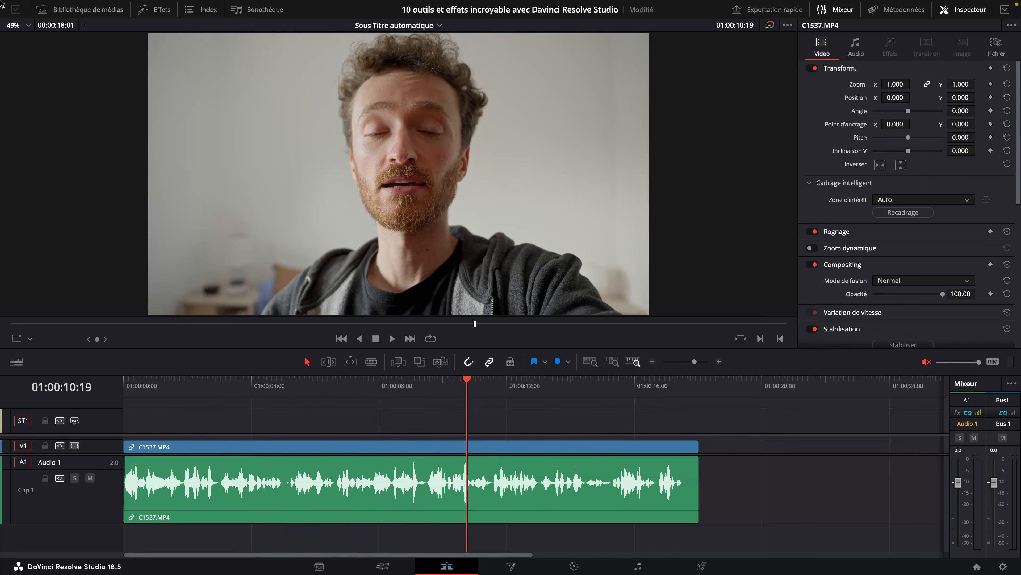
pyautogui.moveTo(152, 7)
pyautogui.click(197, 9)
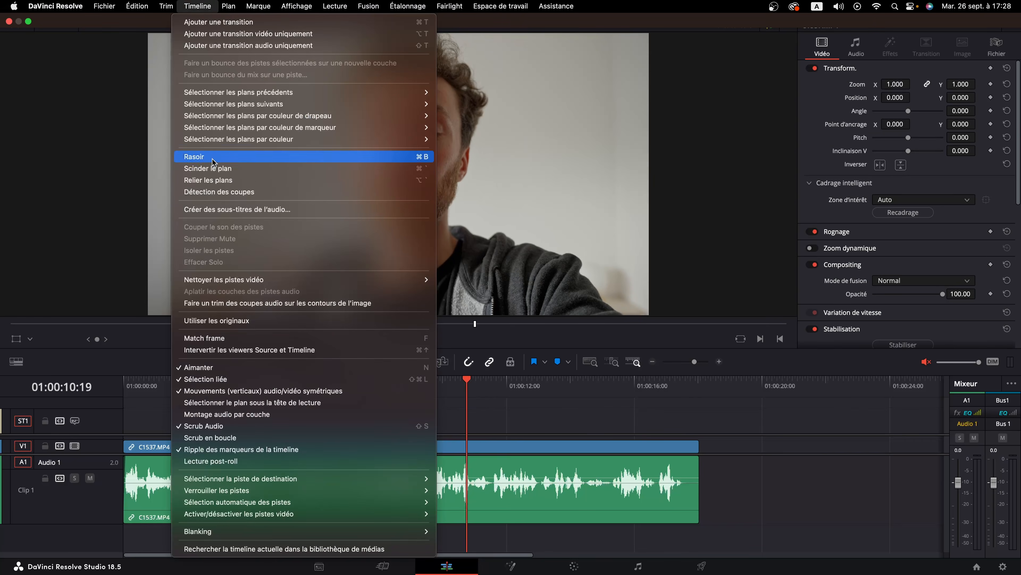
pyautogui.click(225, 206)
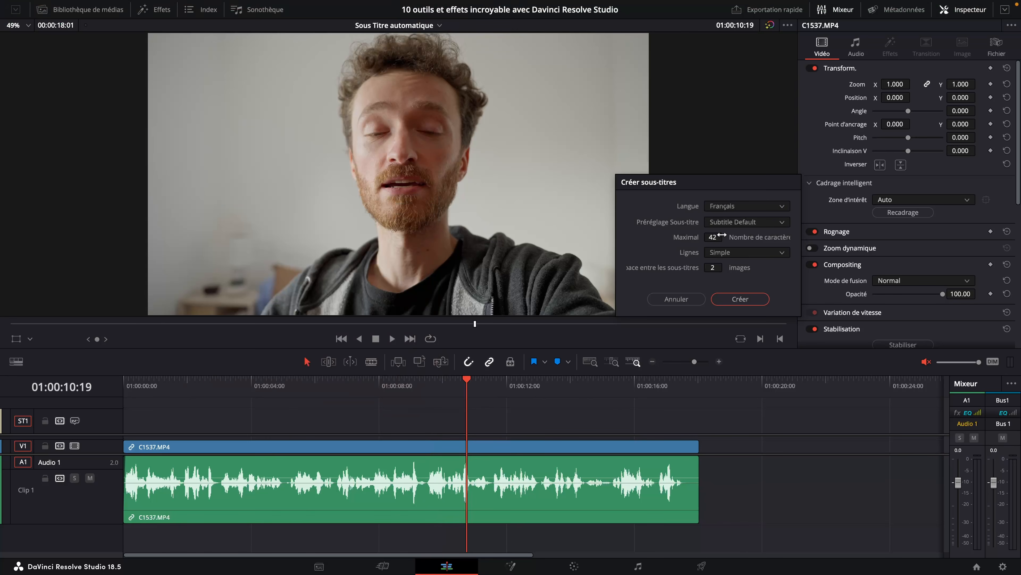
pyautogui.click(744, 297)
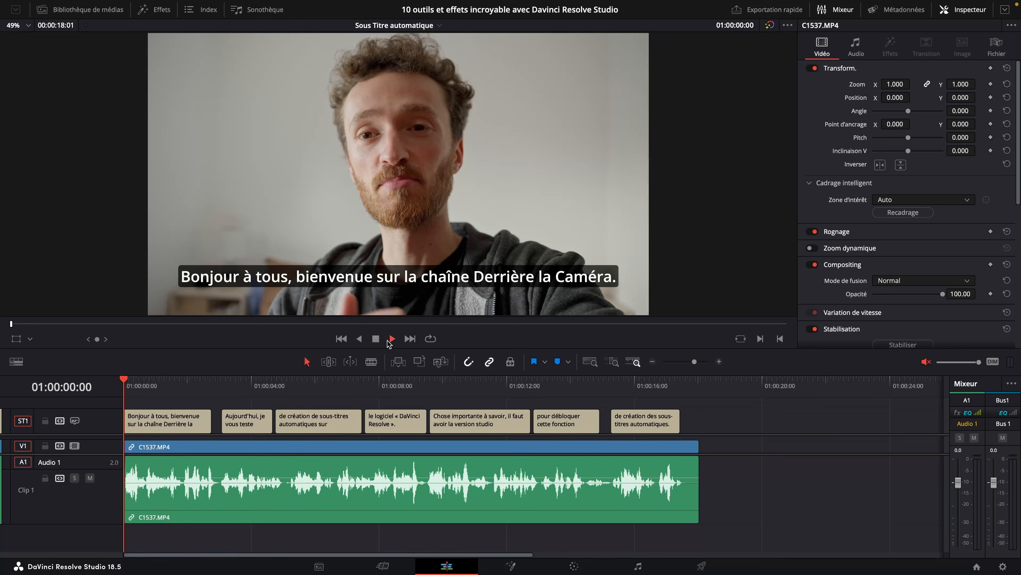
# Play the regenerated subtitles and scrub to 01:00:10:07 to check the longer lines.
pyautogui.press('space')
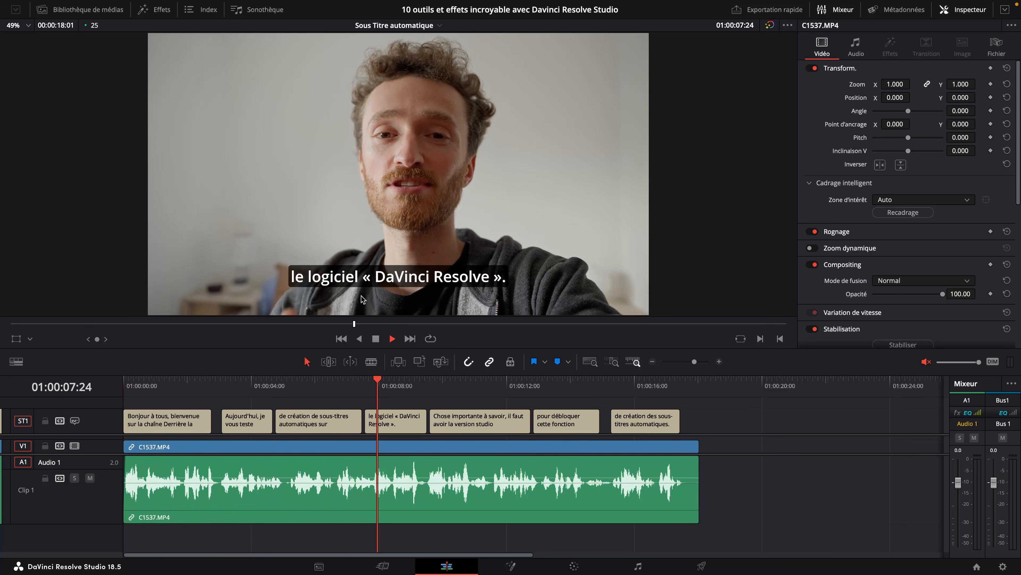
pyautogui.moveTo(430, 380); pyautogui.dragTo(452, 392)
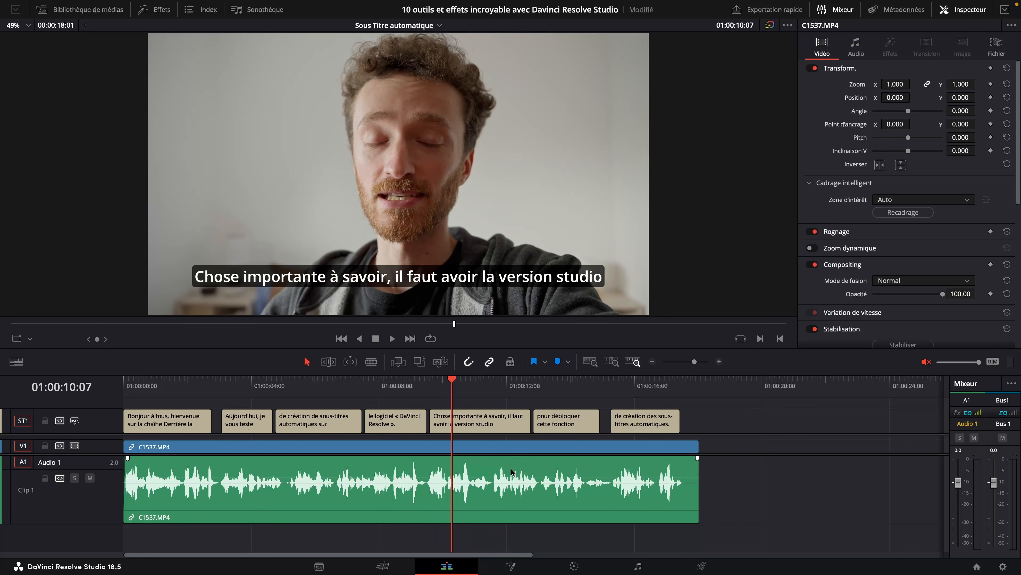
# In the subtitle track style, toggle the background off and on and the drop shadow on and off to compare.
pyautogui.click(467, 432)
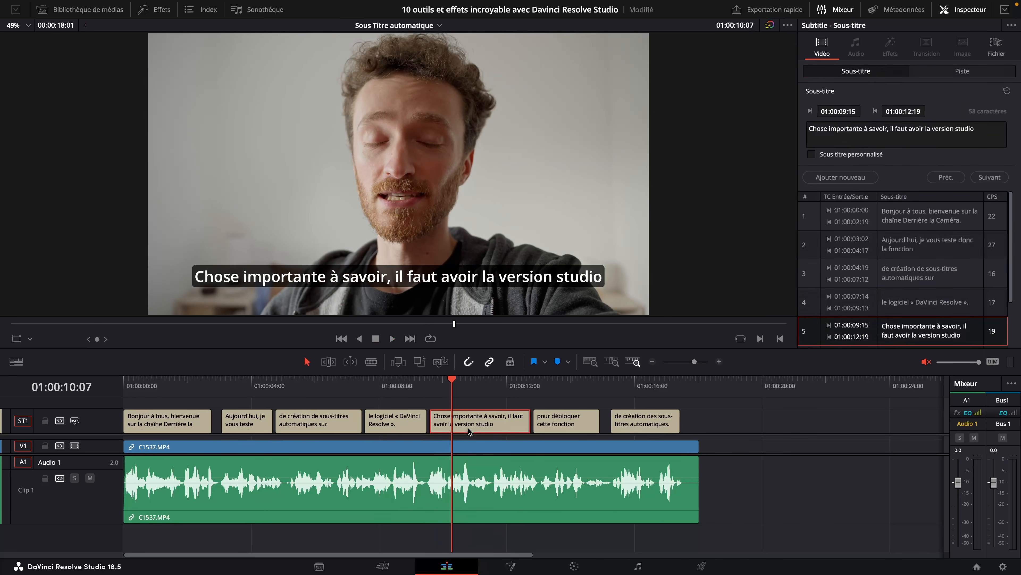
pyautogui.click(950, 74)
pyautogui.scroll(-5, 914, 298)
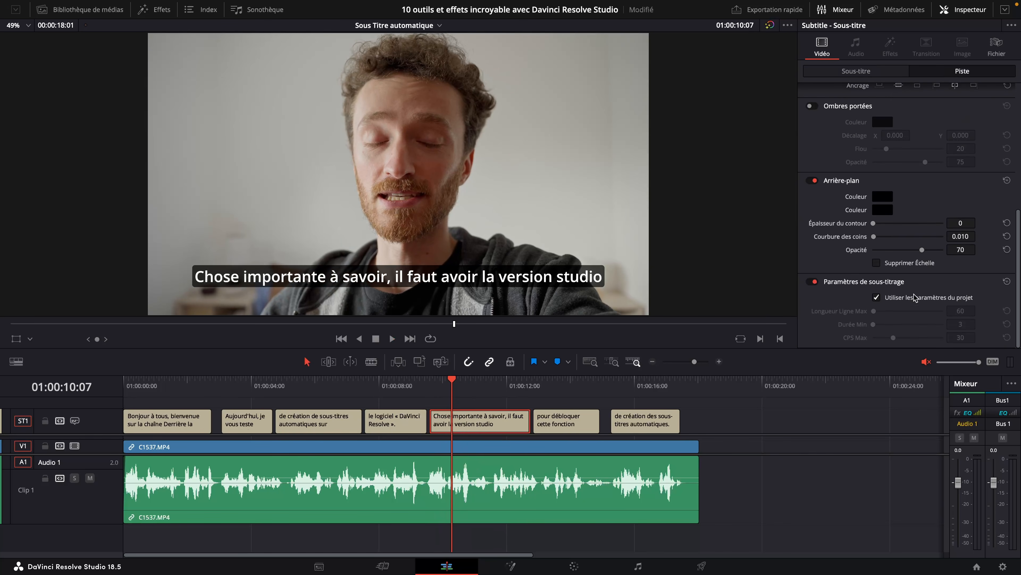
pyautogui.click(813, 180)
pyautogui.click(812, 180)
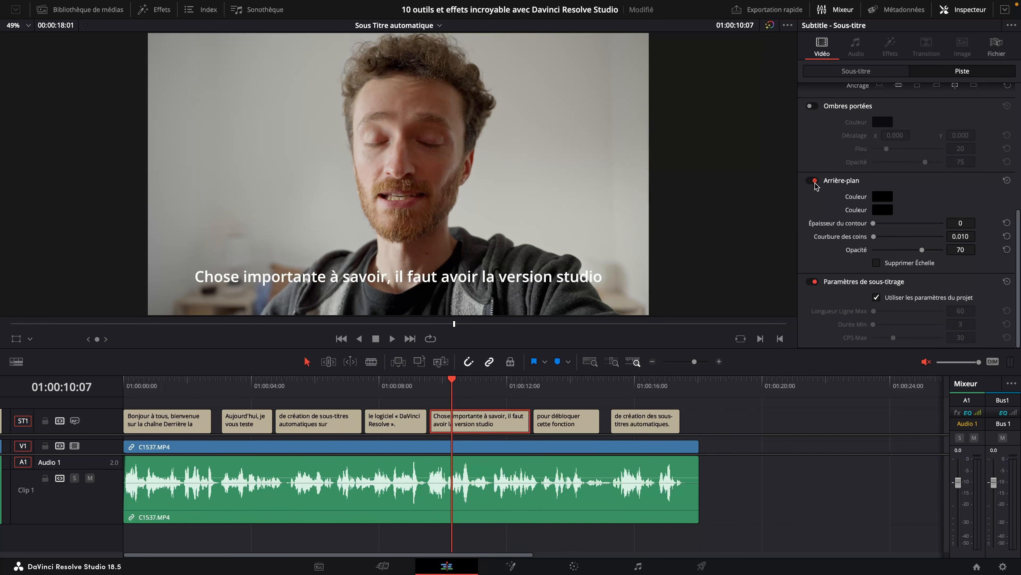
pyautogui.click(810, 106)
pyautogui.click(810, 106)
# Set the subtitle track's font to PingFang TC and its vertical position to 228.
pyautogui.scroll(6, 890, 318)
pyautogui.click(919, 124)
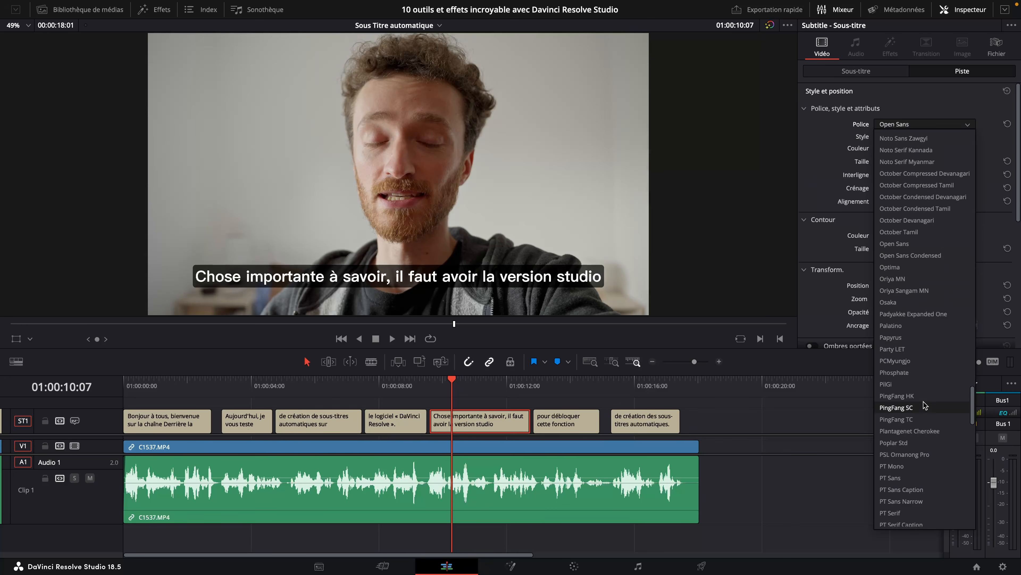
pyautogui.click(920, 419)
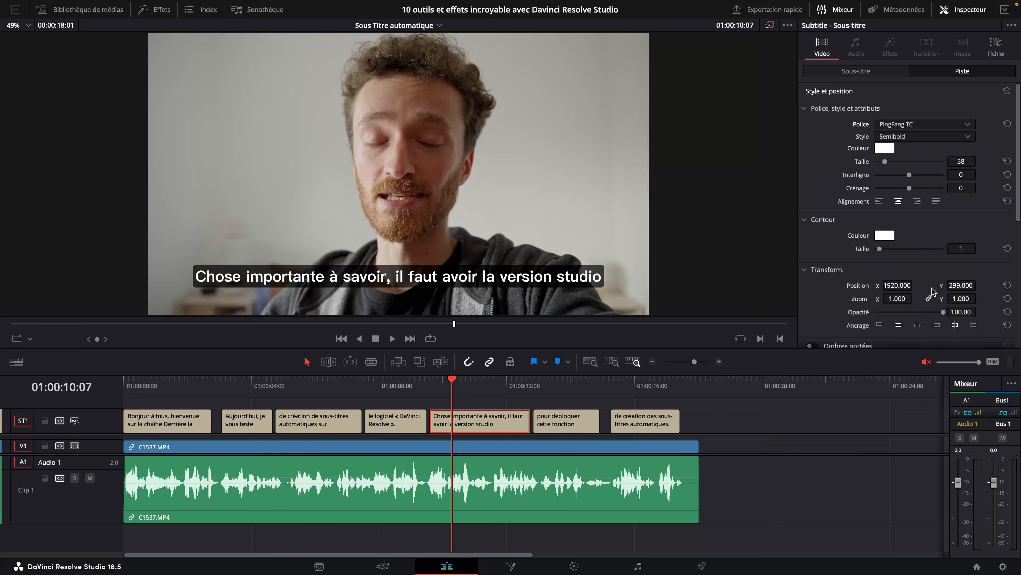
pyautogui.moveTo(961, 159)
pyautogui.mouseDown()
pyautogui.moveTo(948, 158)
pyautogui.moveTo(961, 157)
pyautogui.mouseUp()
pyautogui.moveTo(967, 287)
pyautogui.mouseDown()
pyautogui.moveTo(957, 288)
pyautogui.moveTo(967, 286)
pyautogui.mouseUp()
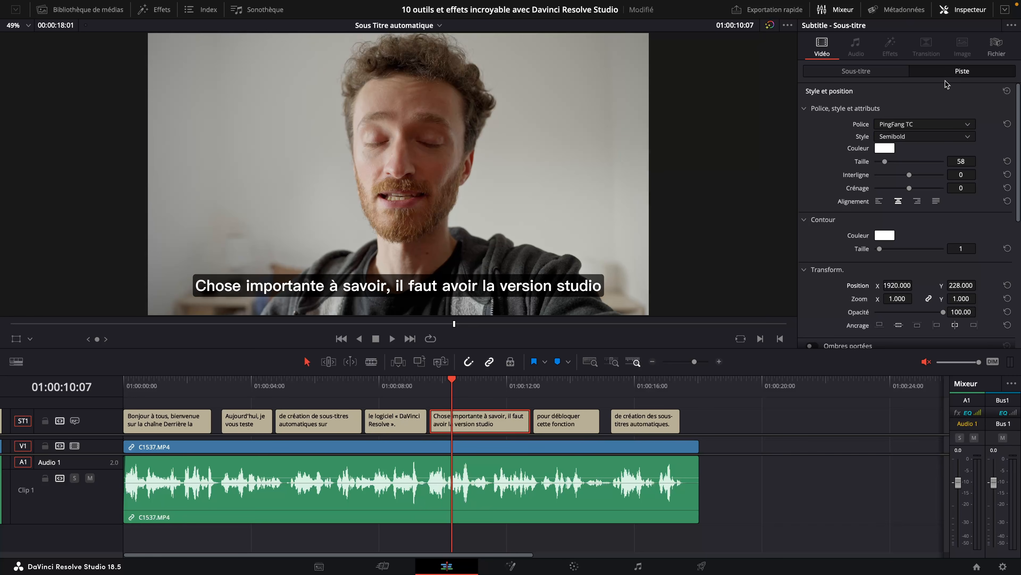
# Move the playhead to 01:00:01:09 to check the track styling on another subtitle and clear the subtitle selection.
pyautogui.moveTo(181, 381)
pyautogui.mouseDown()
pyautogui.moveTo(144, 384)
pyautogui.moveTo(166, 387)
pyautogui.mouseUp()
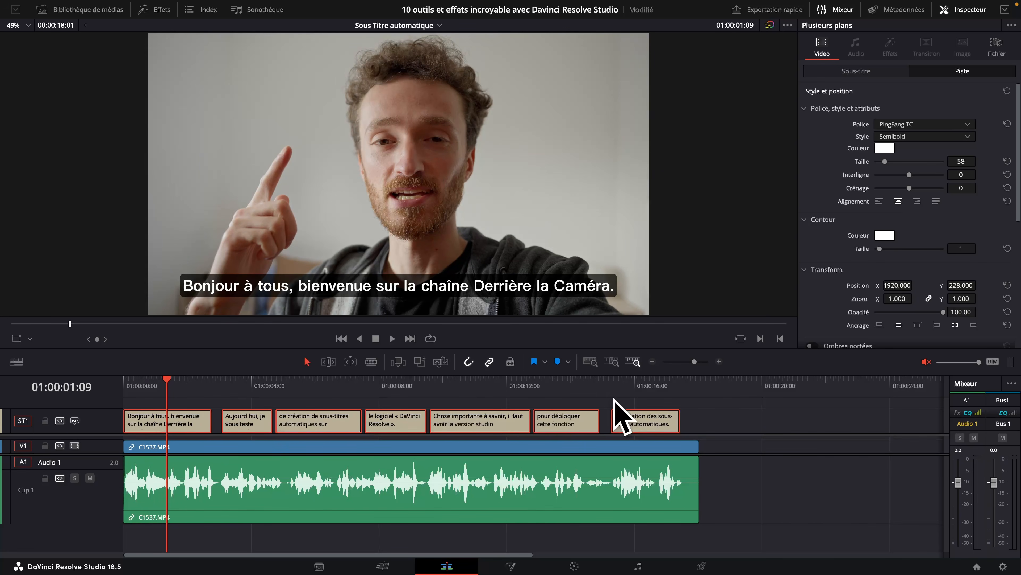
pyautogui.click(733, 418)
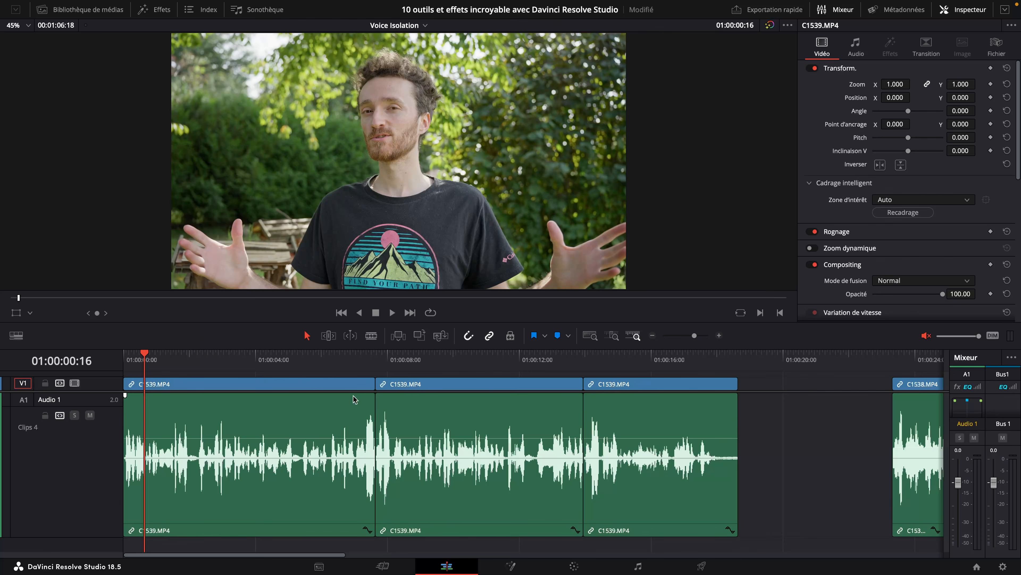
# Show the audio properties of the first C1539.MP4 clip, play it from 01:00:00:00, and return the playhead to 01:00:01:01.
pyautogui.click(856, 48)
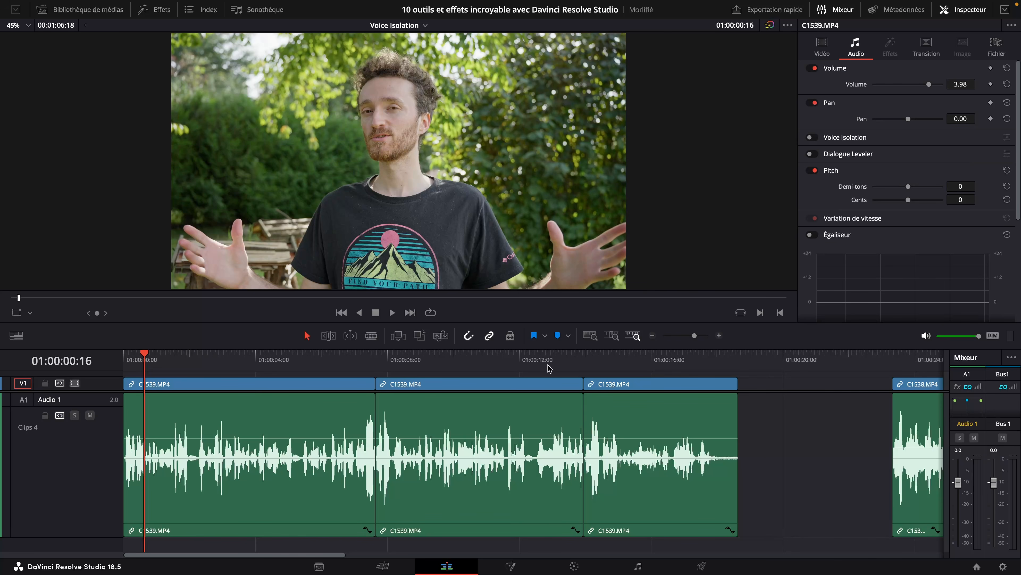
pyautogui.moveTo(159, 361); pyautogui.dragTo(93, 363)
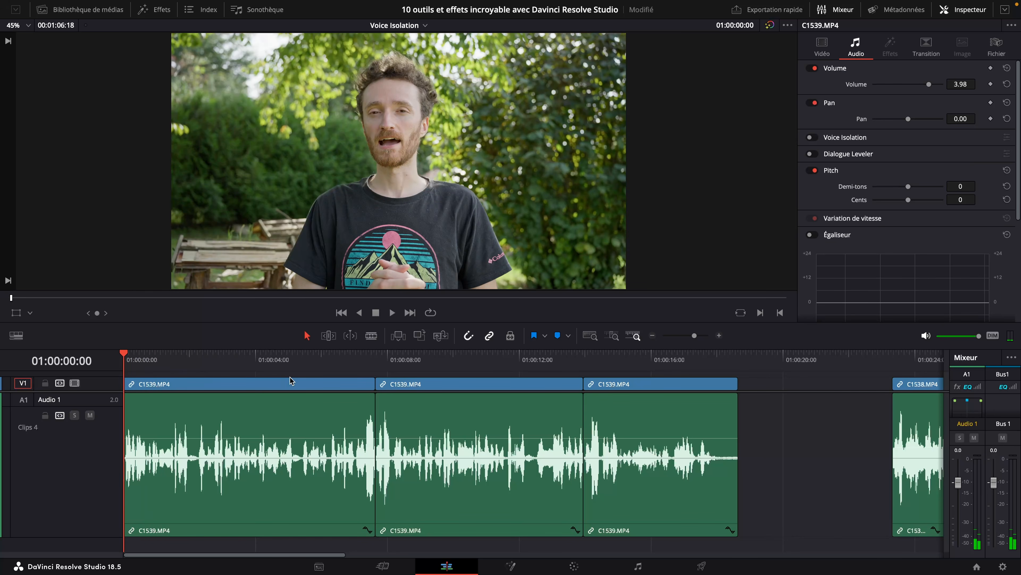
pyautogui.press('space')
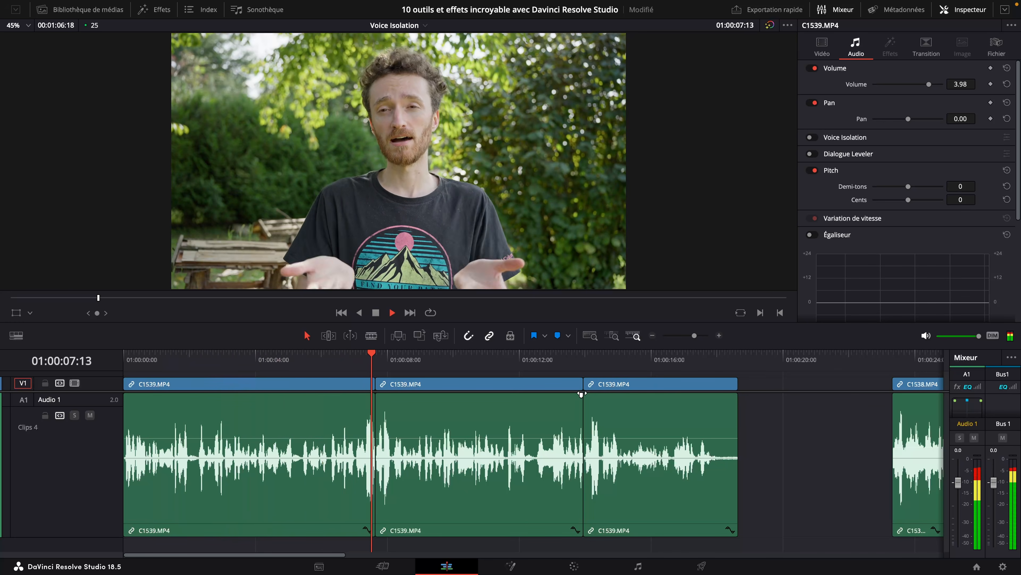
pyautogui.click(378, 313)
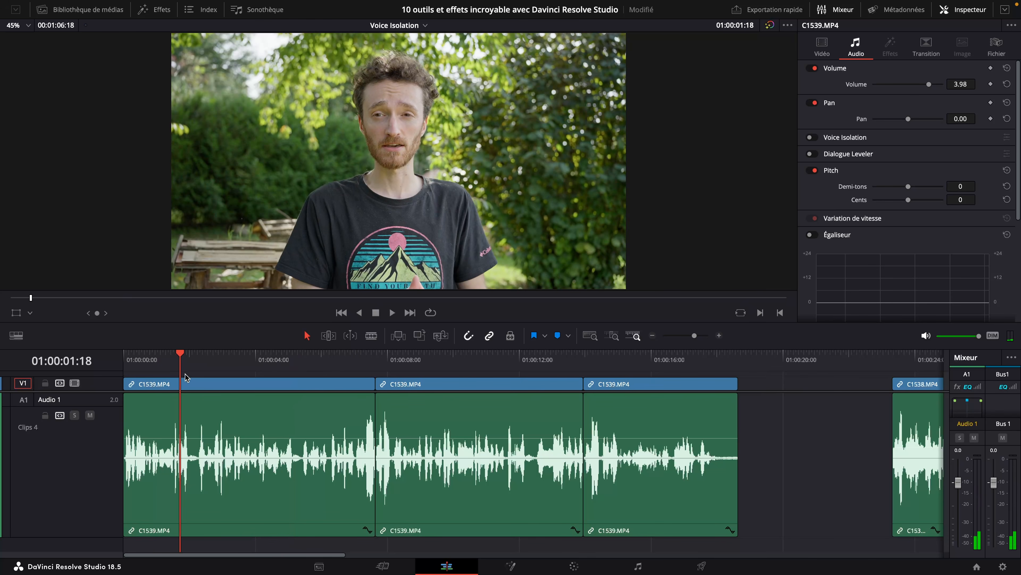
pyautogui.moveTo(177, 364); pyautogui.dragTo(152, 362)
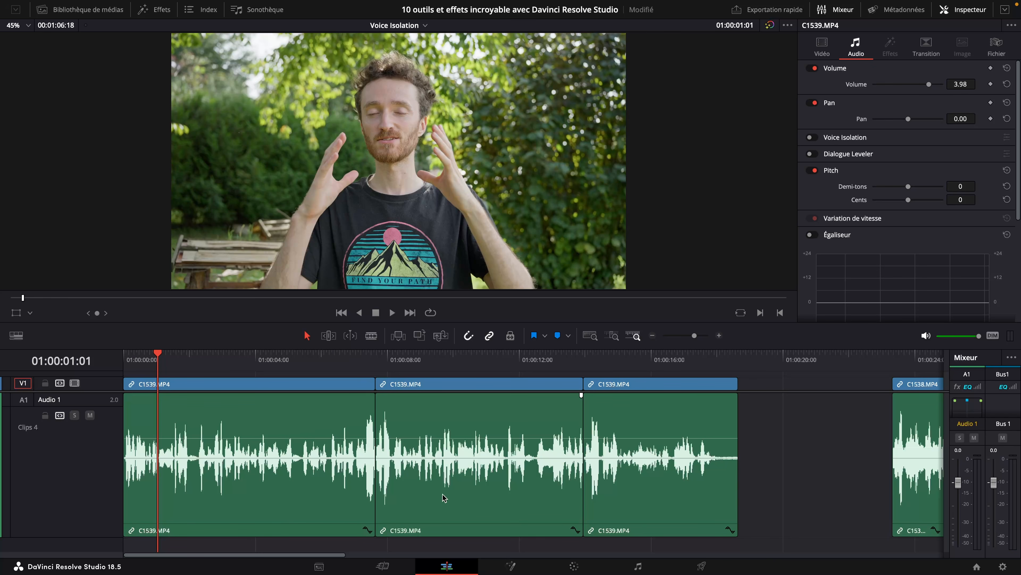
# In Fairlight, open the Audio 1 track's Voice Isolation settings and enlarge the track and its waveforms.
pyautogui.click(637, 564)
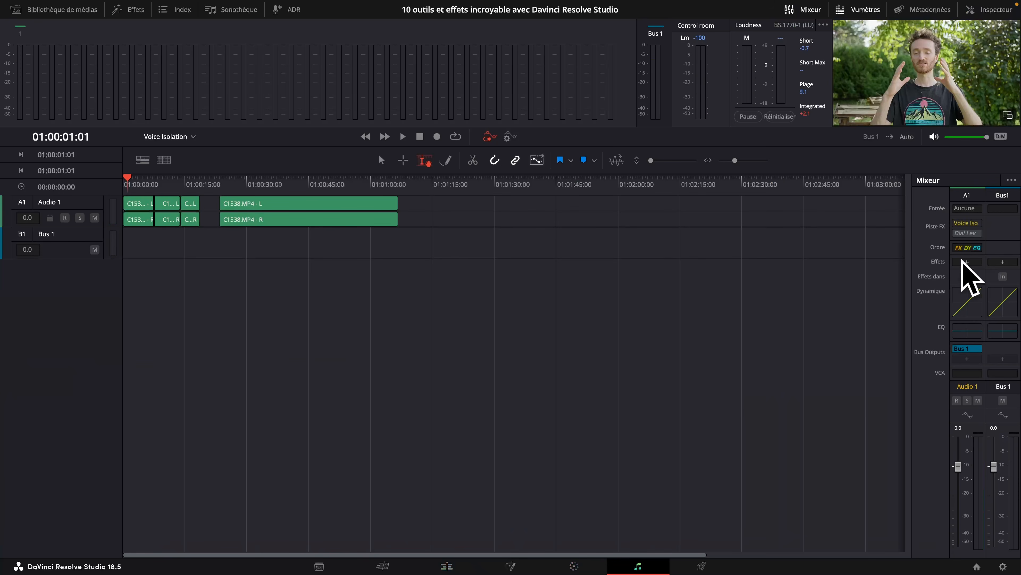
pyautogui.click(977, 228)
pyautogui.moveTo(82, 227); pyautogui.dragTo(112, 330)
pyautogui.scroll(8, 130, 292)
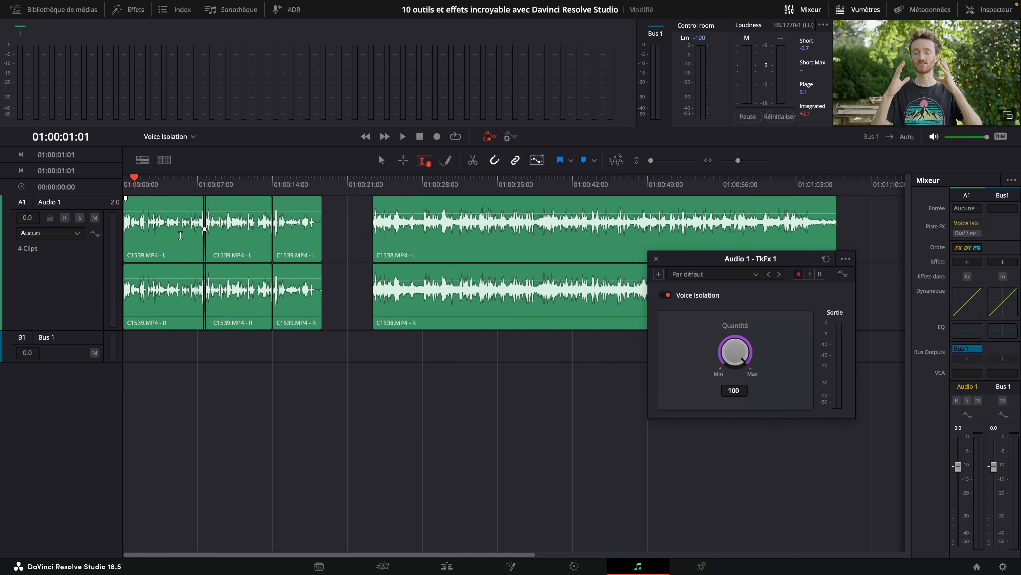
pyautogui.click(91, 338)
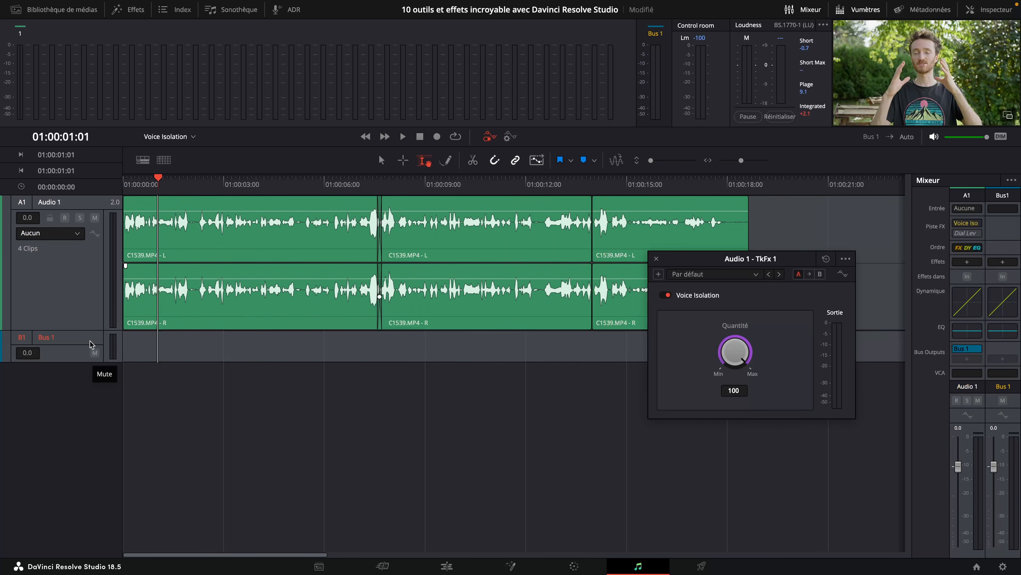
pyautogui.moveTo(95, 330); pyautogui.dragTo(95, 434)
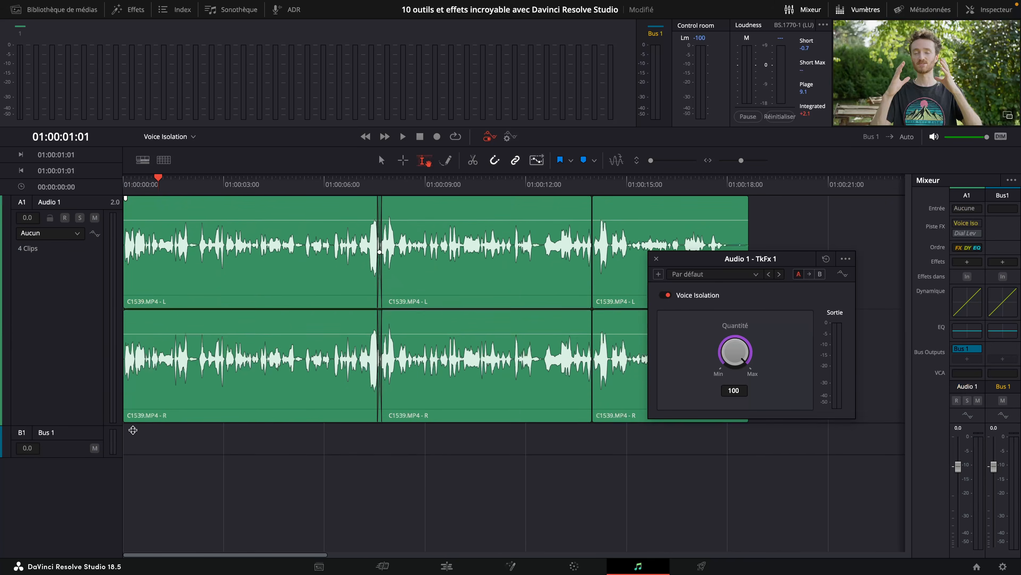
pyautogui.scroll(1, 156, 189)
# Play Audio 1 from 01:00:00:20 while toggling Voice Isolation to compare, leave it off and close the effect's settings.
pyautogui.click(157, 189)
pyautogui.press('space')
pyautogui.click(665, 296)
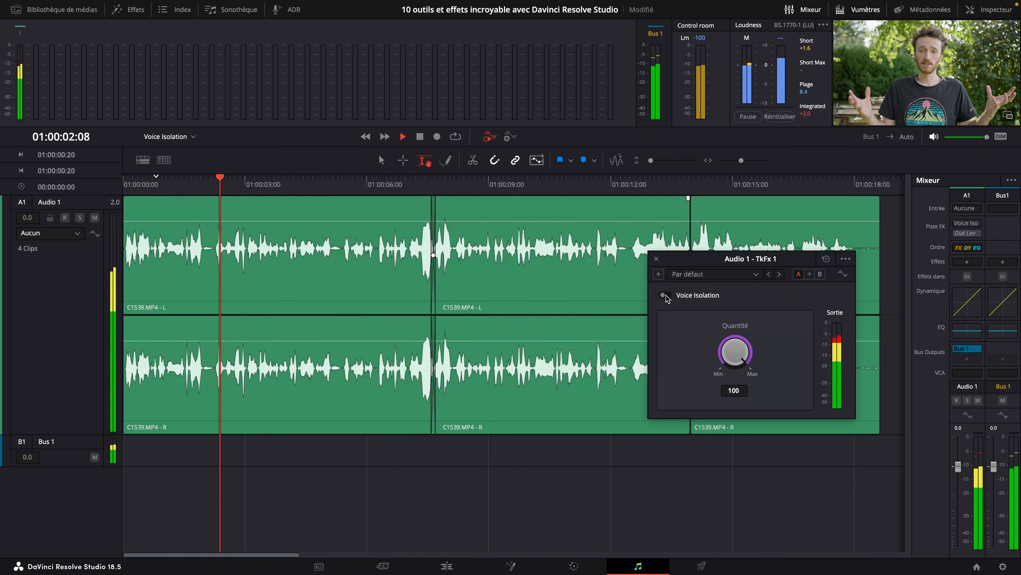
pyautogui.click(666, 296)
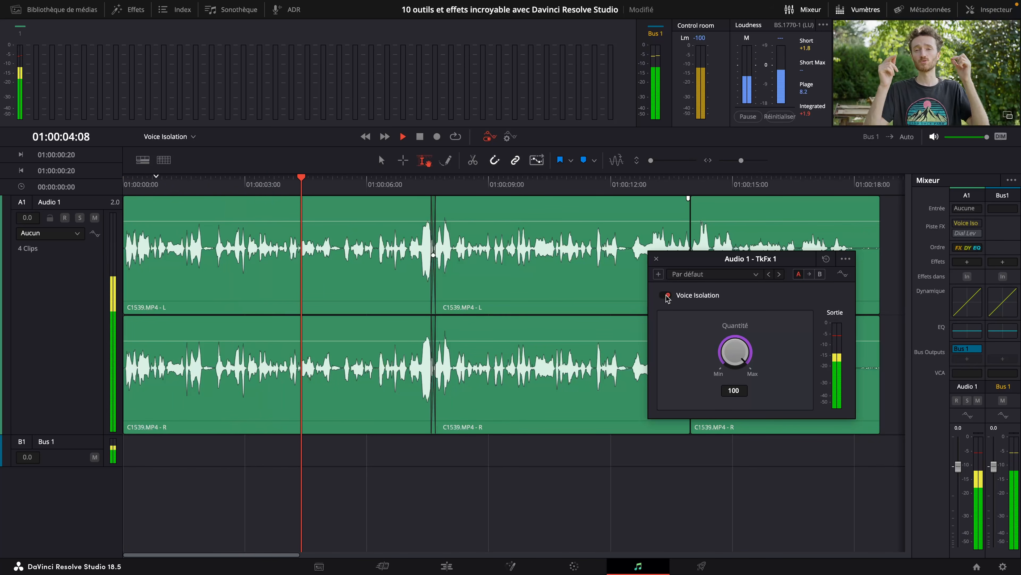
pyautogui.click(665, 295)
pyautogui.click(665, 296)
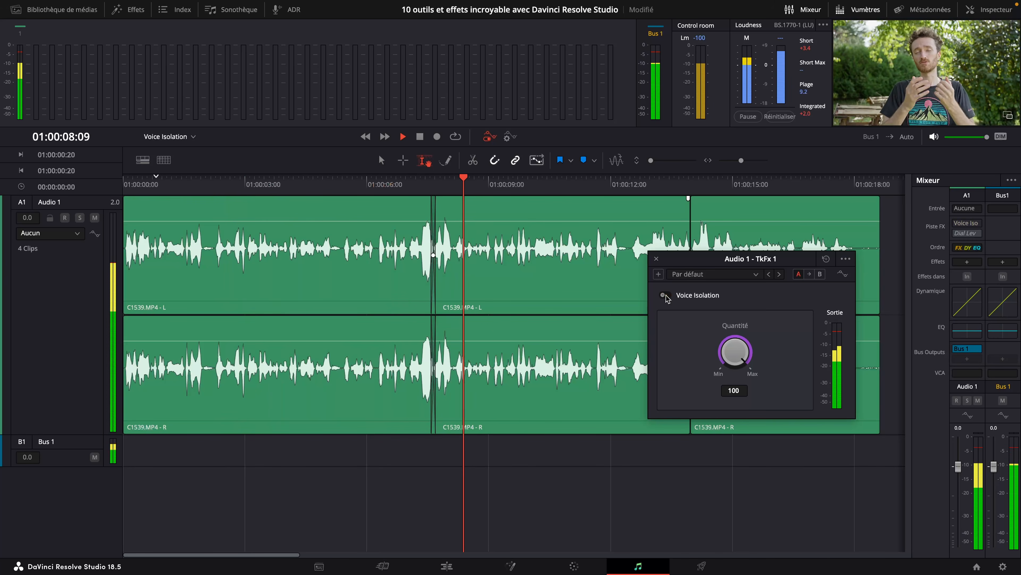
pyautogui.click(665, 295)
pyautogui.click(667, 296)
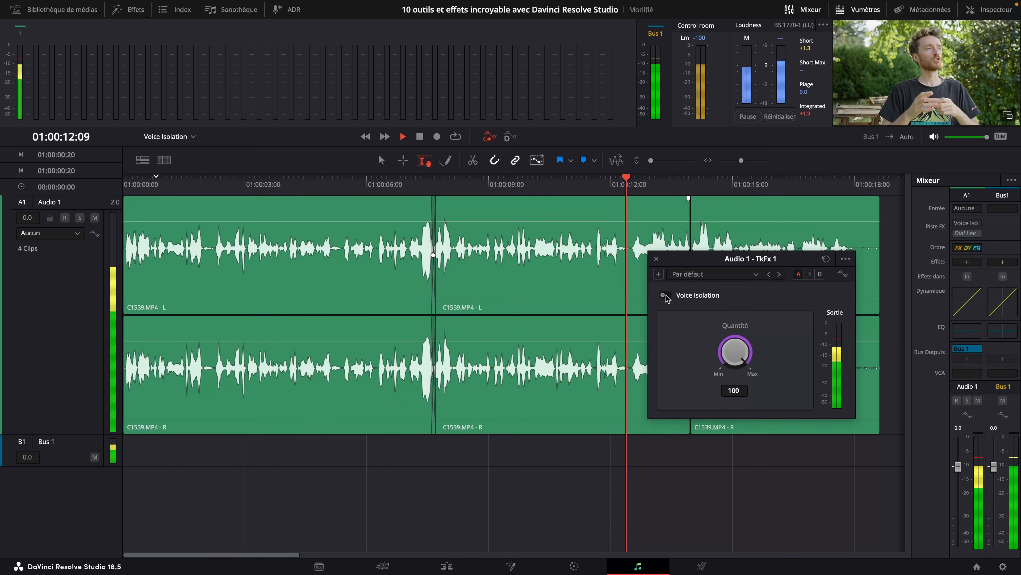
pyautogui.press('space')
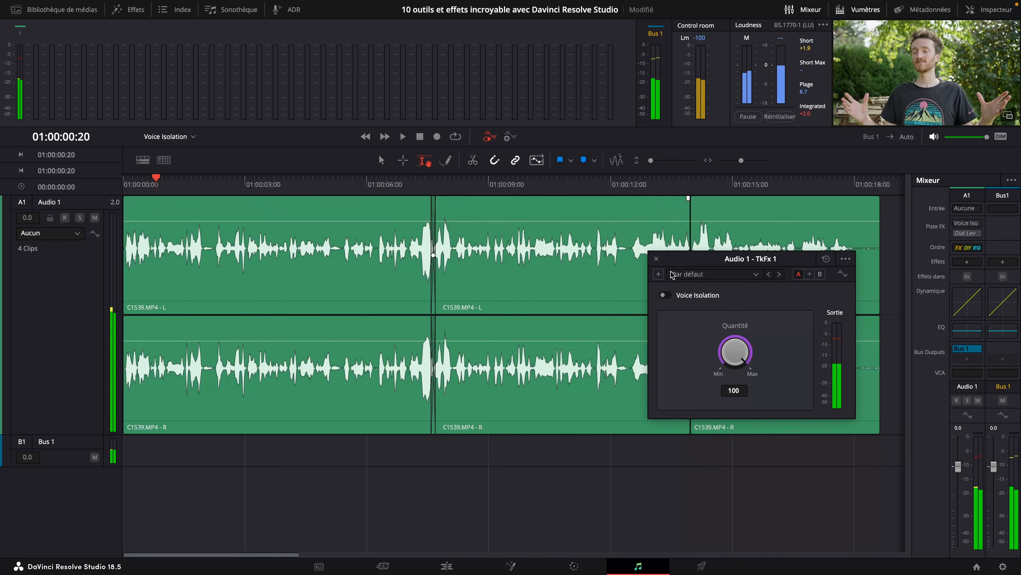
pyautogui.click(657, 258)
pyautogui.scroll(-1, 636, 257)
pyautogui.scroll(-2, 636, 257)
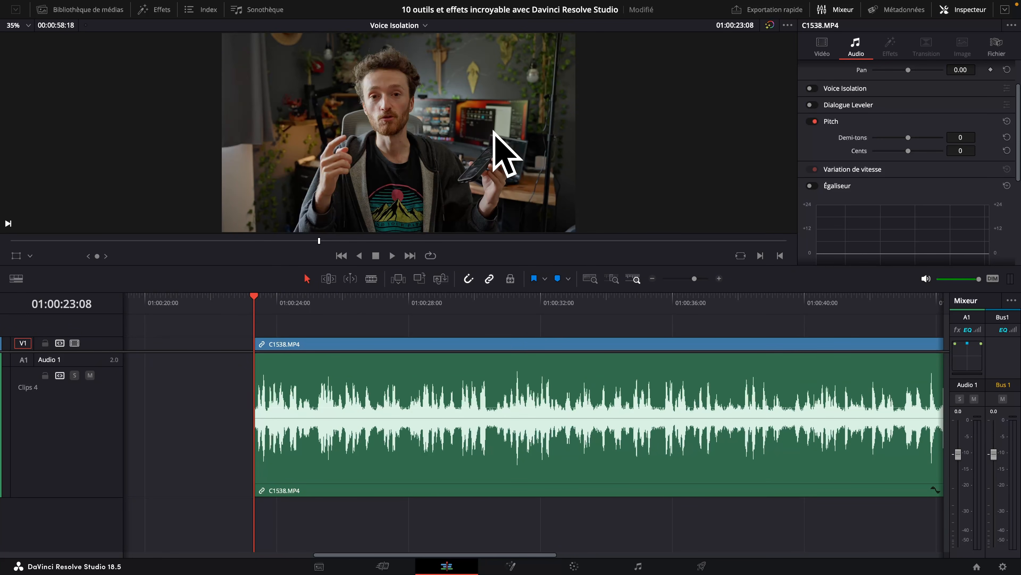
# Play the C1538.MP4 clip and enable its Voice Isolation at 100, switching it off and on again to compare.
pyautogui.scroll(2, 911, 161)
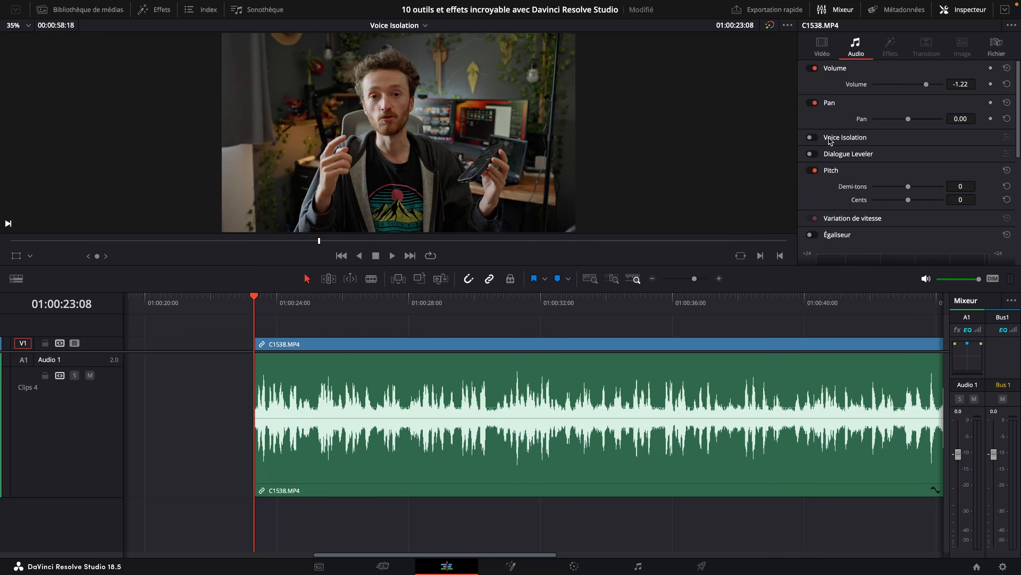
pyautogui.press('space')
pyautogui.click(652, 340)
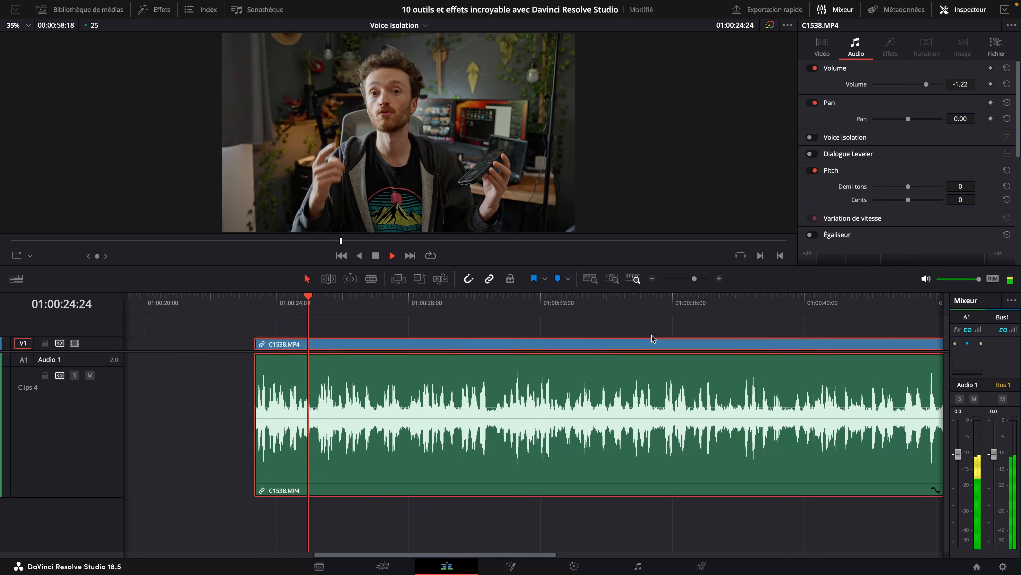
pyautogui.click(811, 138)
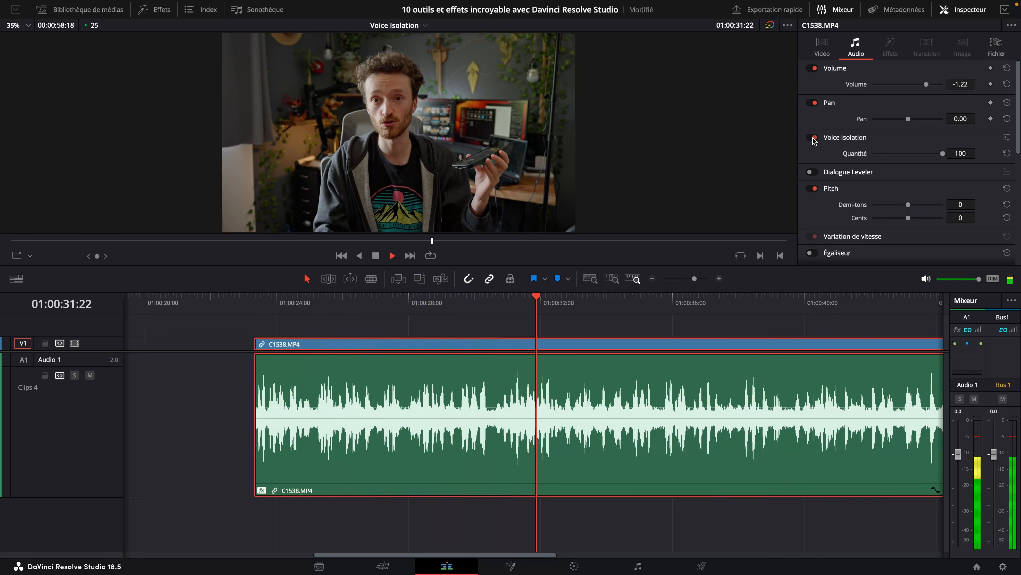
pyautogui.click(812, 138)
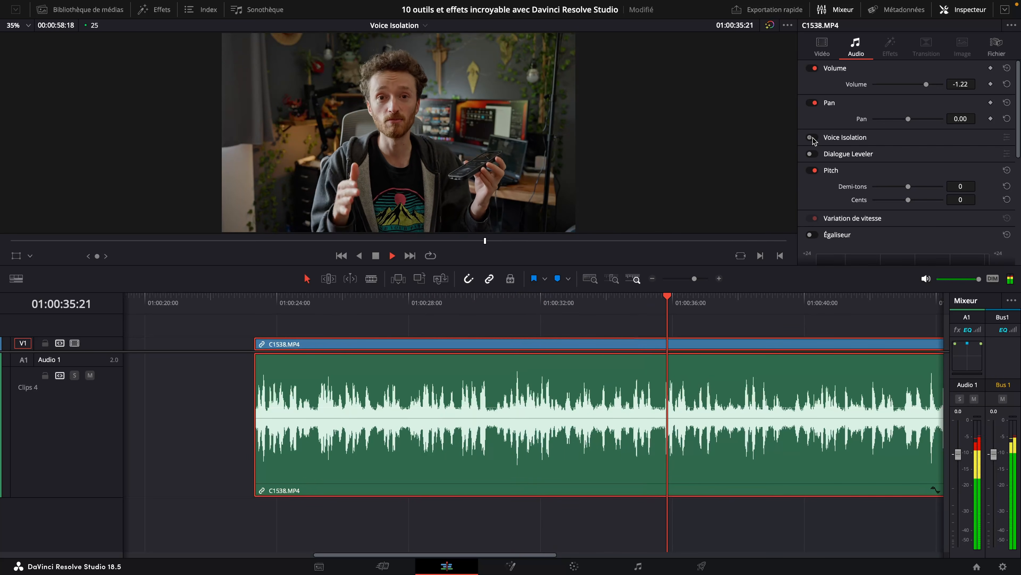
pyautogui.click(811, 138)
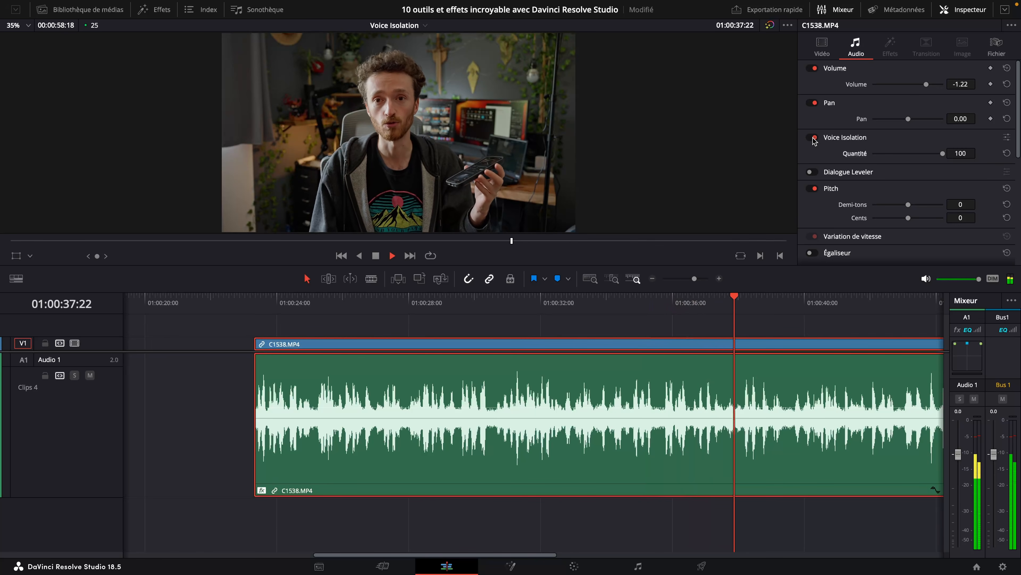
# Return the playhead to 01:00:29:16 in the C1538.MP4 clip.
pyautogui.hscroll(5, 752, 358)
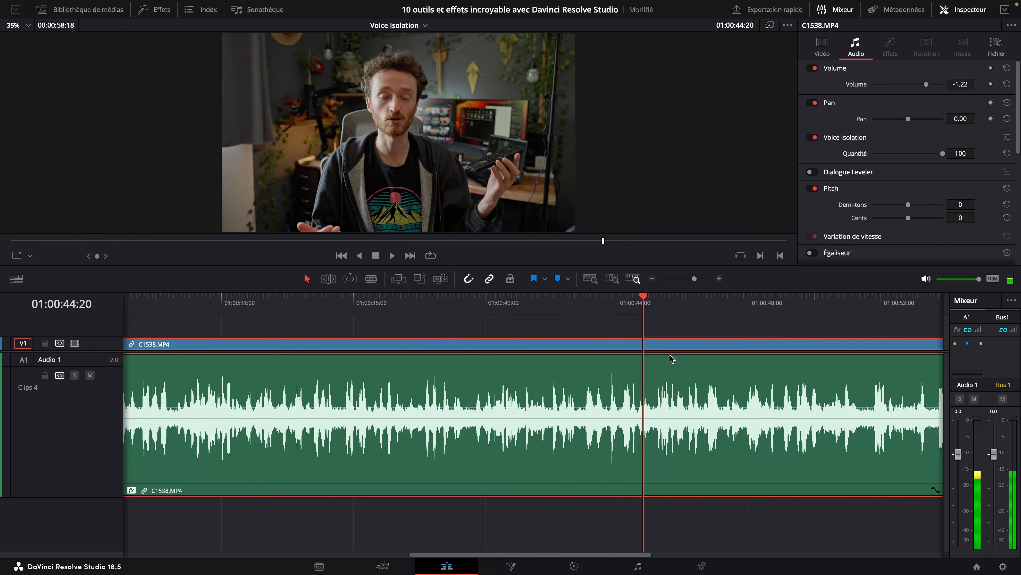
pyautogui.hscroll(-6, 525, 426)
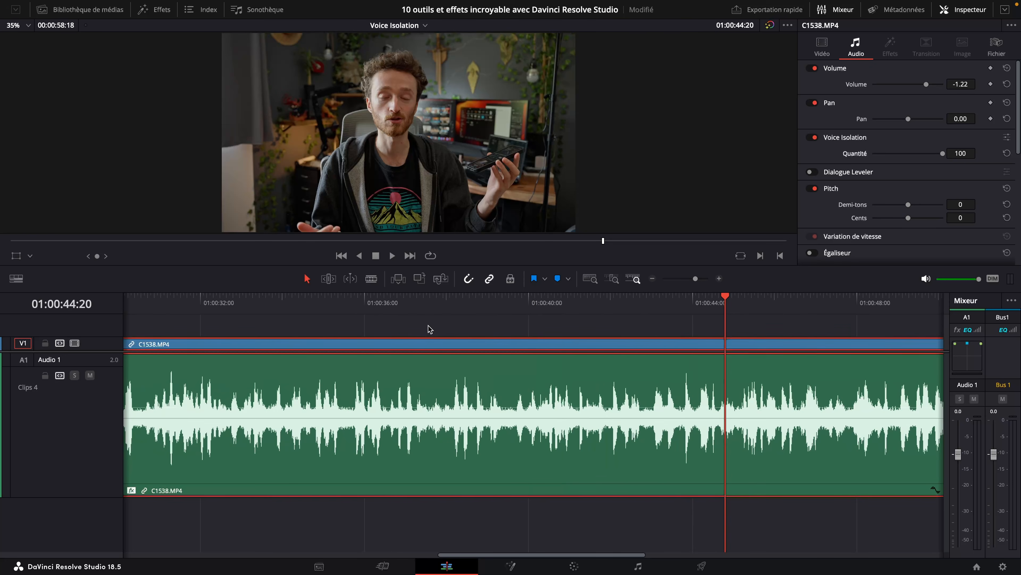
pyautogui.click(263, 300)
pyautogui.hscroll(-3, 350, 328)
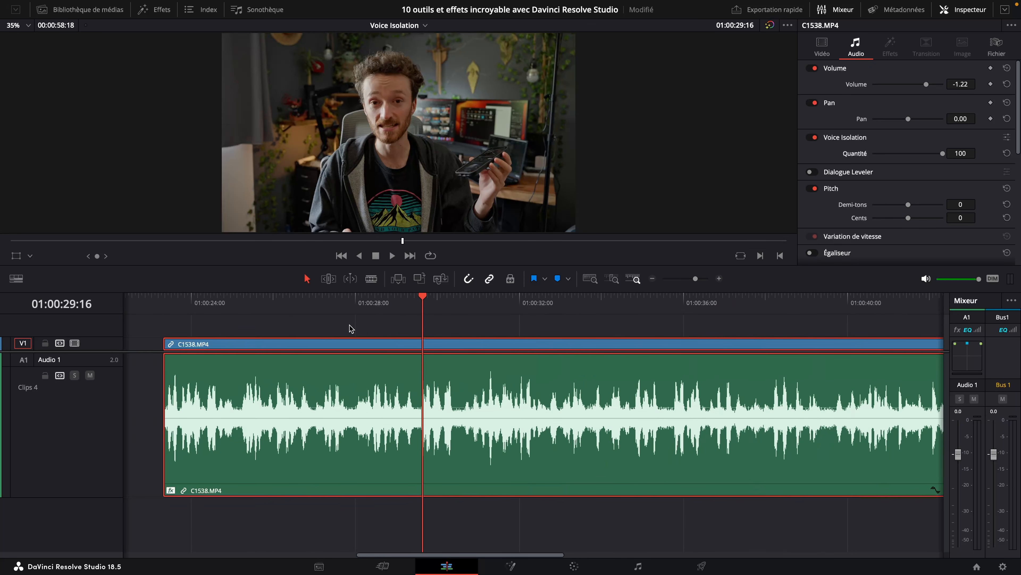
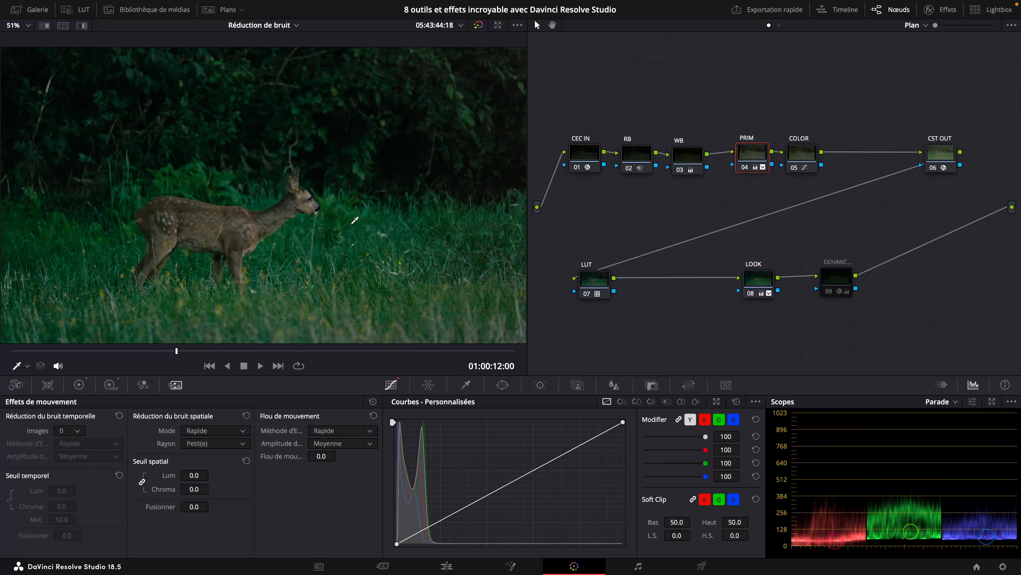
# Disable the RB node to view the deer shot up close without noise reduction.
pyautogui.scroll(2, 277, 164)
pyautogui.click(643, 157)
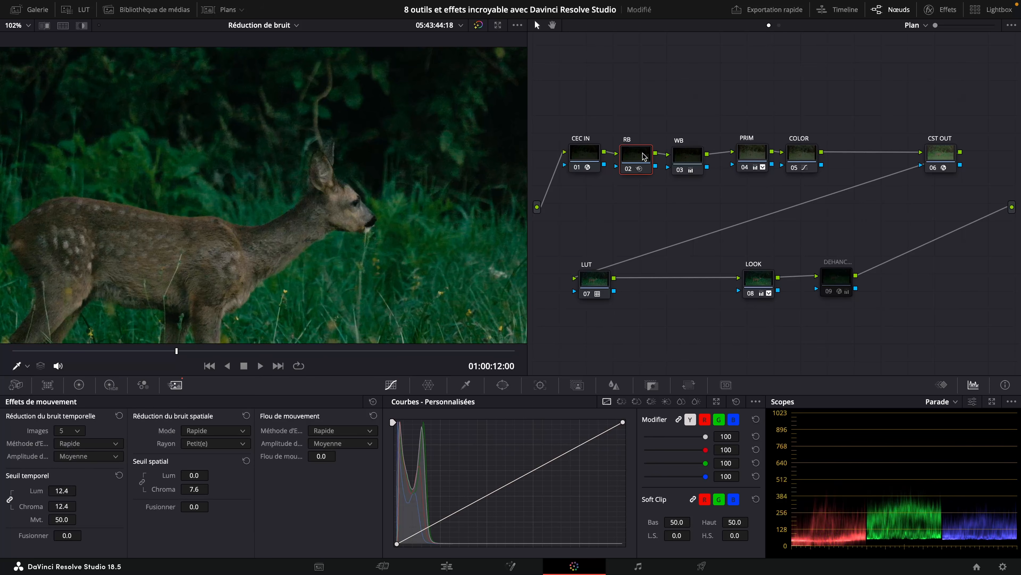
pyautogui.hotkey('ctrl', 'd')
pyautogui.scroll(1, 331, 228)
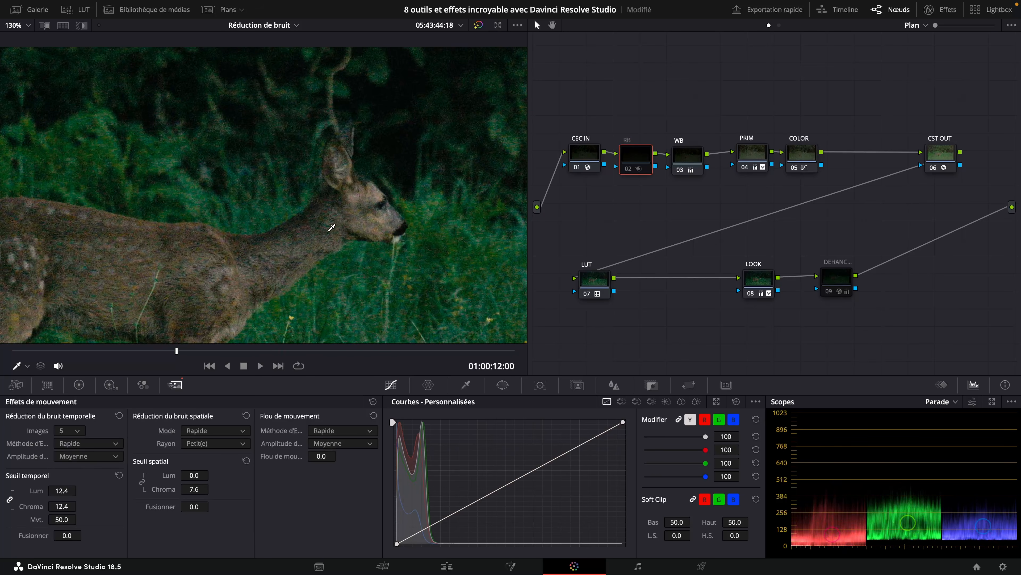
# Examine the noise on the deer's head and body at varying magnifications with noise reduction off.
pyautogui.scroll(-3, 331, 227)
pyautogui.scroll(2, 296, 192)
pyautogui.scroll(3, 296, 192)
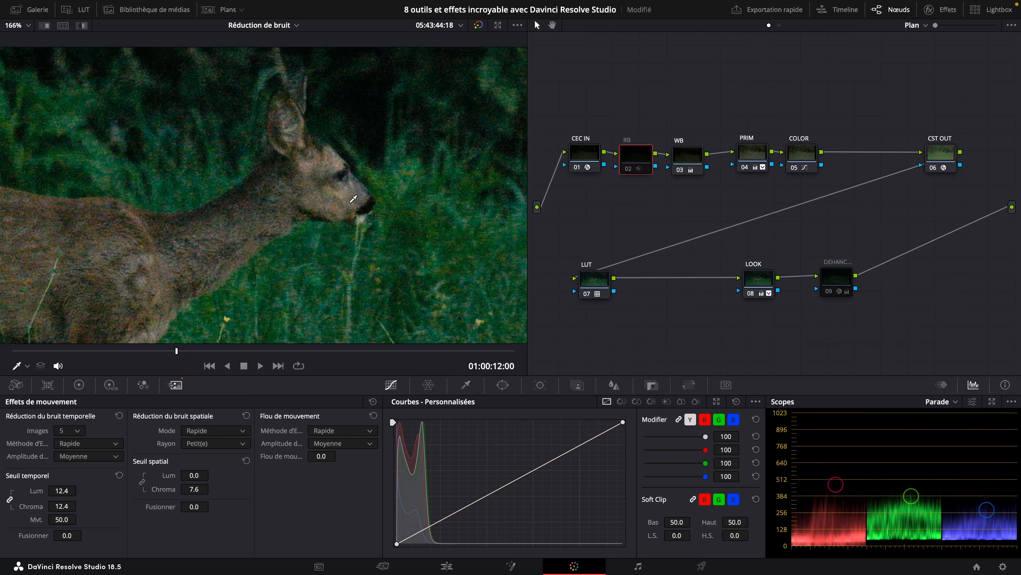
pyautogui.scroll(-2, 353, 199)
pyautogui.scroll(3, 308, 201)
pyautogui.scroll(-3, 427, 181)
pyautogui.scroll(2, 262, 207)
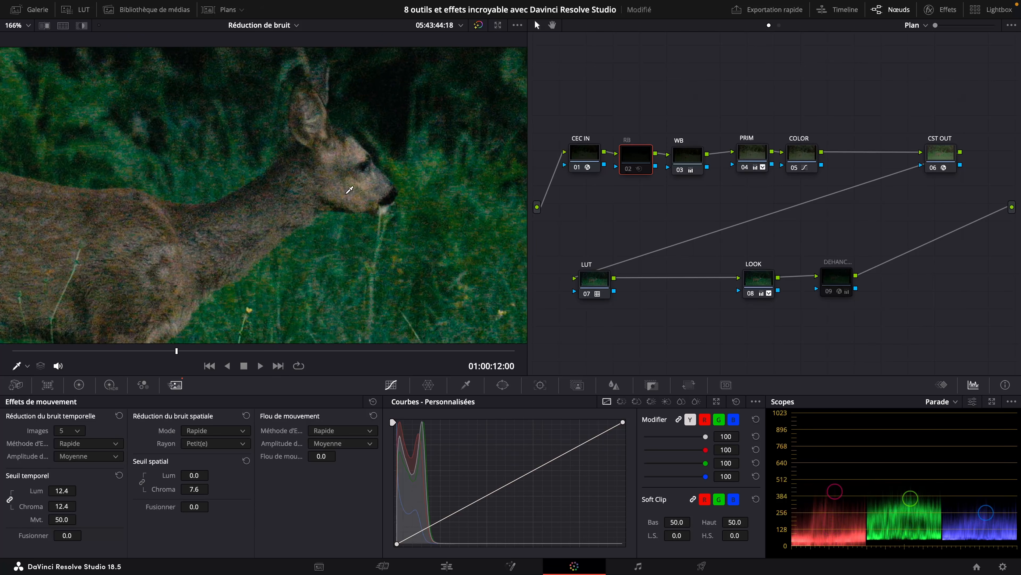
pyautogui.scroll(-3, 349, 190)
pyautogui.scroll(2, 285, 191)
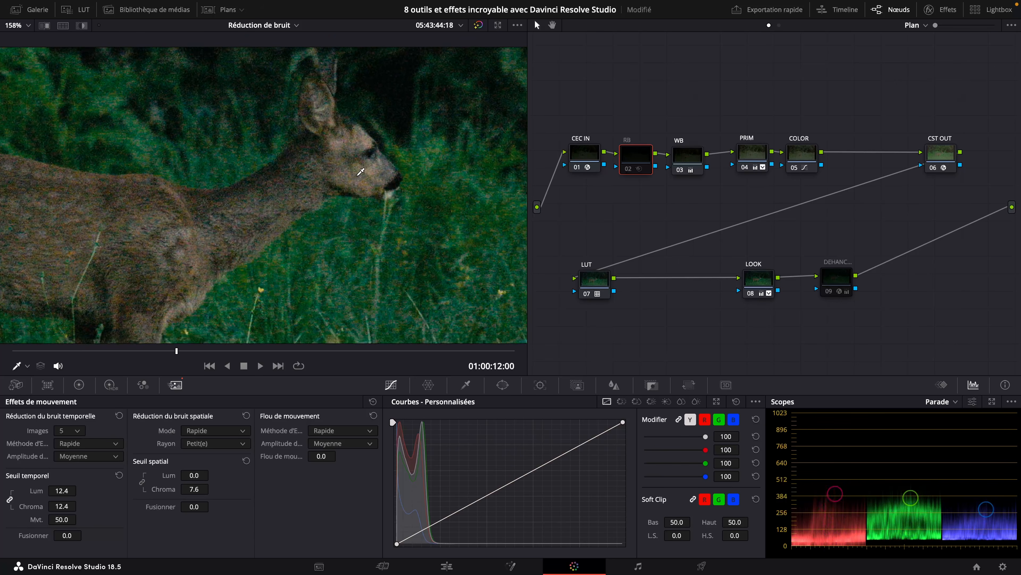
pyautogui.scroll(3, 361, 172)
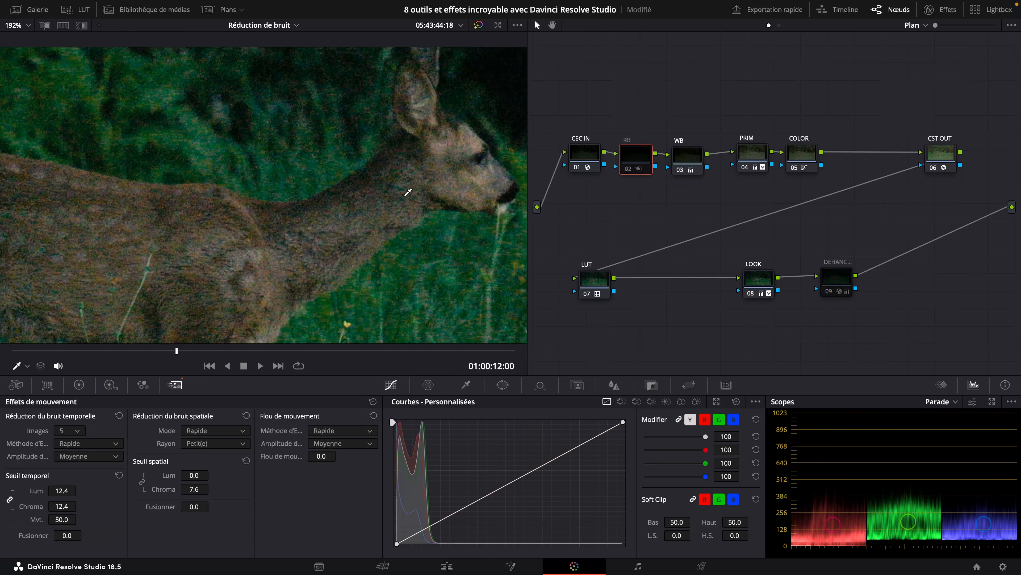
# Play the noisy deer shot up to 01:00:14:21, and re-enable the RB node to compare the deer's head up close.
pyautogui.press('space')
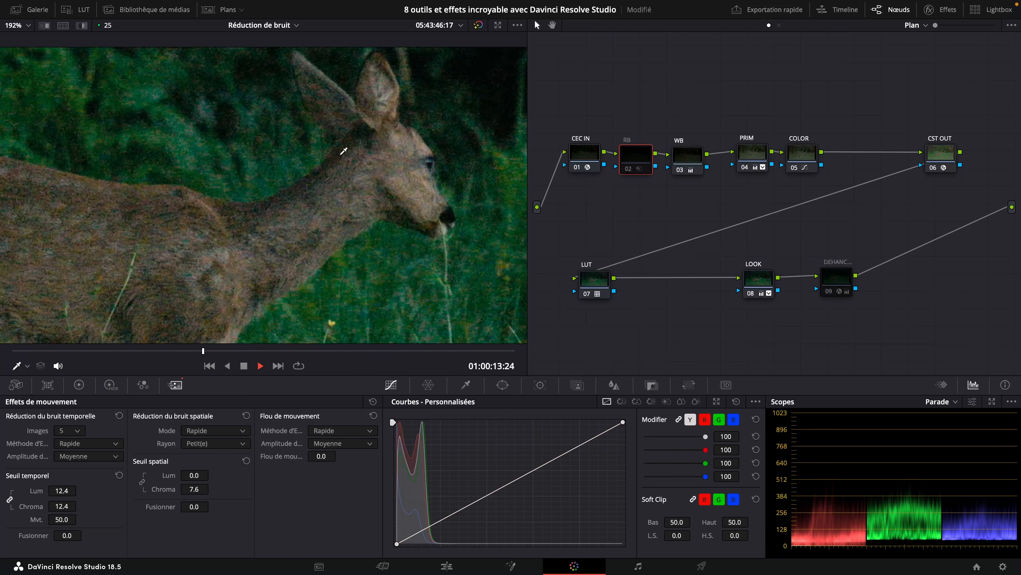
pyautogui.press('space')
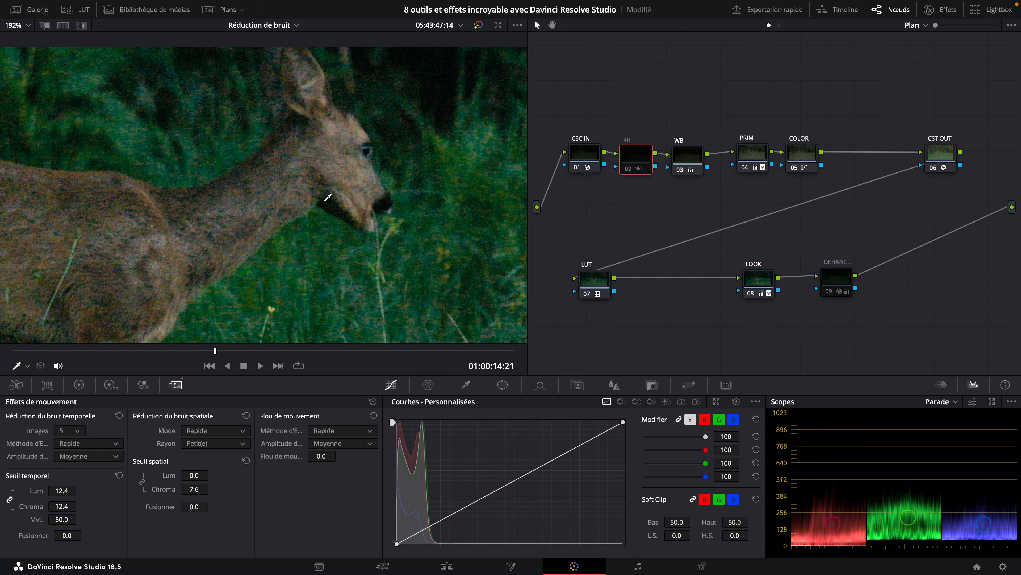
pyautogui.moveTo(335, 211); pyautogui.dragTo(343, 223)
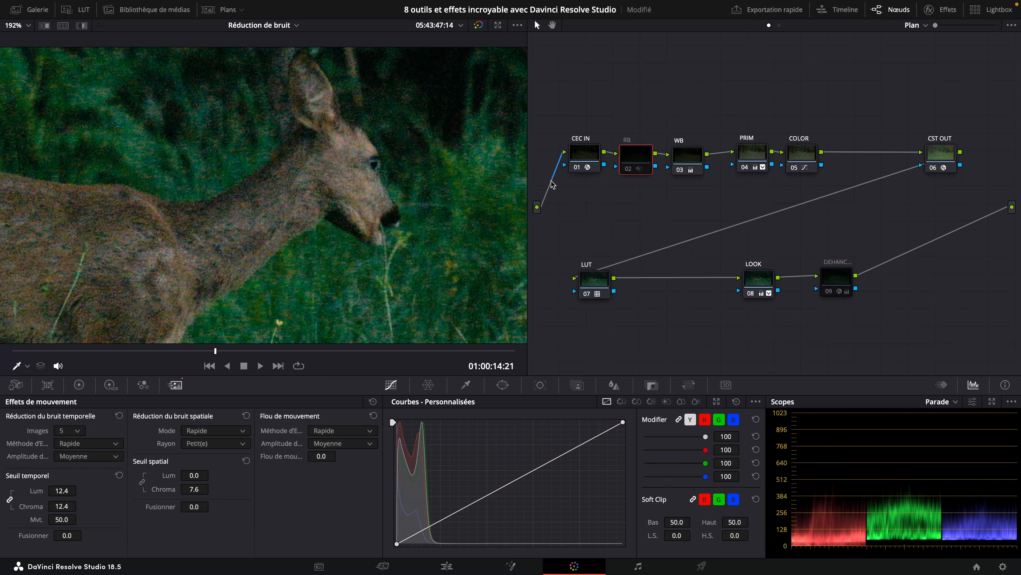
pyautogui.hotkey('ctrl', 'd')
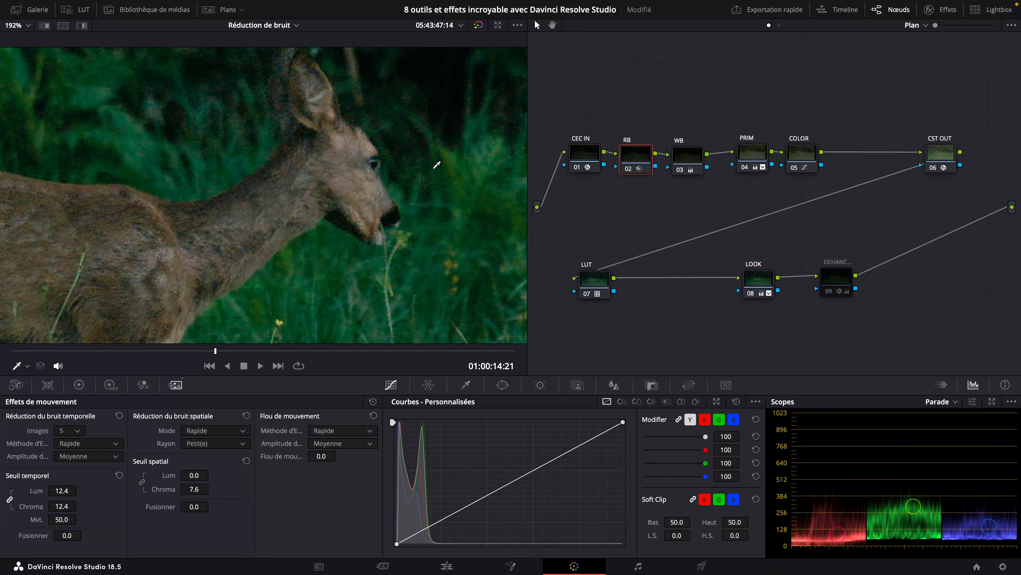
pyautogui.scroll(6, 413, 186)
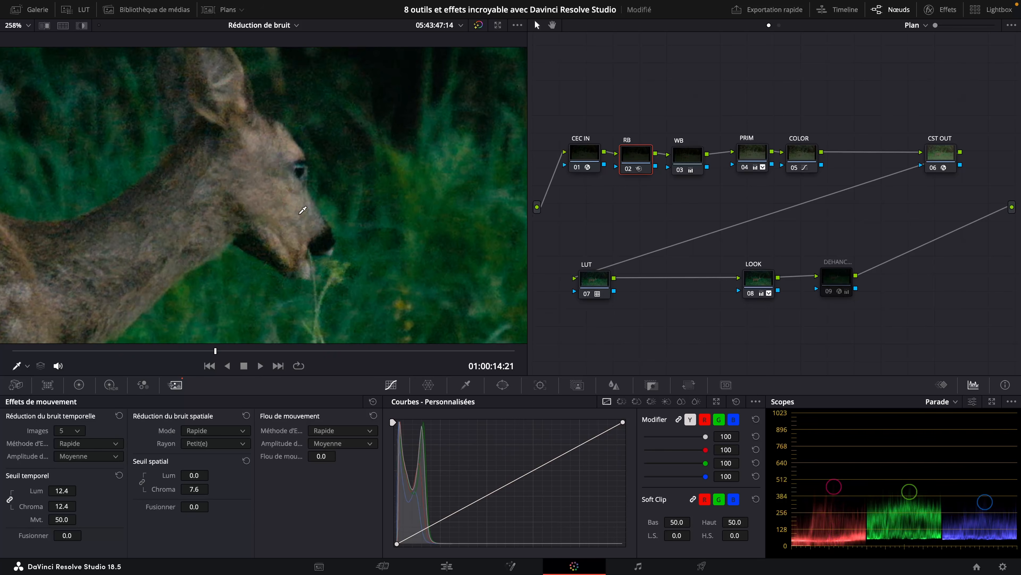
# Compare the deer's head with the RB node off and on, and raise the temporal thresholds to 13.2 and spatial chroma threshold to 8.4.
pyautogui.hotkey('ctrl', 'd')
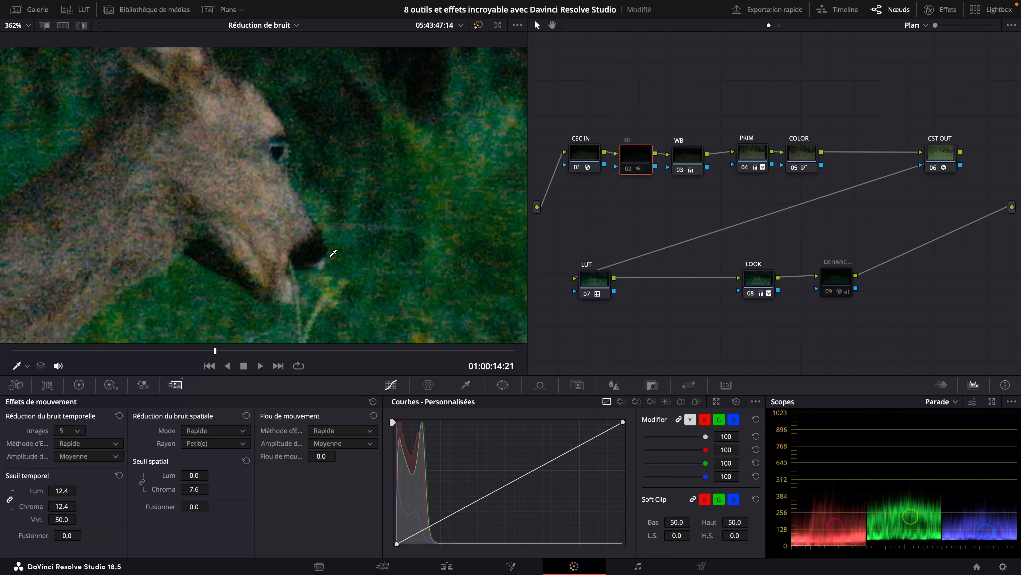
pyautogui.hotkey('ctrl', 'd')
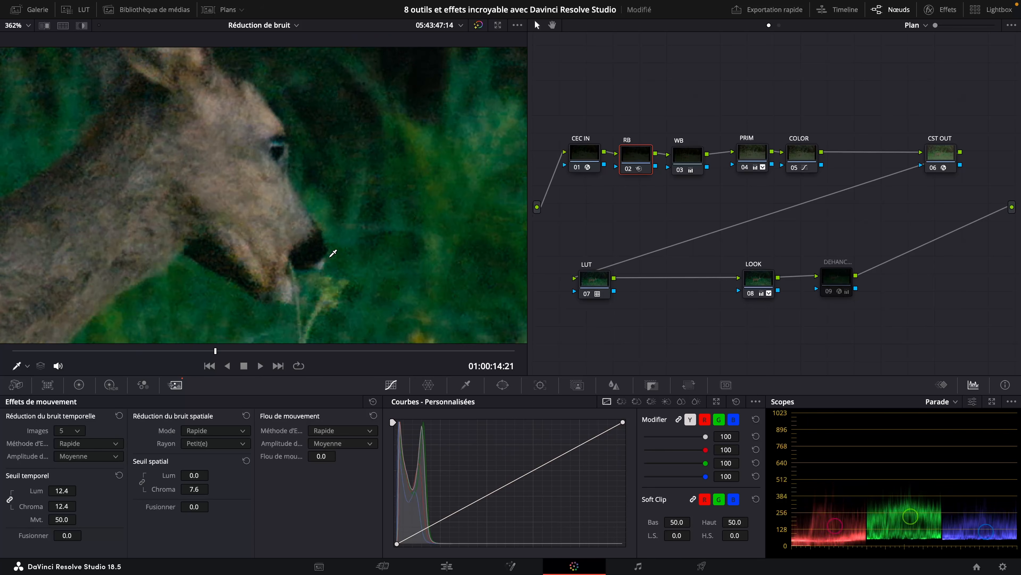
pyautogui.moveTo(173, 489); pyautogui.dragTo(176, 489)
pyautogui.moveTo(278, 177); pyautogui.dragTo(335, 173)
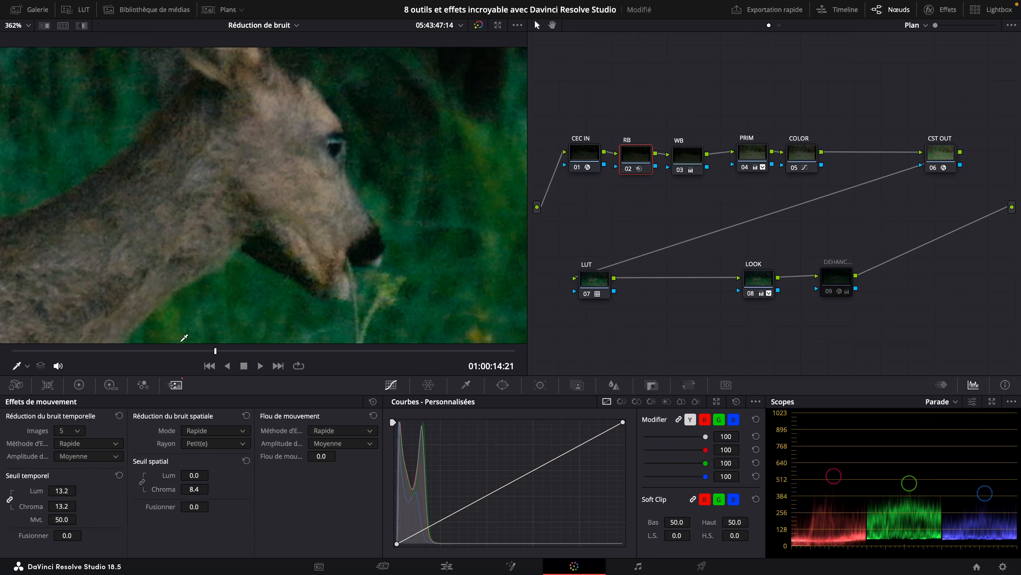
# Fit the deer shot to the viewer and play it full screen to examine the noise across the whole frame.
pyautogui.press('space')
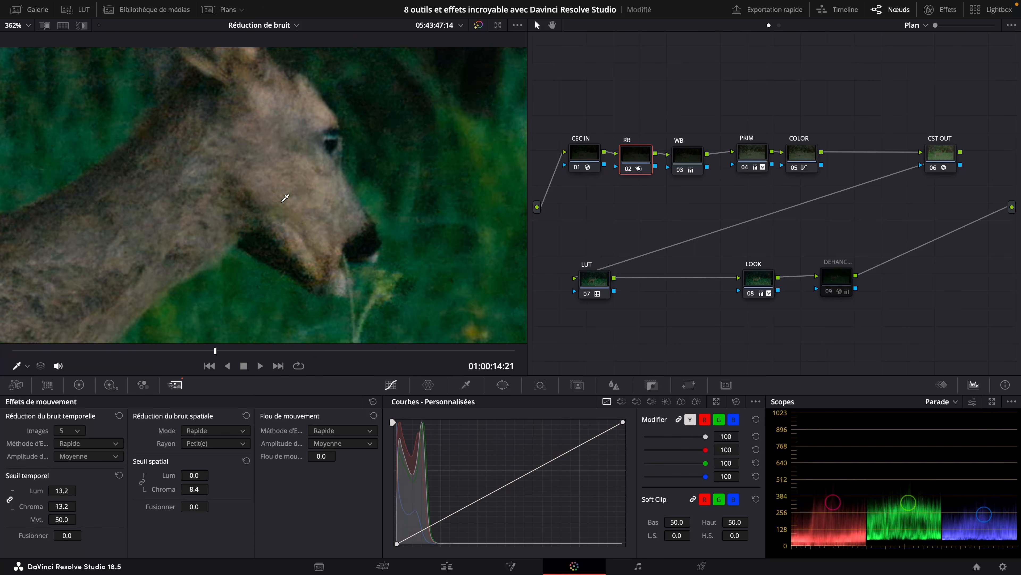
pyautogui.hotkey('shift', 'z')
pyautogui.press('super+f')
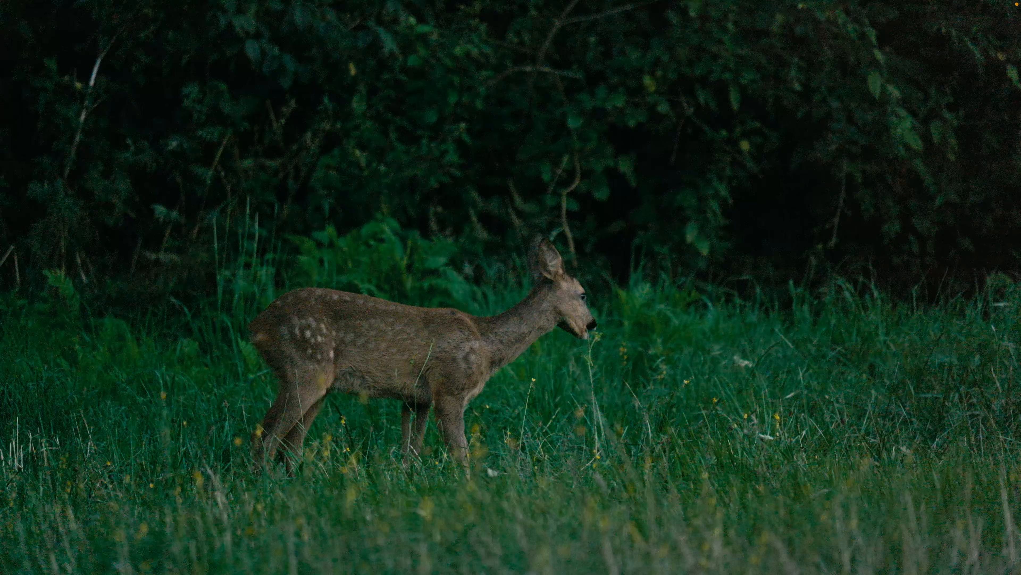
pyautogui.press('space')
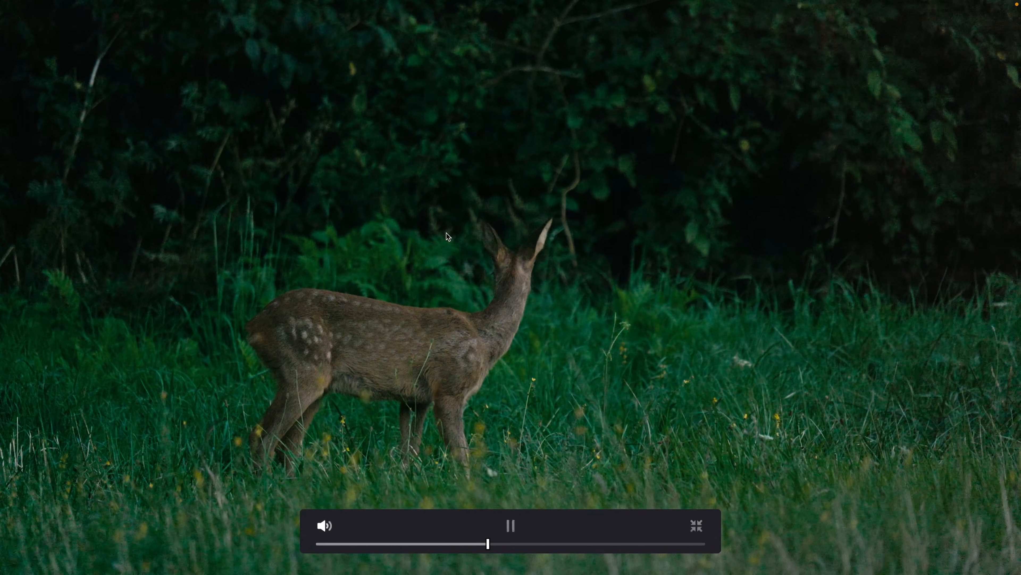
pyautogui.press('space')
pyautogui.press('space')
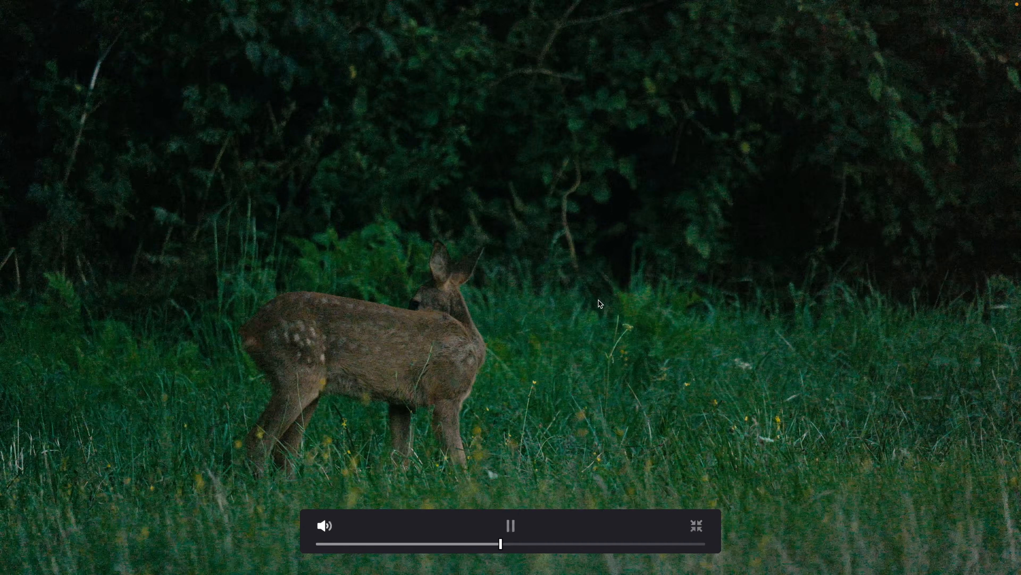
pyautogui.press('space')
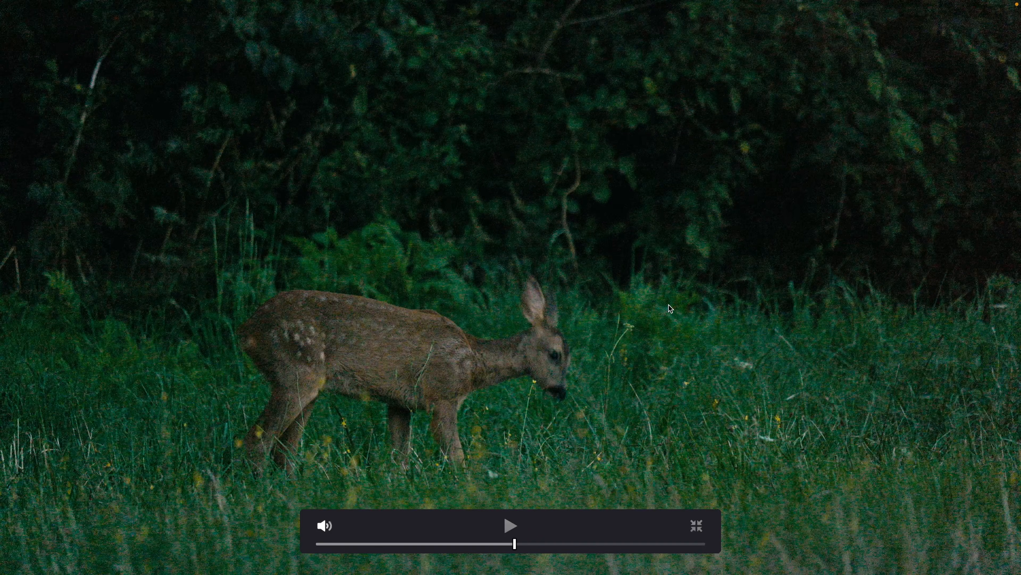
pyautogui.press('space')
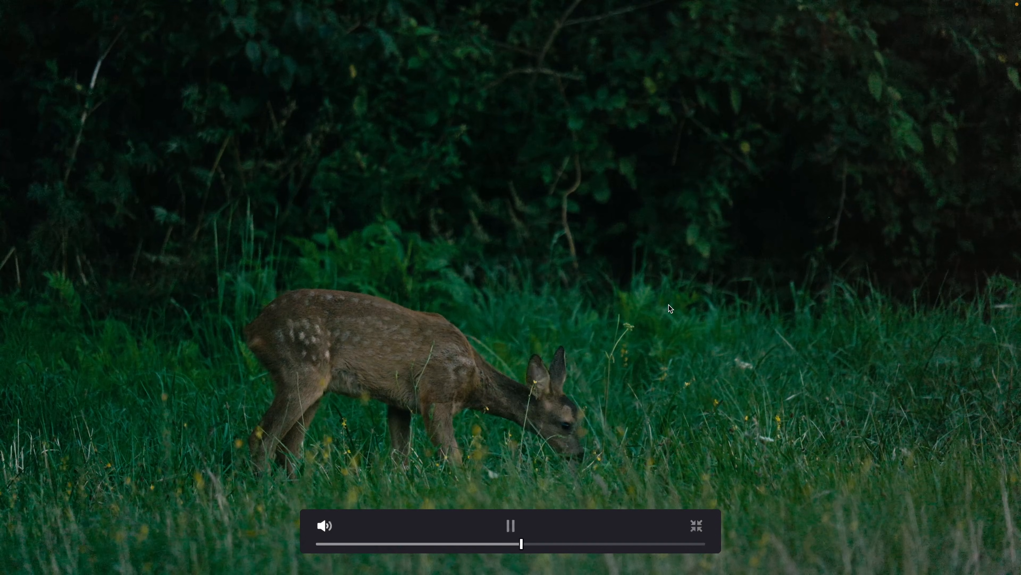
pyautogui.press('space')
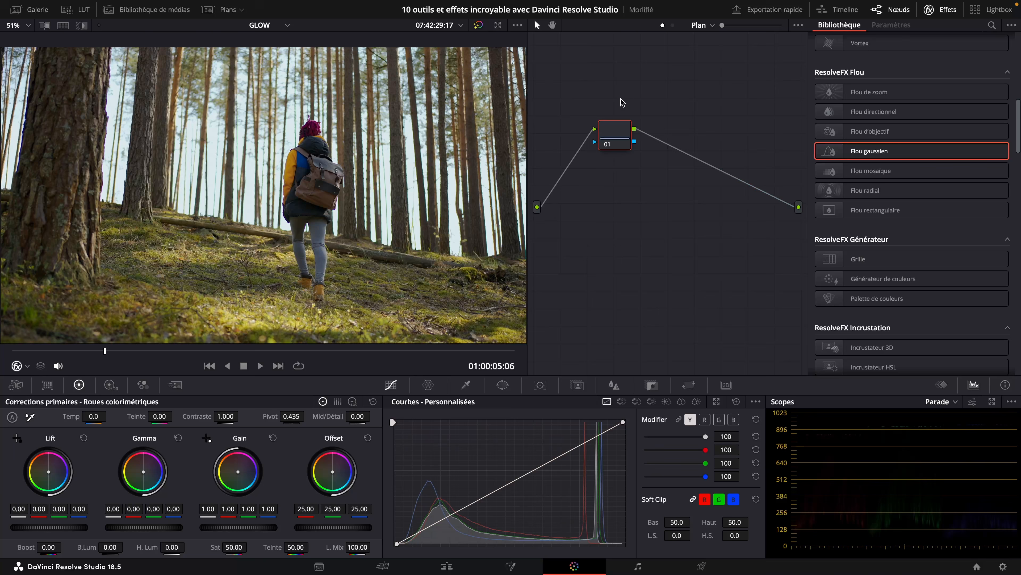
# Apply the Diffraction de l'ouverture effect to node 01 of the hiker shot.
pyautogui.moveTo(617, 126); pyautogui.dragTo(632, 184)
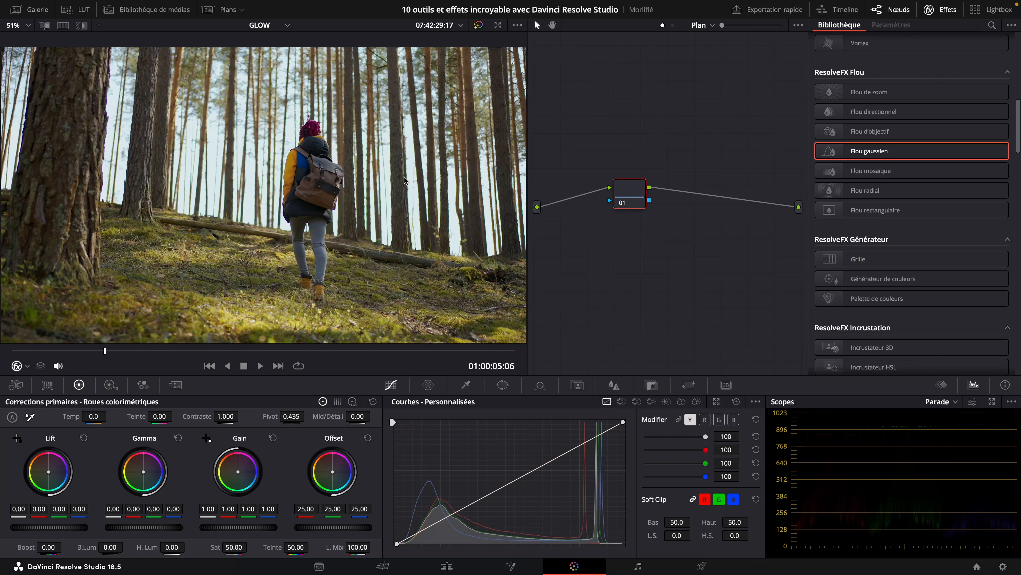
pyautogui.scroll(-6, 952, 207)
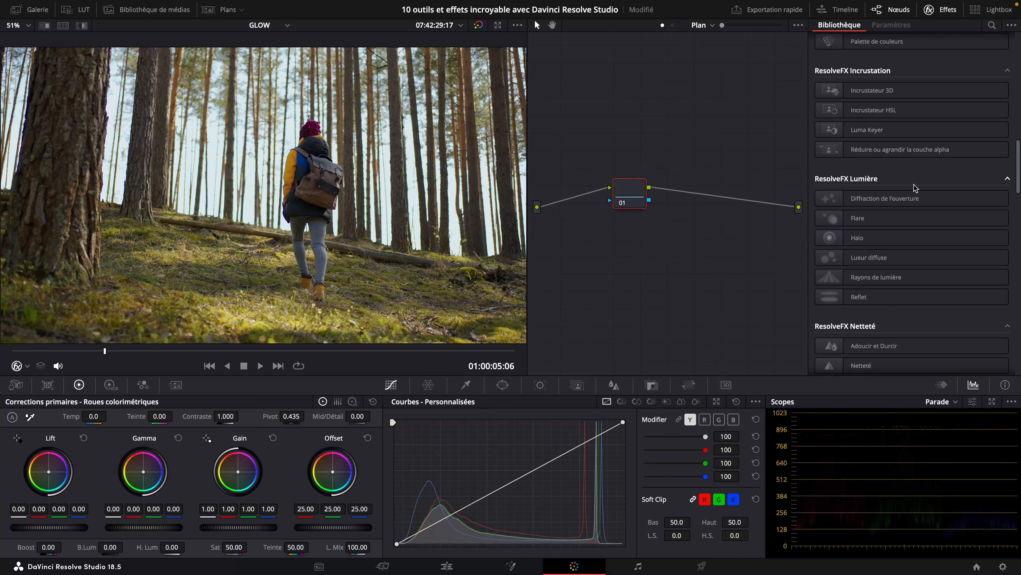
pyautogui.moveTo(890, 199); pyautogui.dragTo(621, 194)
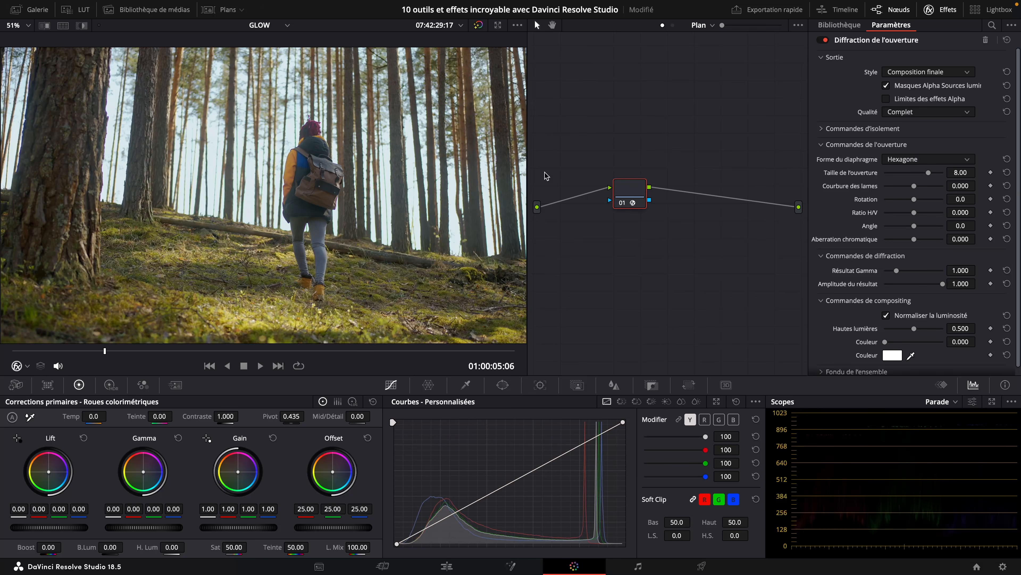
# Try out the diffraction's aperture size and highlights, reset both to their defaults, and view the hiker shot full screen.
pyautogui.moveTo(926, 173); pyautogui.dragTo(906, 173)
pyautogui.doubleClick(855, 175)
pyautogui.moveTo(917, 330); pyautogui.dragTo(921, 337)
pyautogui.doubleClick(843, 330)
pyautogui.scroll(-1, 851, 343)
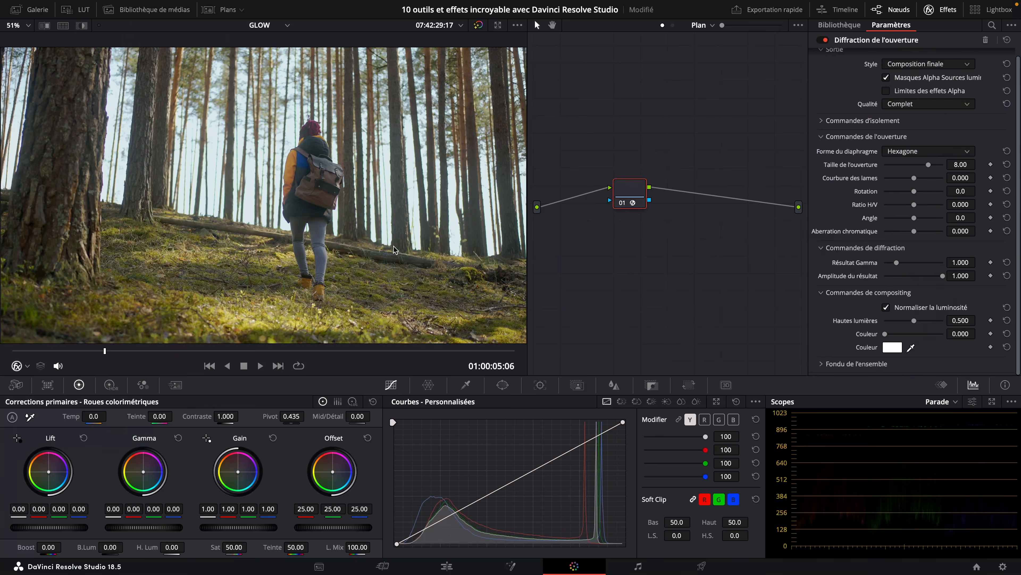
pyautogui.press('super+f')
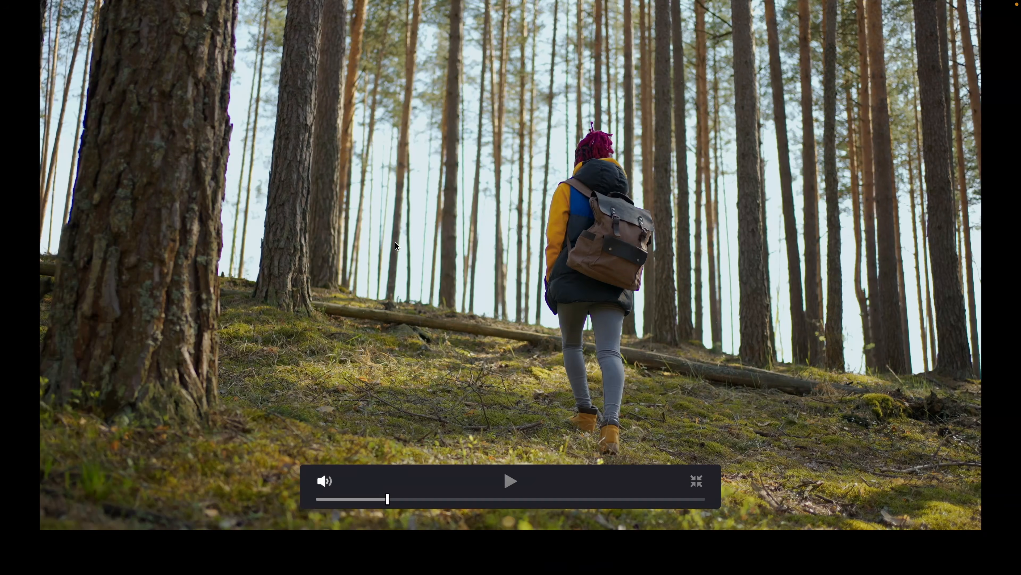
pyautogui.press('super+f')
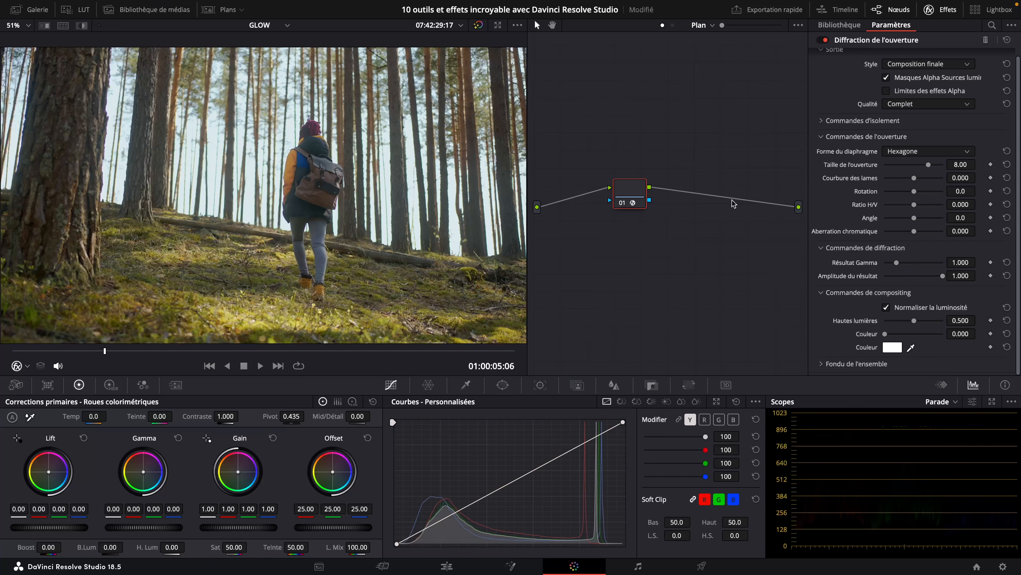
# Reset node 01, apply the Lueur diffuse effect to it instead, and move the playhead to 01:00:07:10.
pyautogui.rightClick(605, 149)
pyautogui.click(648, 158)
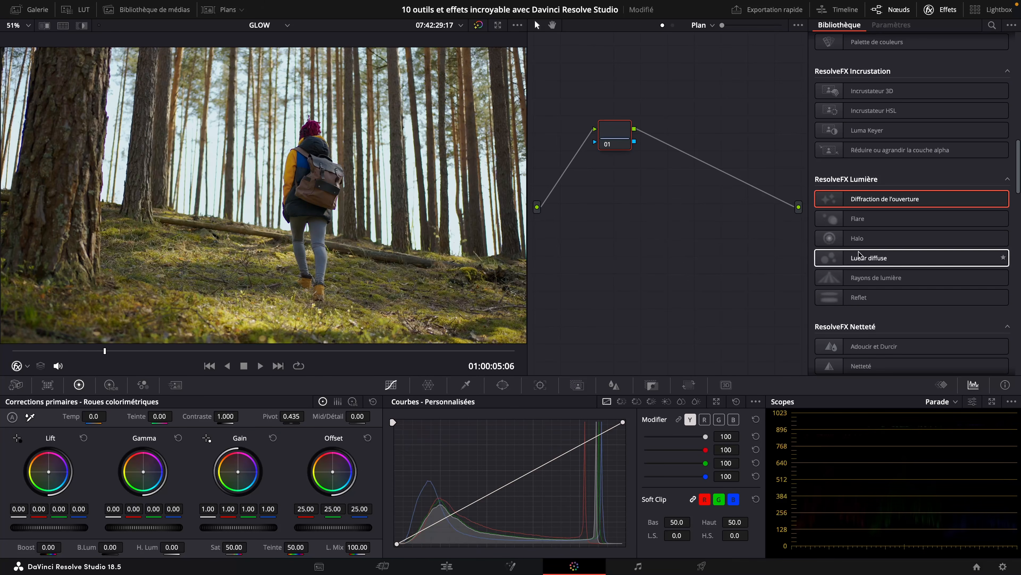
pyautogui.moveTo(863, 260); pyautogui.dragTo(625, 201)
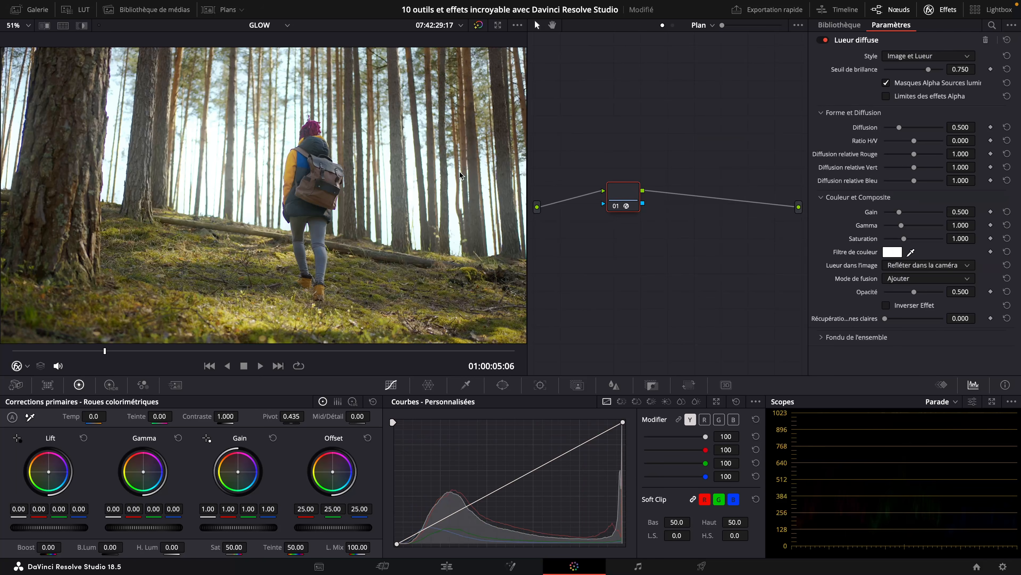
pyautogui.moveTo(114, 350); pyautogui.dragTo(143, 353)
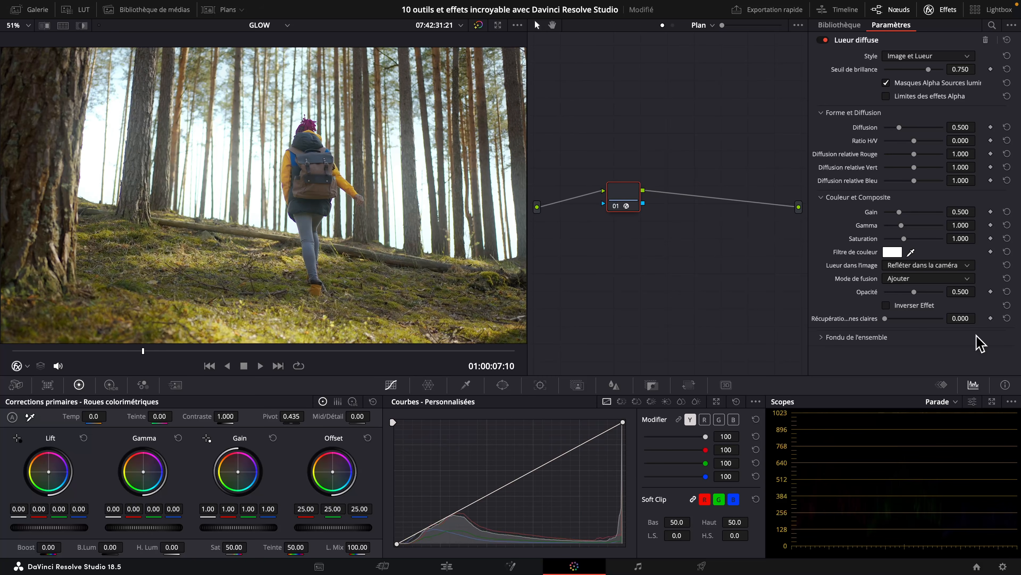
# Brighten the parade scope's traces and raise the glow's highlight recovery to 0.863.
pyautogui.moveTo(886, 319); pyautogui.dragTo(925, 320)
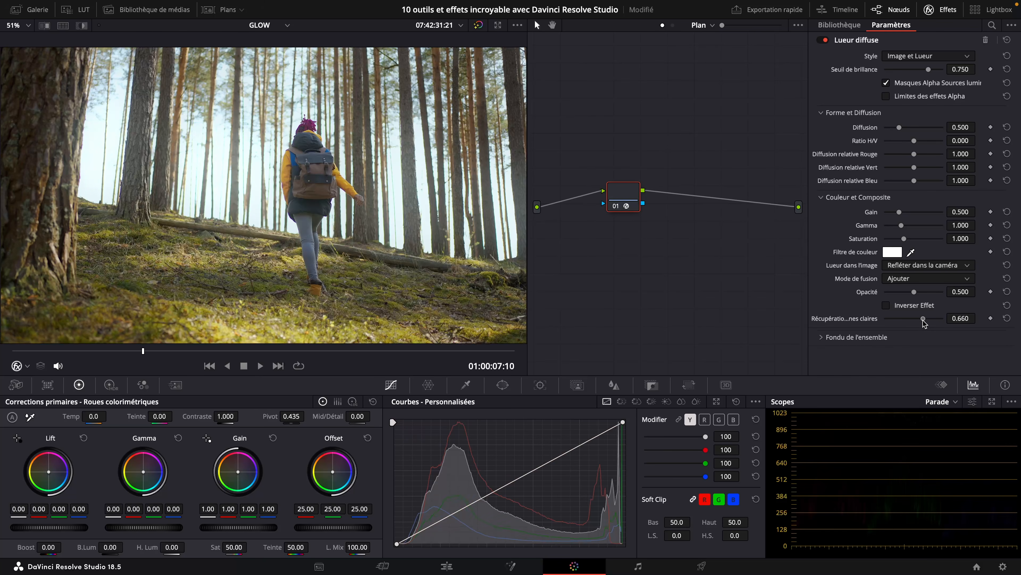
pyautogui.click(974, 403)
pyautogui.click(950, 438)
pyautogui.click(729, 307)
pyautogui.moveTo(926, 320); pyautogui.dragTo(935, 318)
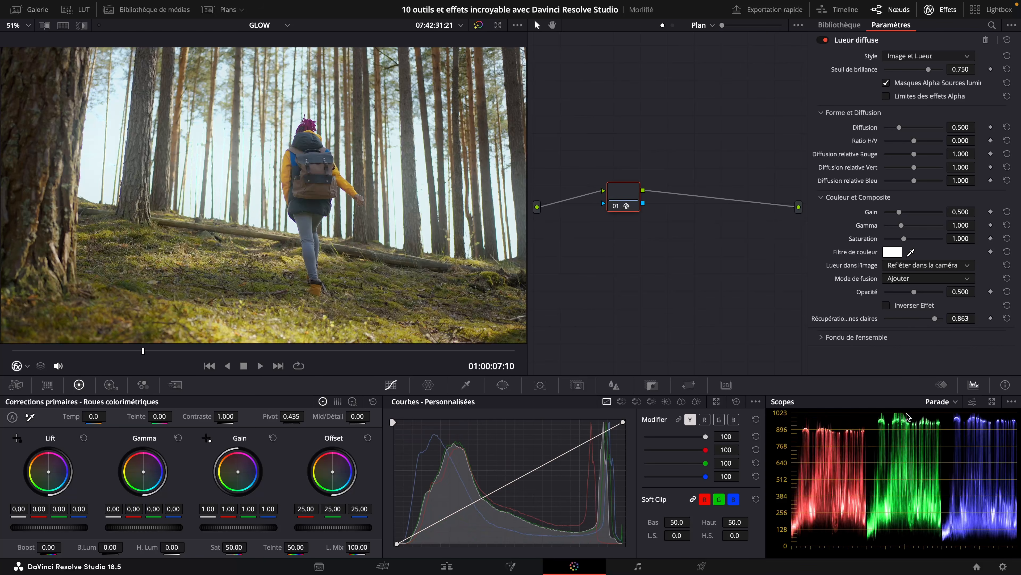
# Set the glow's Diffusion to 0.697 and Fondu to 0.633, and compare the hiker shot full screen with the grade bypassed.
pyautogui.moveTo(900, 127); pyautogui.dragTo(905, 128)
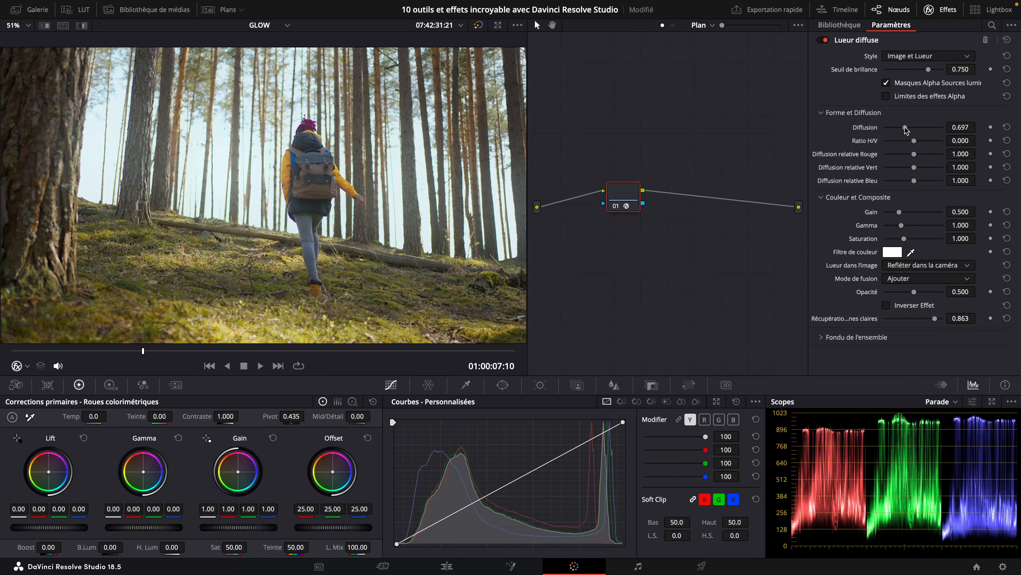
pyautogui.click(837, 338)
pyautogui.moveTo(914, 353); pyautogui.dragTo(922, 352)
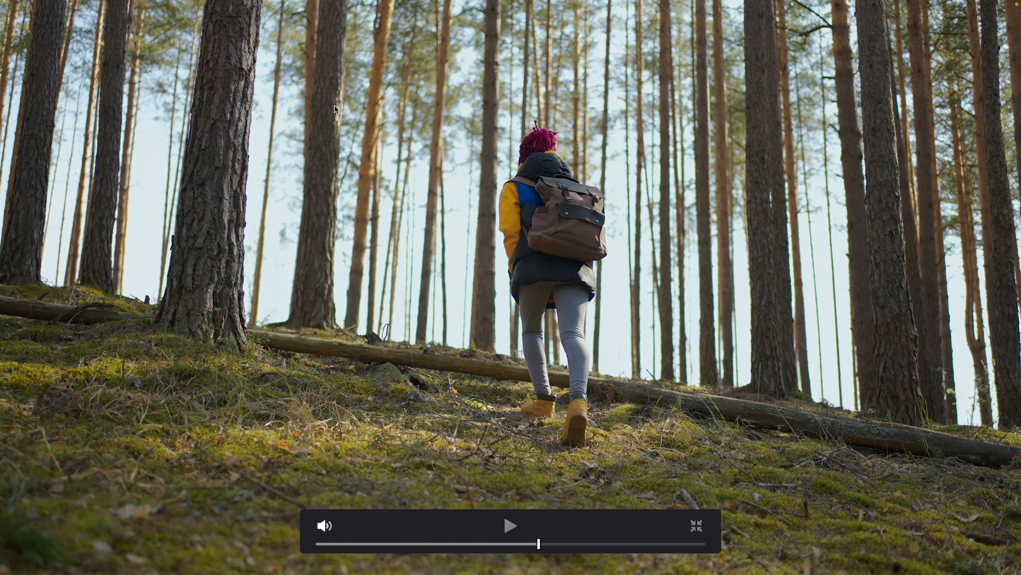
pyautogui.hotkey('shift', 'd')
pyautogui.hotkey('shift', 'd')
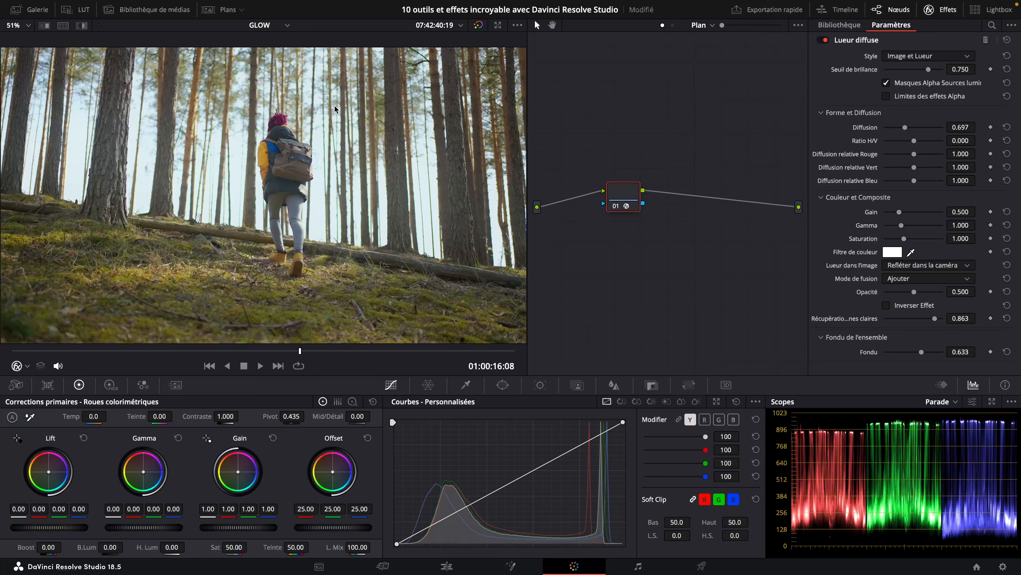
# Change the glow's blend mode to Lumière tamisée and lower its Seuil de brillance to 0.156.
pyautogui.moveTo(626, 205); pyautogui.dragTo(613, 207)
pyautogui.click(904, 280)
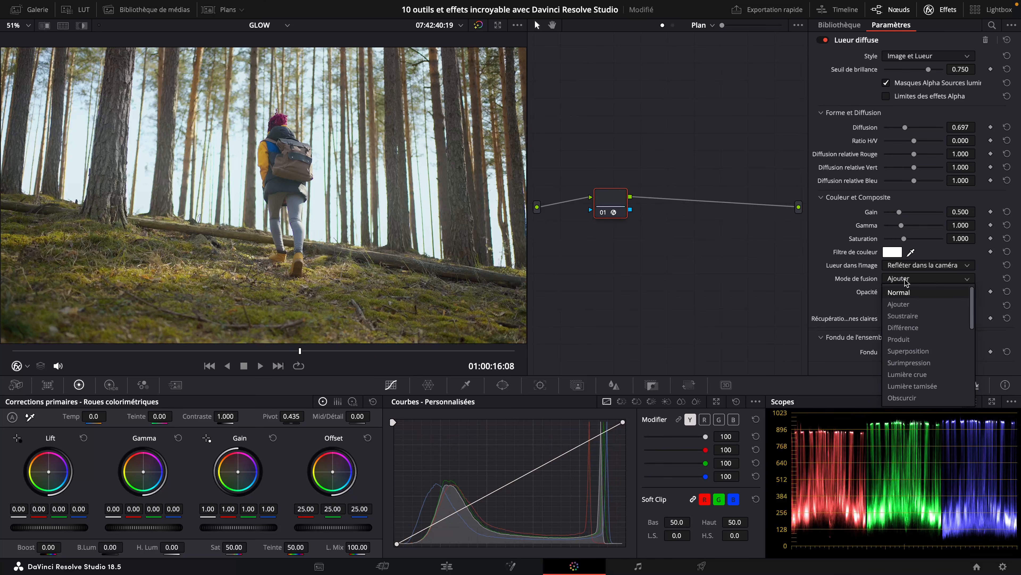
pyautogui.click(918, 385)
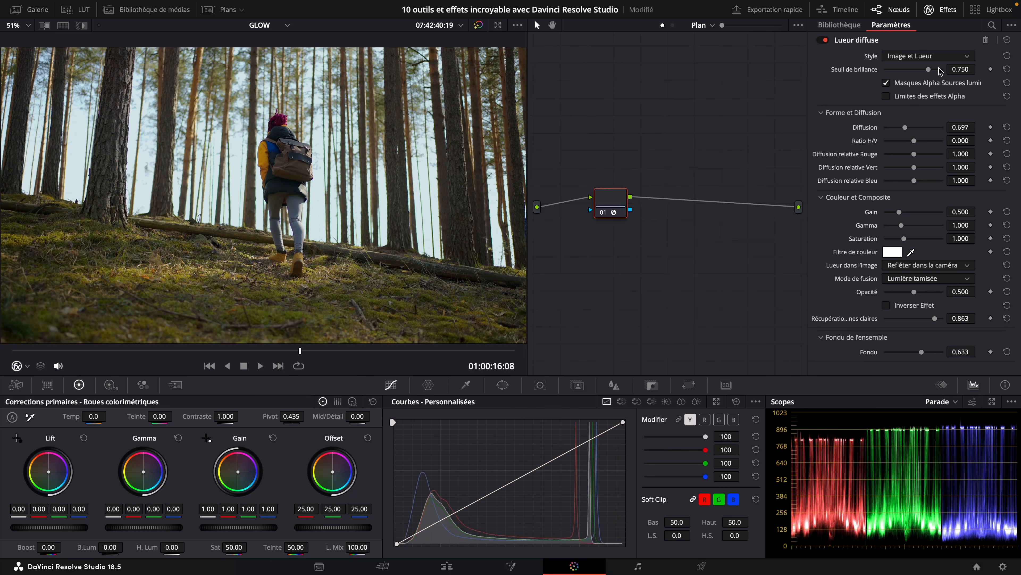
pyautogui.moveTo(928, 72); pyautogui.dragTo(895, 85)
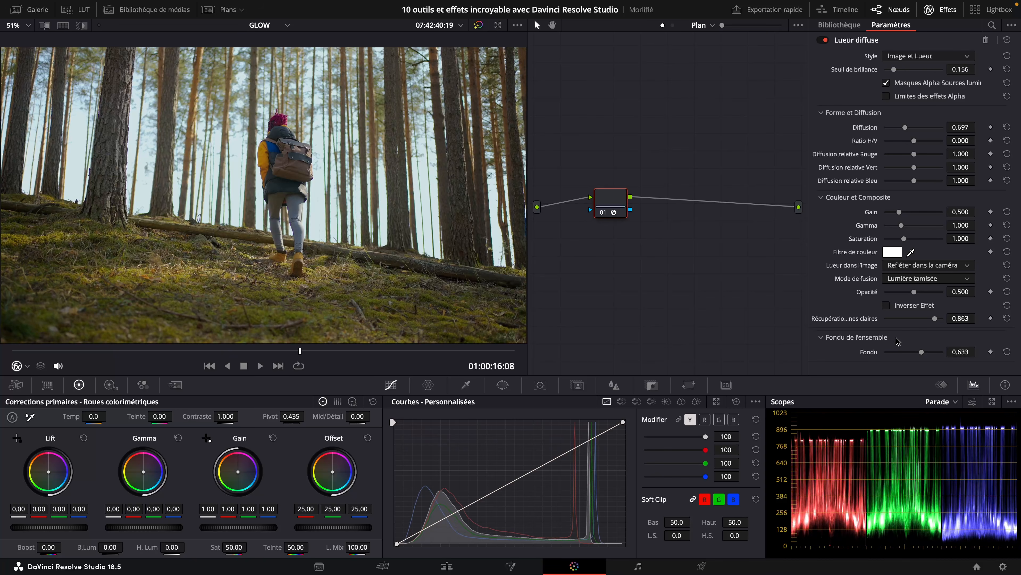
# Set the glow's Fondu to 1.000, highlight recovery to 0.927 and Diffusion to 0.275, and check the hiker shot full screen.
pyautogui.moveTo(921, 352); pyautogui.dragTo(998, 355)
pyautogui.moveTo(937, 317)
pyautogui.mouseDown()
pyautogui.moveTo(902, 315)
pyautogui.moveTo(944, 324)
pyautogui.moveTo(939, 331)
pyautogui.mouseUp()
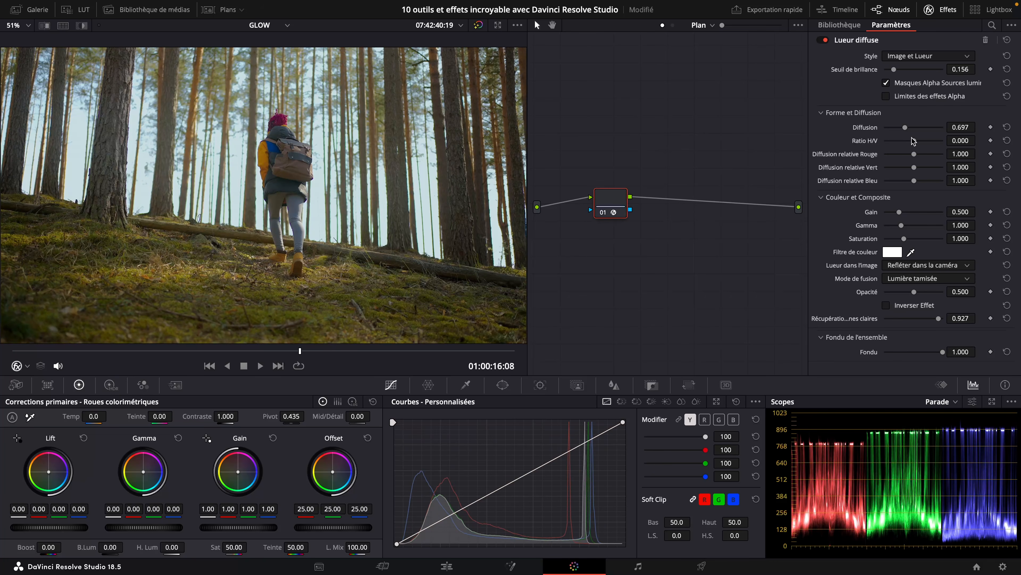
pyautogui.moveTo(906, 127); pyautogui.dragTo(894, 132)
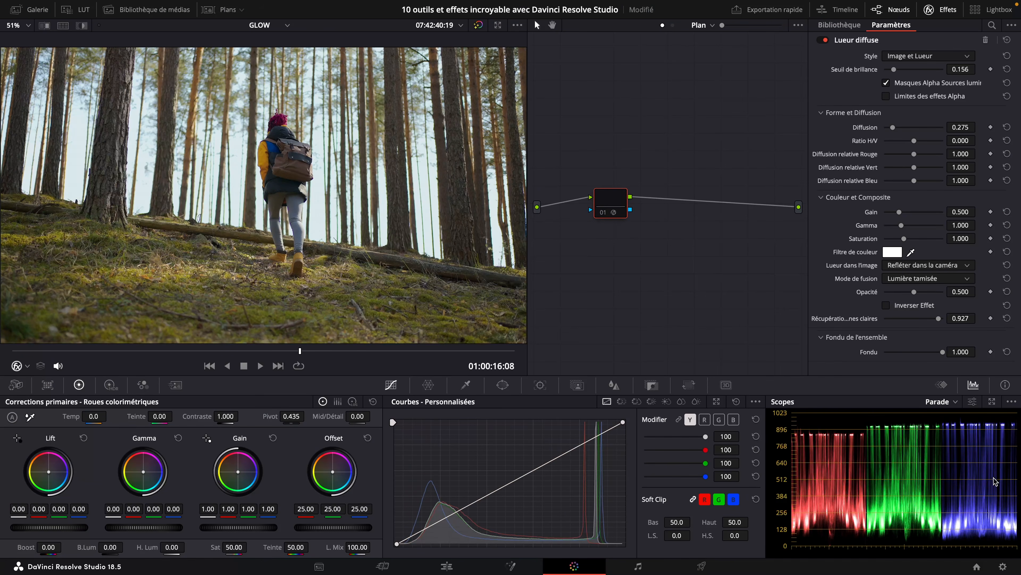
pyautogui.hotkey('ctrl', 'f')
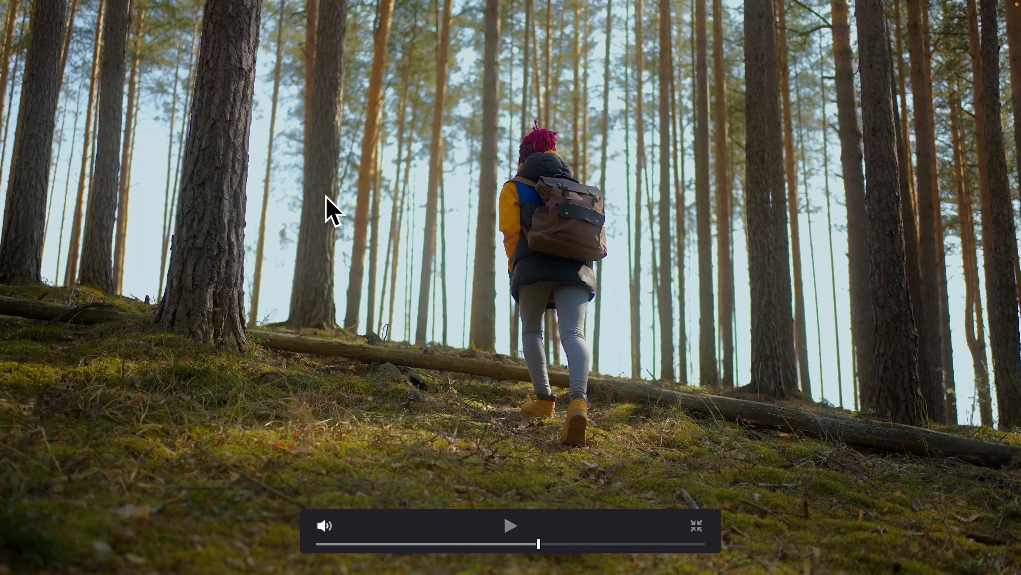
pyautogui.press('Escape')
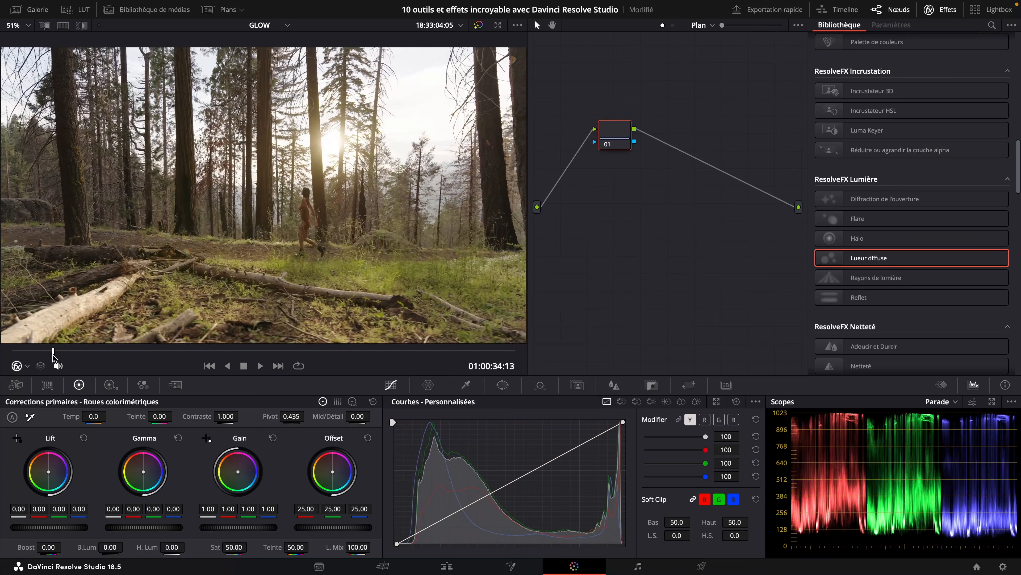
# Apply Lueur diffuse in Lumière tamisée mode to node 01 of the sunlit forest runner shot, with the playhead at 01:00:38:09.
pyautogui.moveTo(51, 351); pyautogui.dragTo(121, 340)
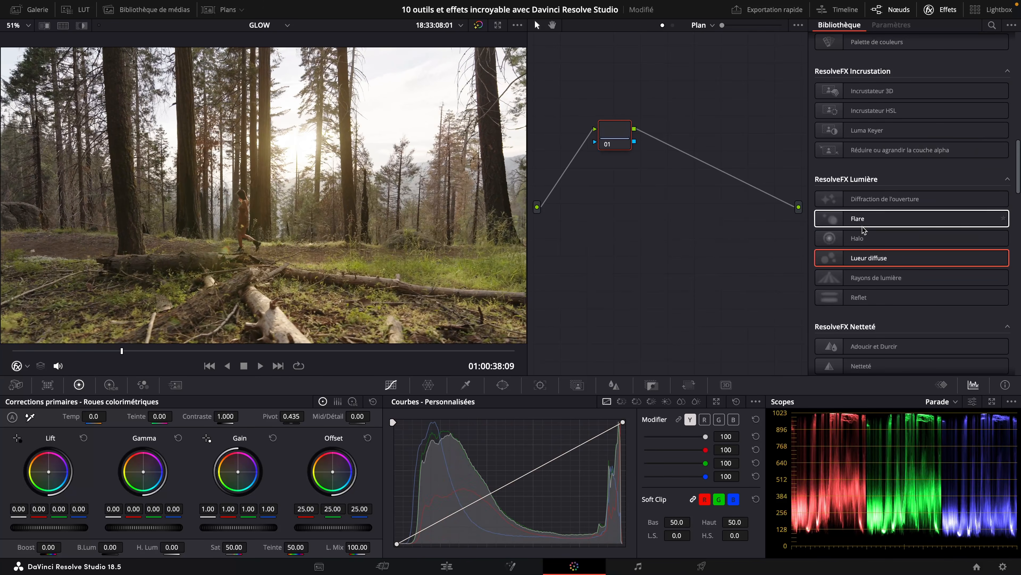
pyautogui.moveTo(891, 261); pyautogui.dragTo(631, 225)
pyautogui.click(909, 282)
pyautogui.click(910, 328)
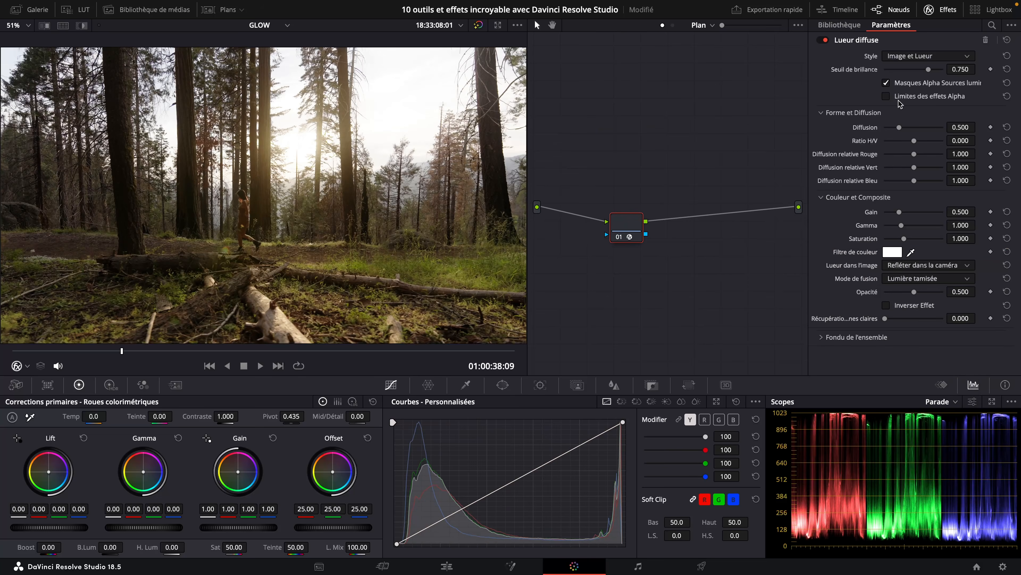
# Set the runner shot's glow to a Seuil de brillance of 0.184 and a highlight recovery of 1.000.
pyautogui.moveTo(927, 70); pyautogui.dragTo(895, 70)
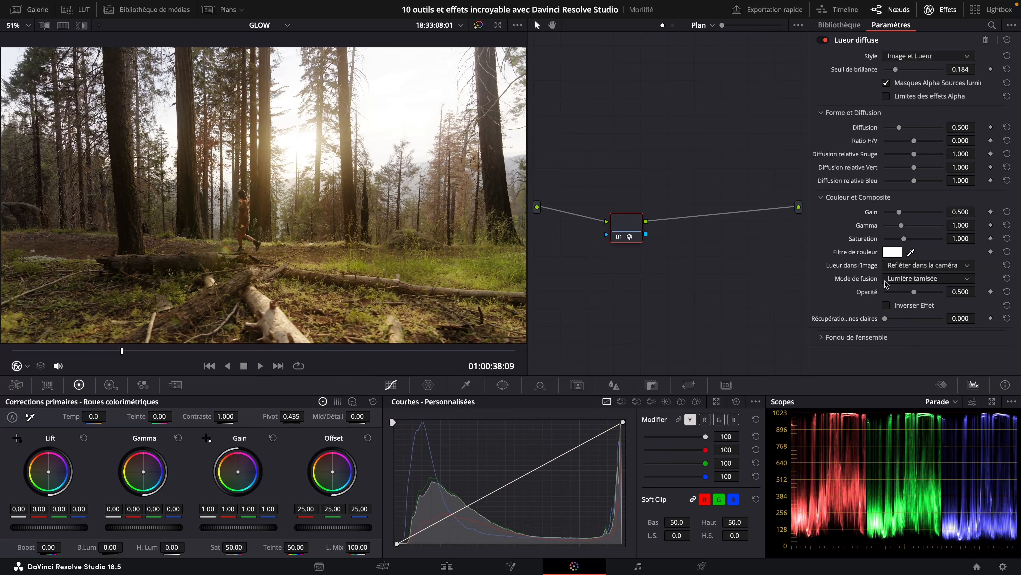
pyautogui.moveTo(886, 318); pyautogui.dragTo(1017, 328)
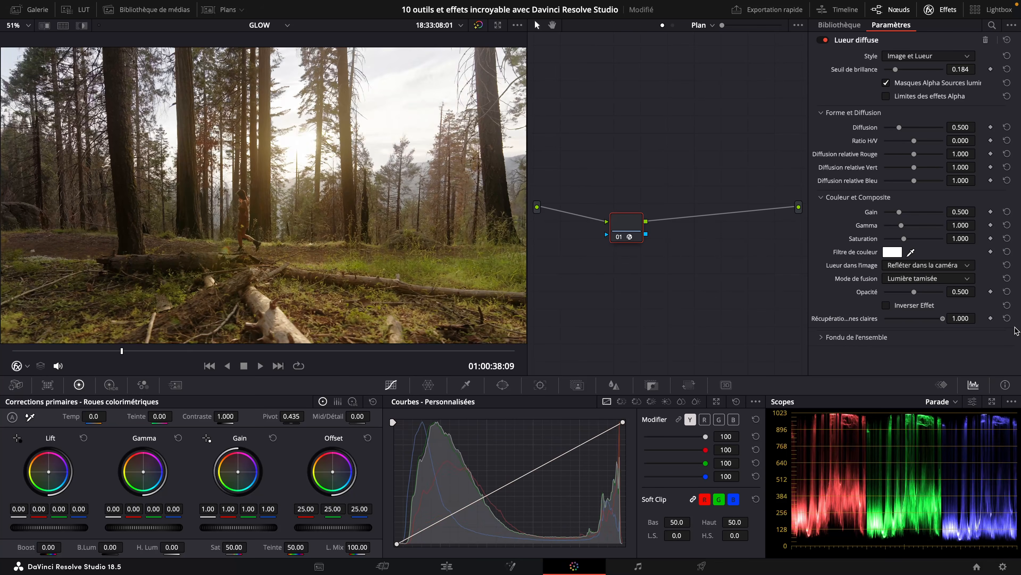
# Set the Lueur diffuse Fondu to 0.890 and its Diffusion to 0.294 on the forest runner shot.
pyautogui.click(869, 339)
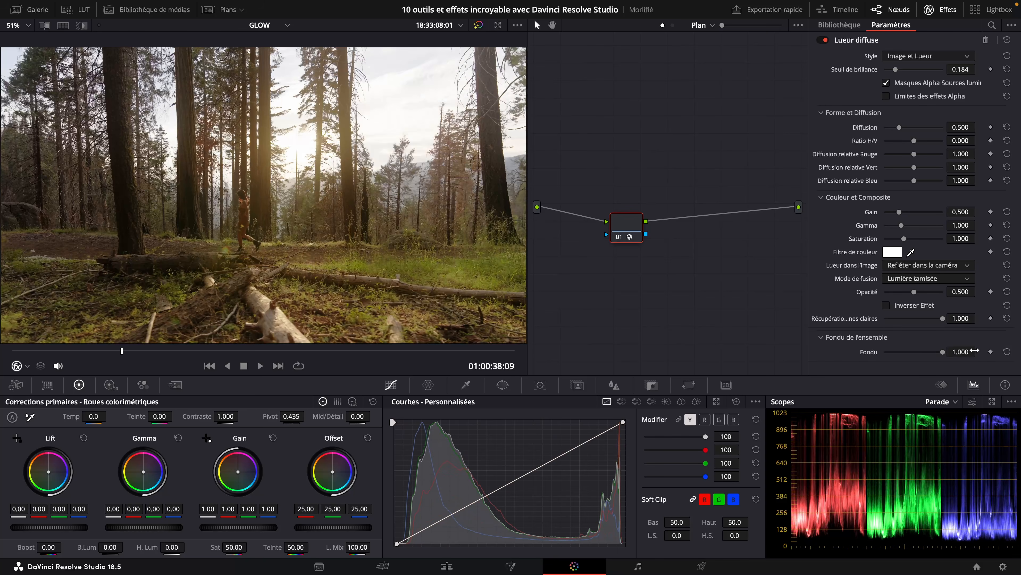
pyautogui.moveTo(941, 353); pyautogui.dragTo(936, 352)
pyautogui.moveTo(899, 127); pyautogui.dragTo(894, 131)
# Play the glow-treated forest shot full screen to review it, stopping at 01:00:42:20 and returning to the Color page.
pyautogui.hotkey('ctrl', 'f')
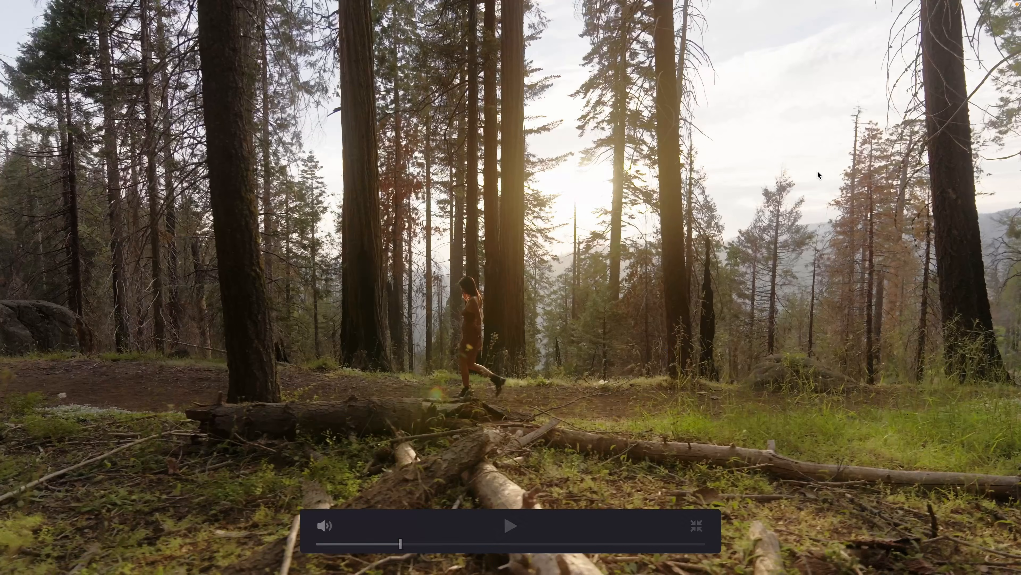
pyautogui.press('space')
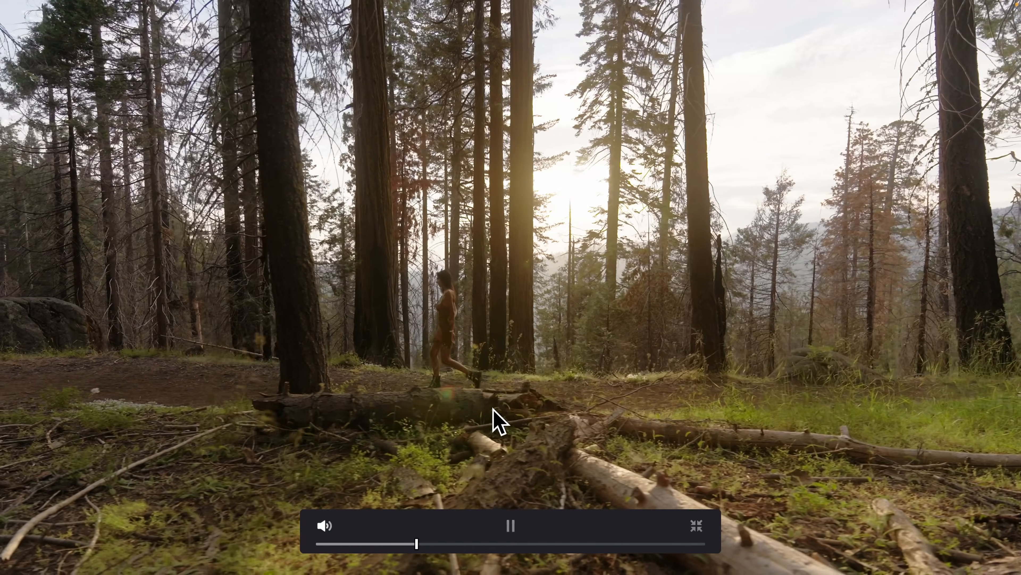
pyautogui.press('space')
pyautogui.press('space')
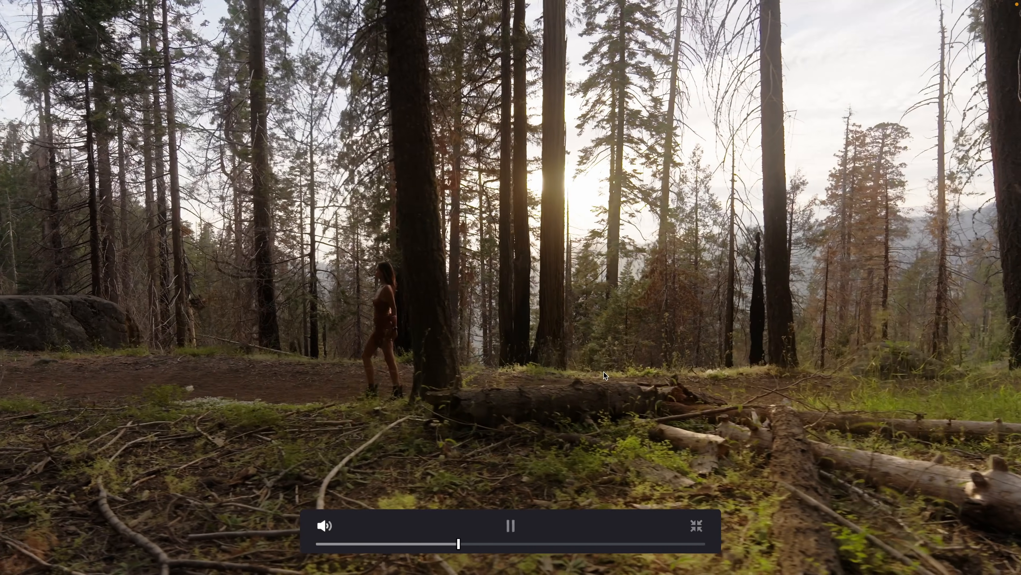
pyautogui.press('space')
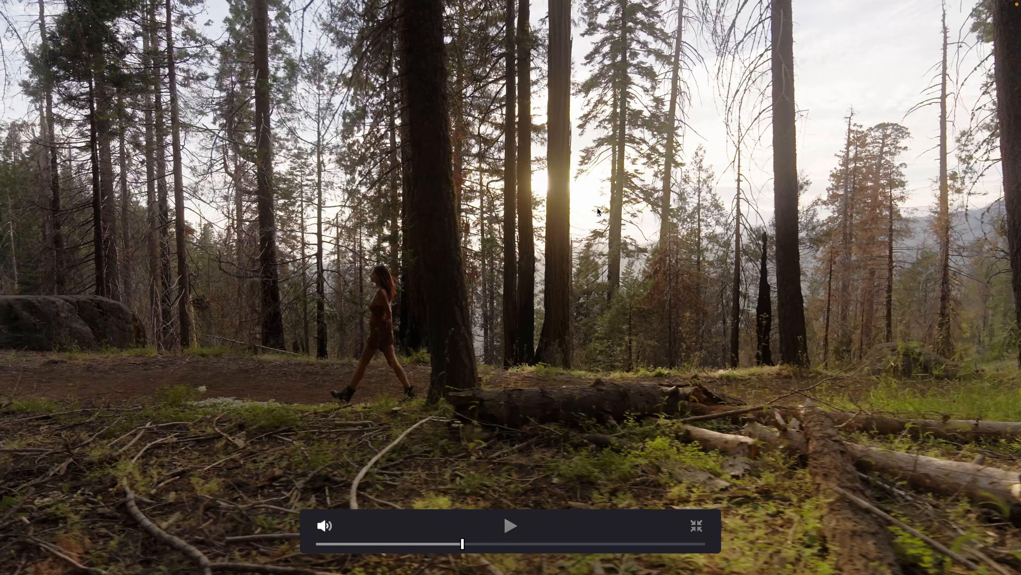
pyautogui.press('Escape')
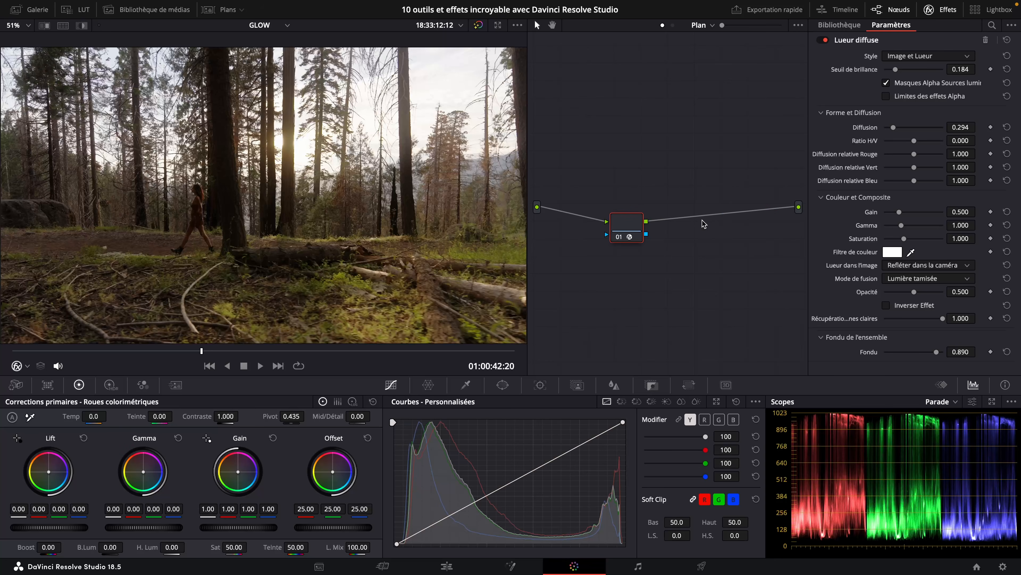
# Add serial node 02 after node 01 with Rayons de lumière, setting Seuil source to 0.808, highlight recovery to 1.000 and Fondu to 0.826.
pyautogui.hotkey('alt', 's')
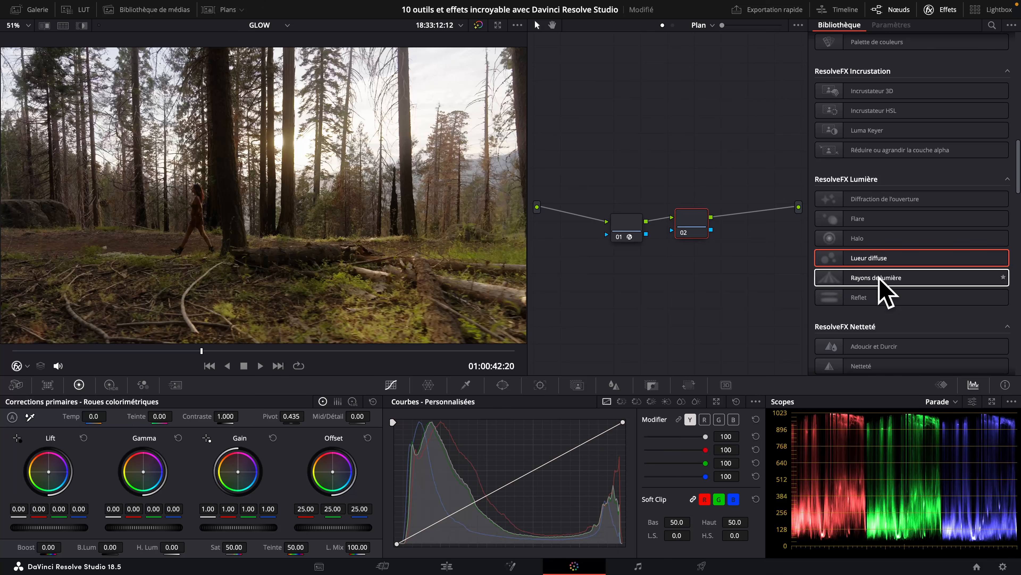
pyautogui.moveTo(879, 281); pyautogui.dragTo(675, 217)
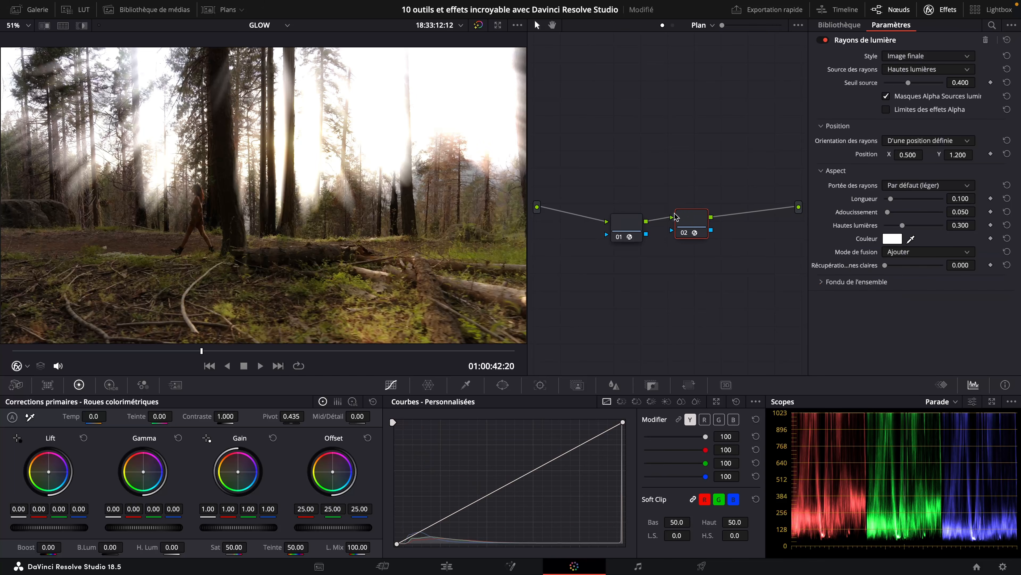
pyautogui.click(827, 283)
pyautogui.moveTo(886, 265); pyautogui.dragTo(933, 297)
pyautogui.moveTo(908, 84); pyautogui.dragTo(933, 112)
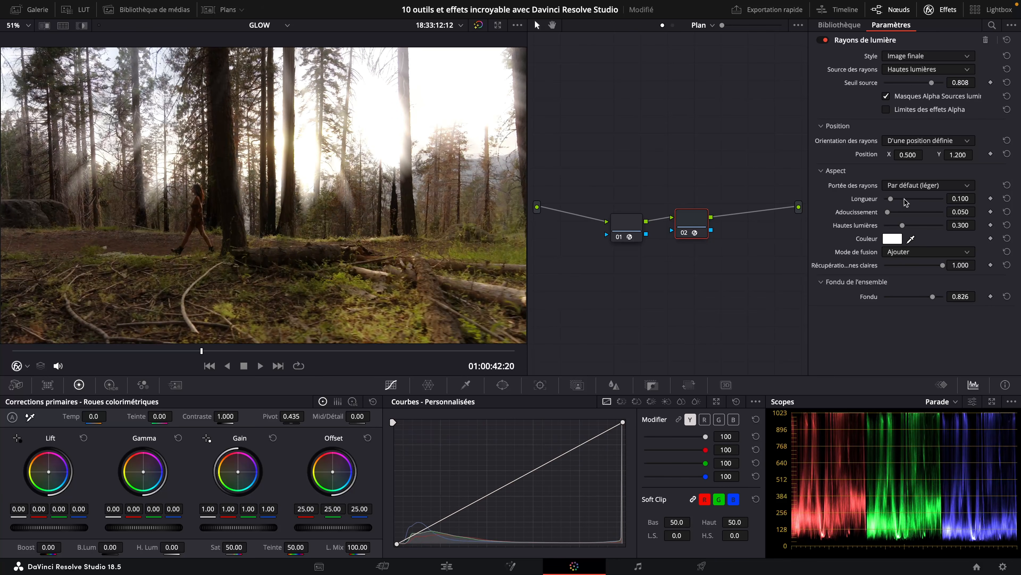
# Set the light rays' Longueur to 0.431, Adoucissement to 0.083 and Hautes lumières to 0.147, and tint their Couleur pale yellow.
pyautogui.moveTo(891, 199)
pyautogui.mouseDown()
pyautogui.moveTo(911, 205)
pyautogui.moveTo(892, 215)
pyautogui.mouseUp()
pyautogui.moveTo(902, 225); pyautogui.dragTo(893, 228)
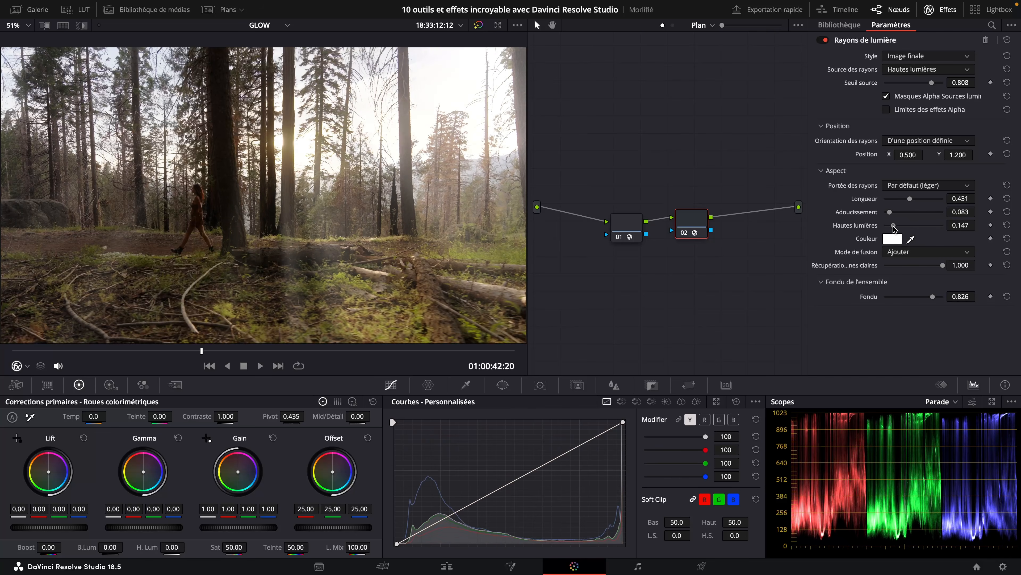
pyautogui.click(892, 239)
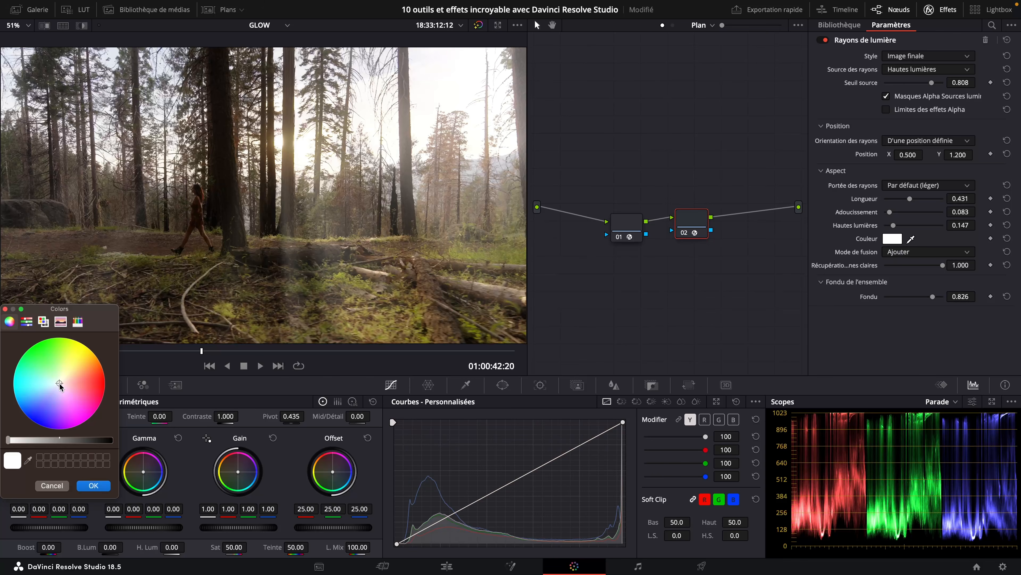
pyautogui.moveTo(62, 385); pyautogui.dragTo(73, 374)
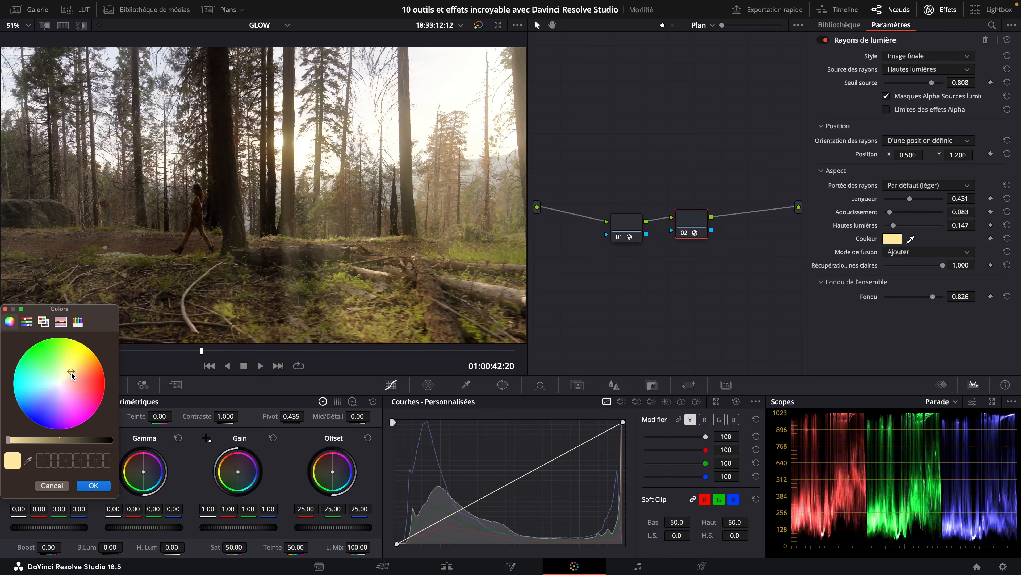
pyautogui.click(93, 486)
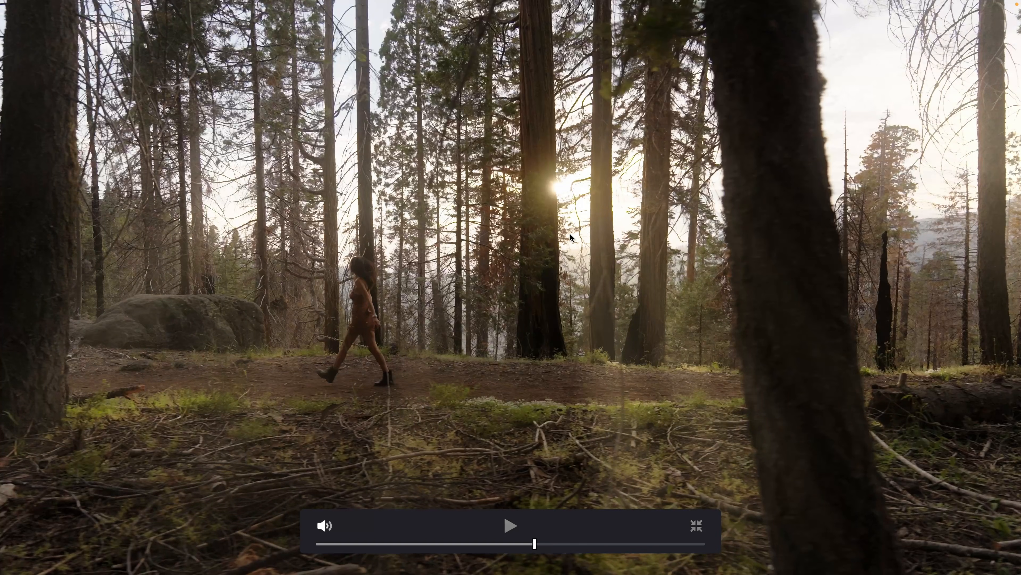
# Play the forest shot full screen to examine the combined glow and light rays as the sun passes behind the trees.
pyautogui.press('space')
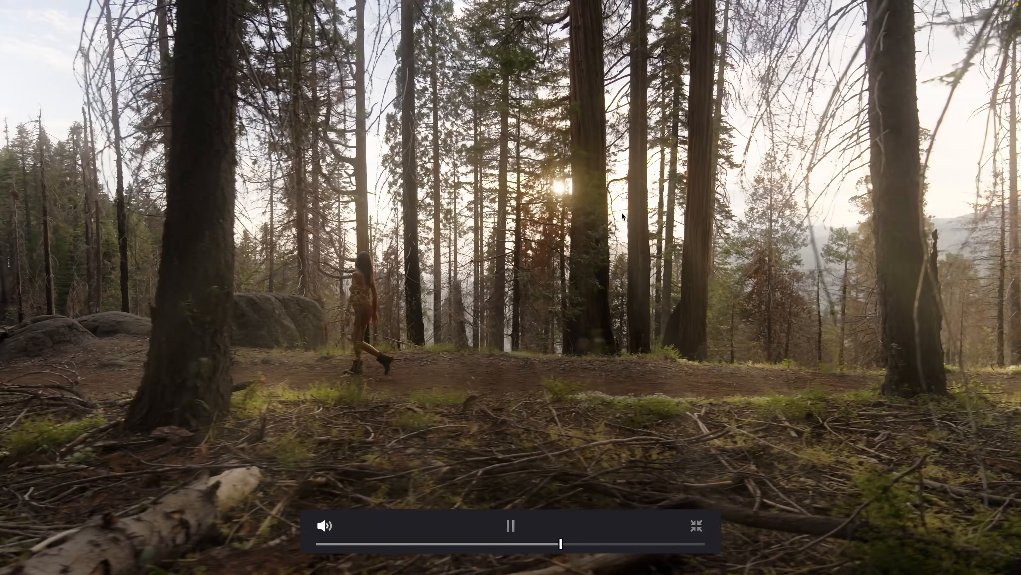
pyautogui.press('space')
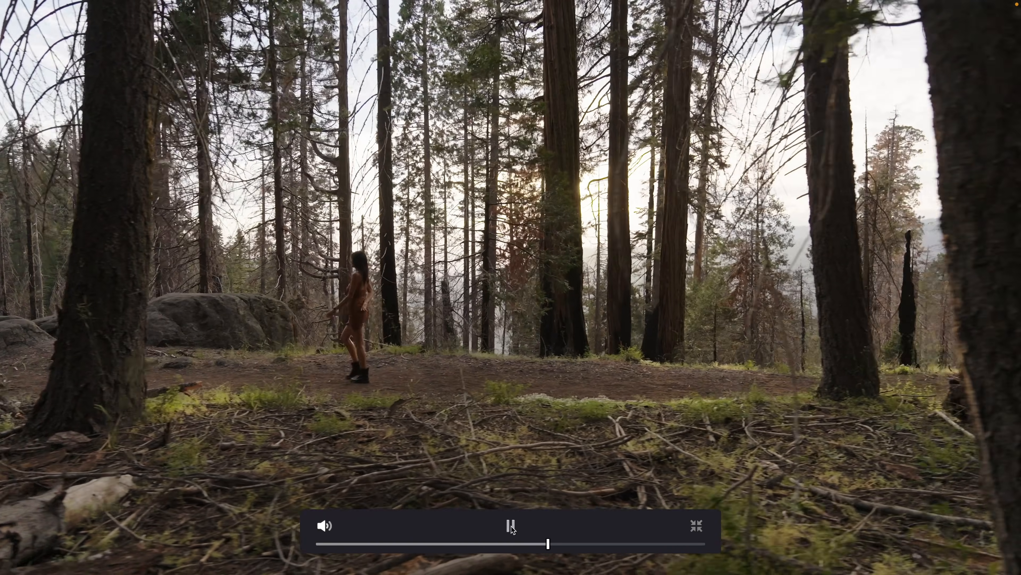
pyautogui.click(513, 528)
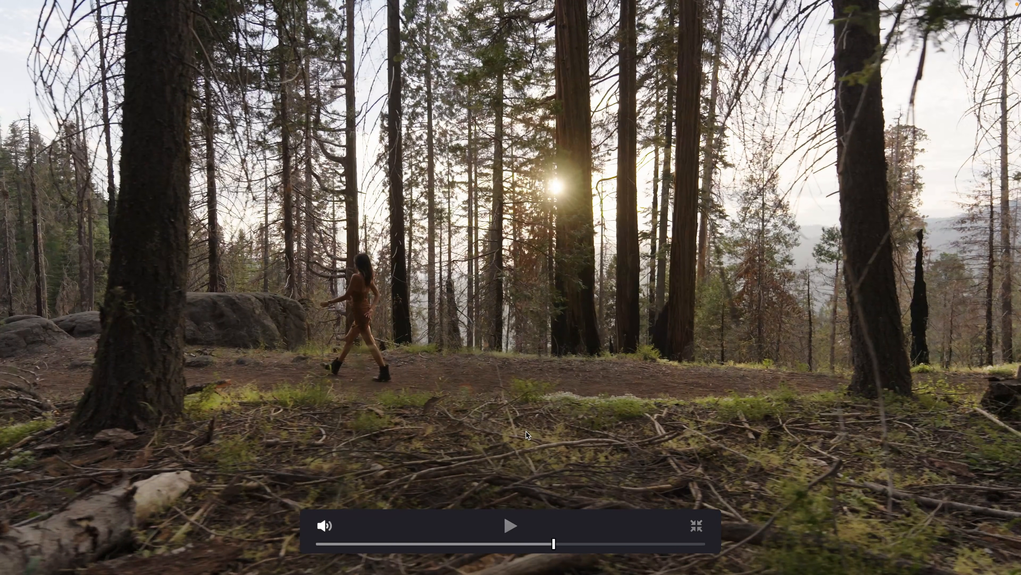
pyautogui.press('space')
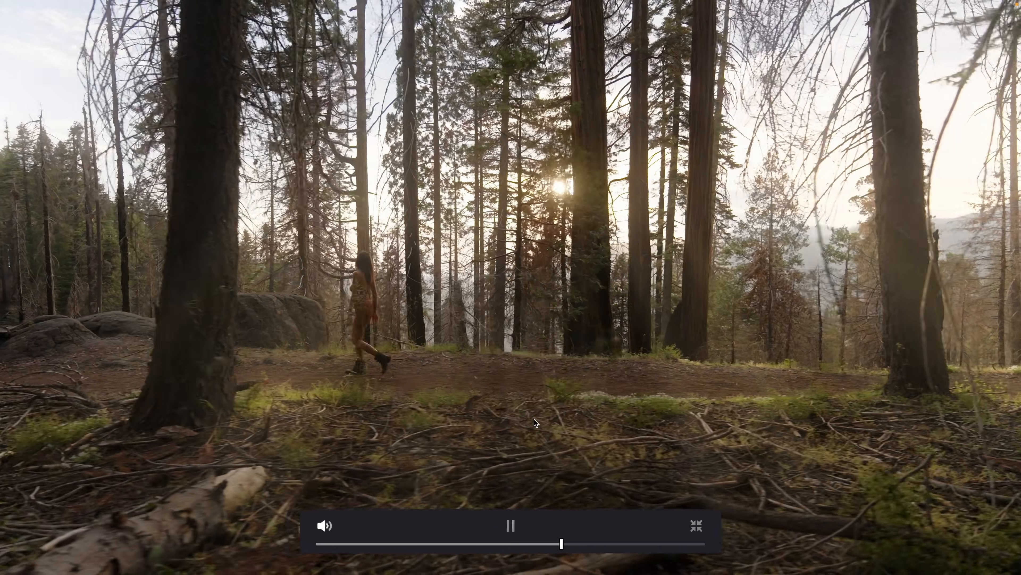